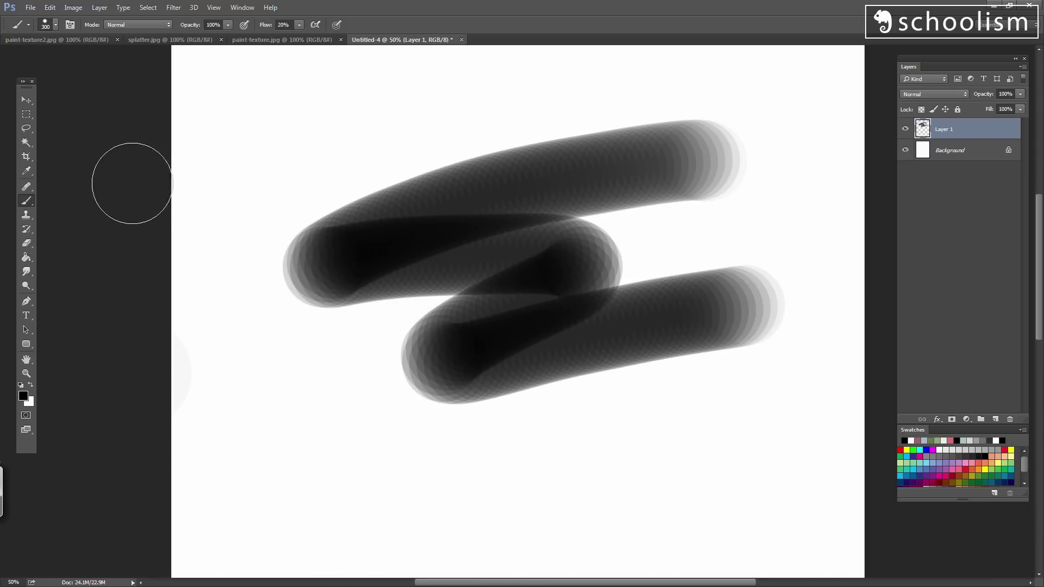
- Set the brush tip spacing to 122% and paint a test stroke across the lower part of the canvas
{"action": "left_click", "coordinate": [70, 25]}
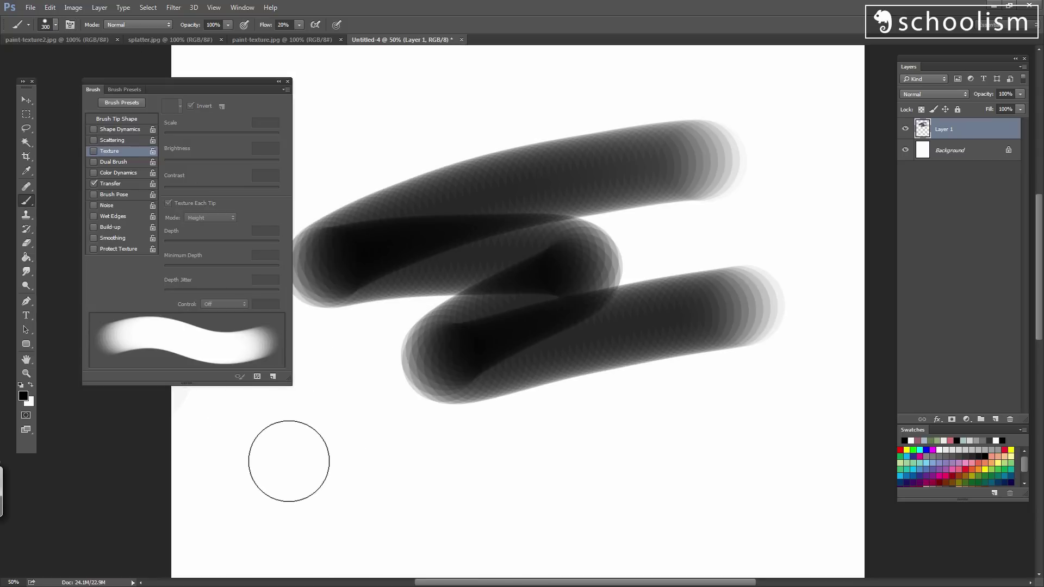
{"action": "left_click", "coordinate": [139, 121]}
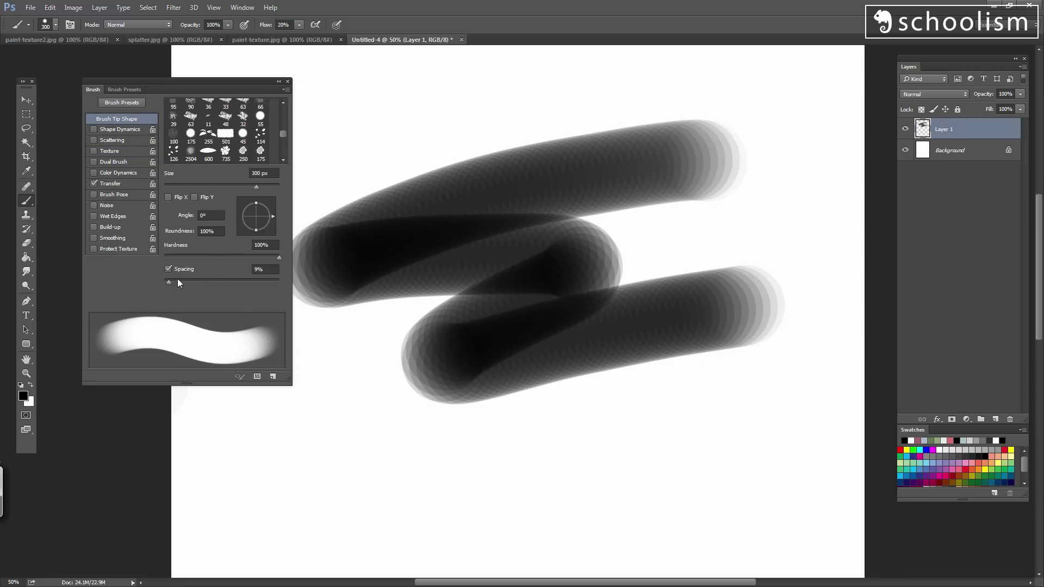
{"action": "left_click_drag", "start_coordinate": [179, 279], "coordinate": [227, 278]}
{"action": "left_click_drag", "start_coordinate": [783, 409], "coordinate": [288, 484]}
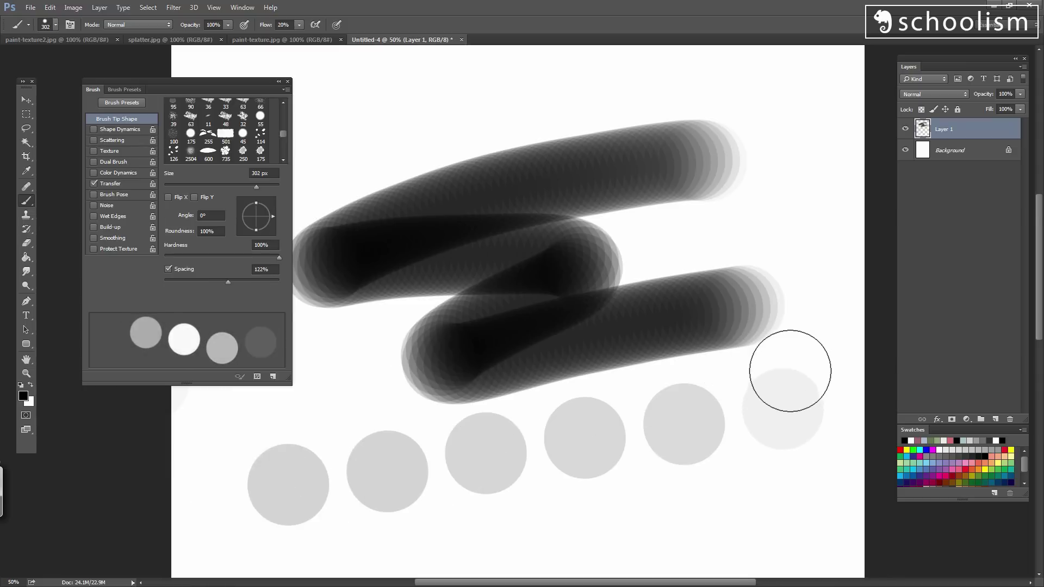
- Bring the brush tip spacing down to 7%
{"action": "left_click_drag", "start_coordinate": [233, 283], "coordinate": [167, 289]}
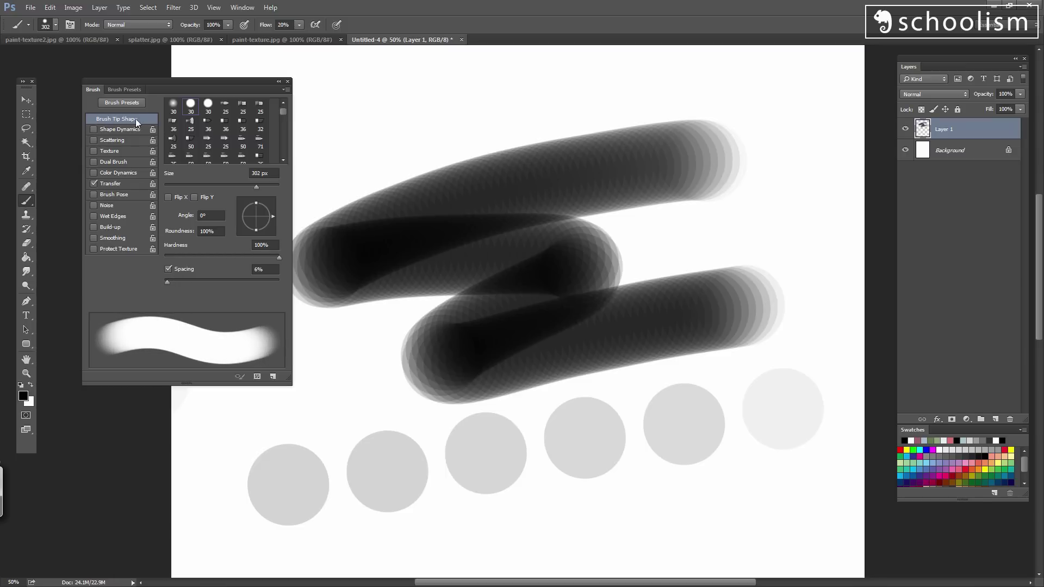
{"action": "left_click", "coordinate": [288, 81]}
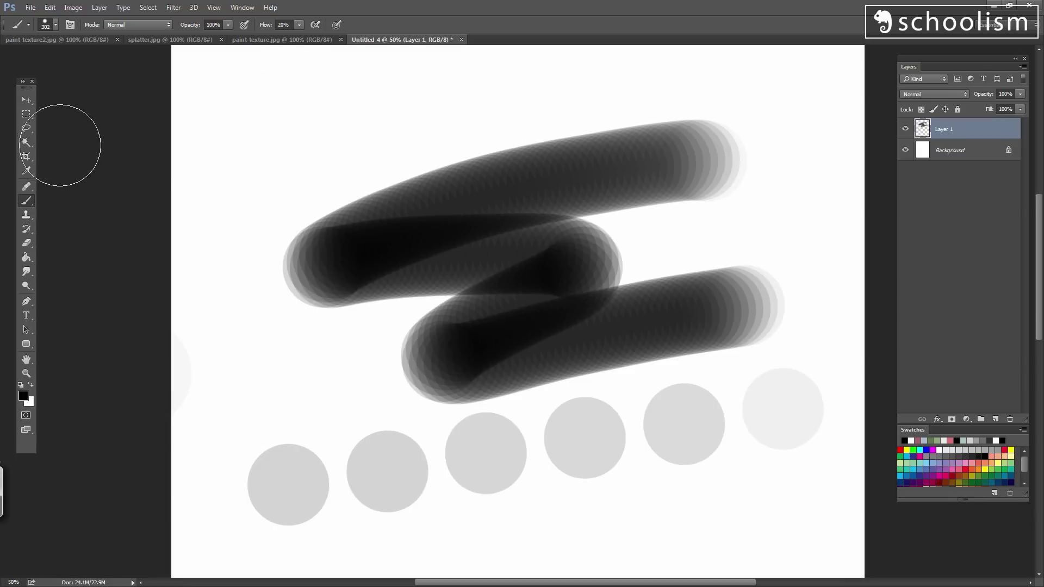
{"action": "left_click", "coordinate": [70, 25]}
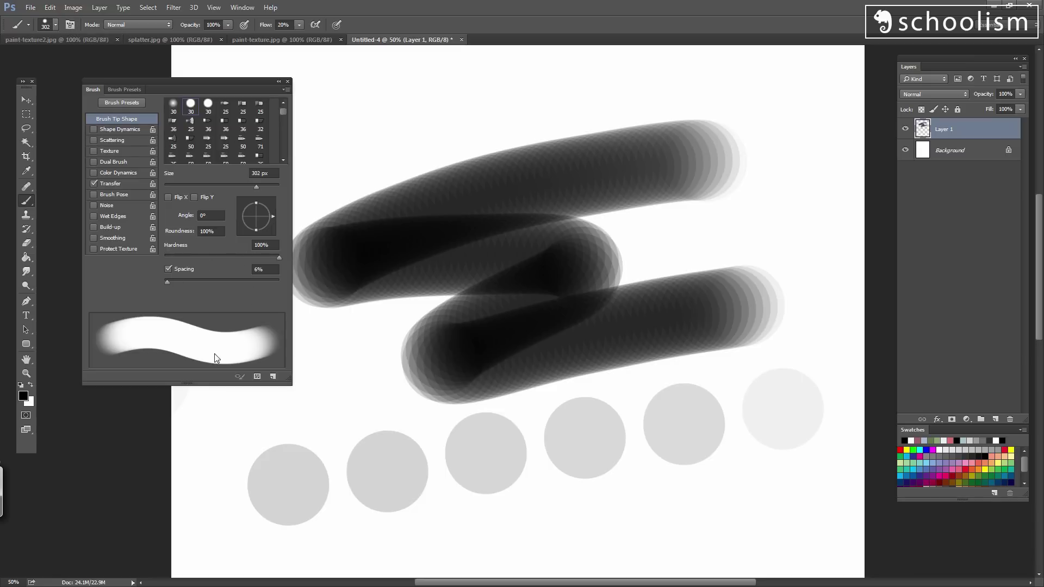
{"action": "left_click", "coordinate": [127, 127]}
{"action": "left_click", "coordinate": [126, 118]}
{"action": "mouse_move", "coordinate": [169, 287]}
{"action": "left_mouse_down"}
{"action": "mouse_move", "coordinate": [183, 286]}
{"action": "mouse_move", "coordinate": [170, 286]}
{"action": "left_mouse_up"}
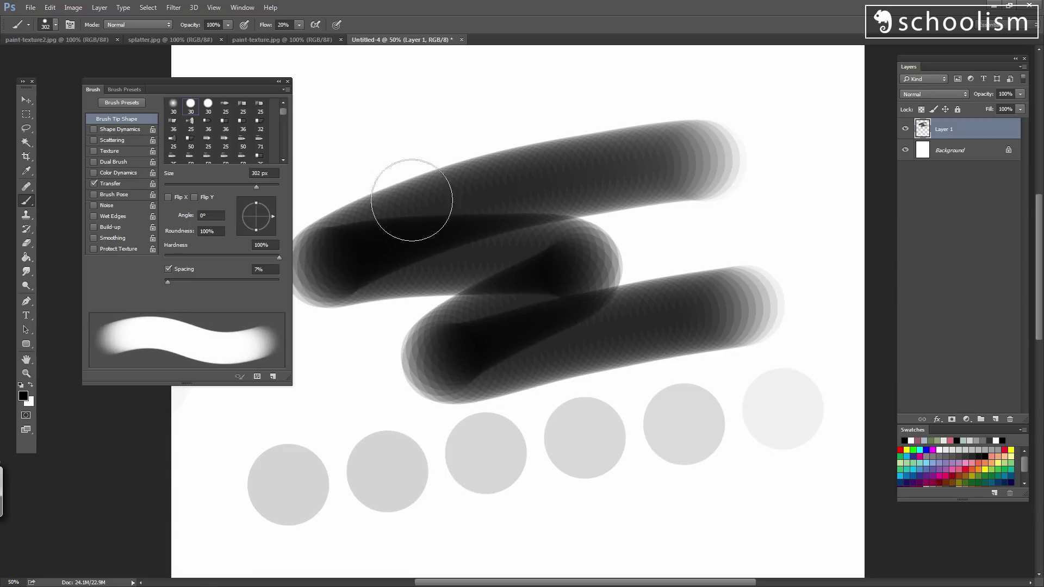
- Paint an overlapping zigzag test stroke over the canvas and clear all the strokes from Layer 1
{"action": "mouse_move", "coordinate": [723, 110]}
{"action": "left_mouse_down"}
{"action": "mouse_move", "coordinate": [387, 139]}
{"action": "mouse_move", "coordinate": [764, 180]}
{"action": "mouse_move", "coordinate": [669, 296]}
{"action": "mouse_move", "coordinate": [753, 459]}
{"action": "mouse_move", "coordinate": [380, 468]}
{"action": "left_mouse_up"}
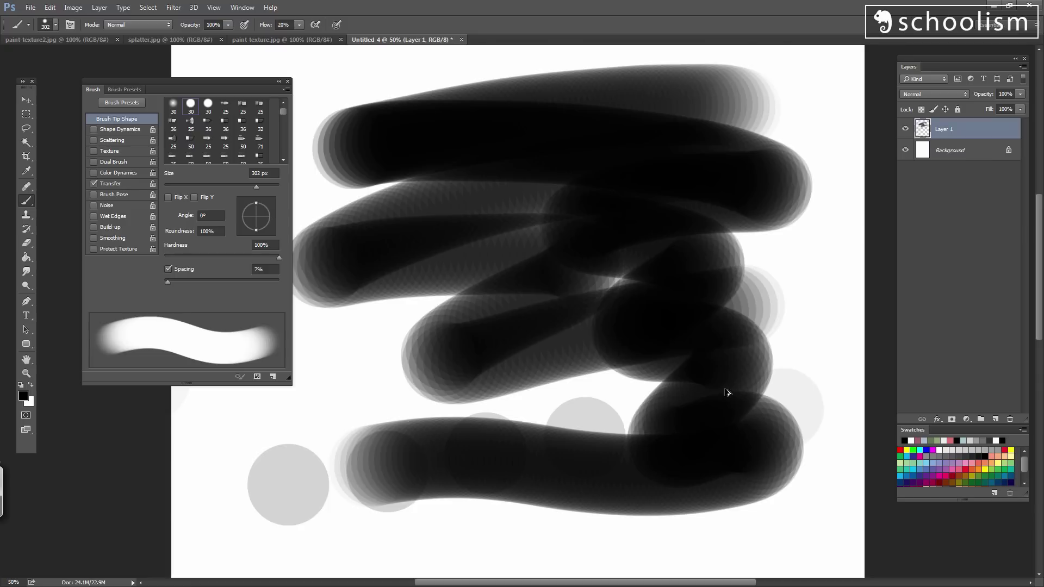
{"action": "key", "text": "ctrl+alt+z"}
{"action": "key", "text": "ctrl+alt+z"}
{"action": "key", "text": "ctrl+alt+z"}
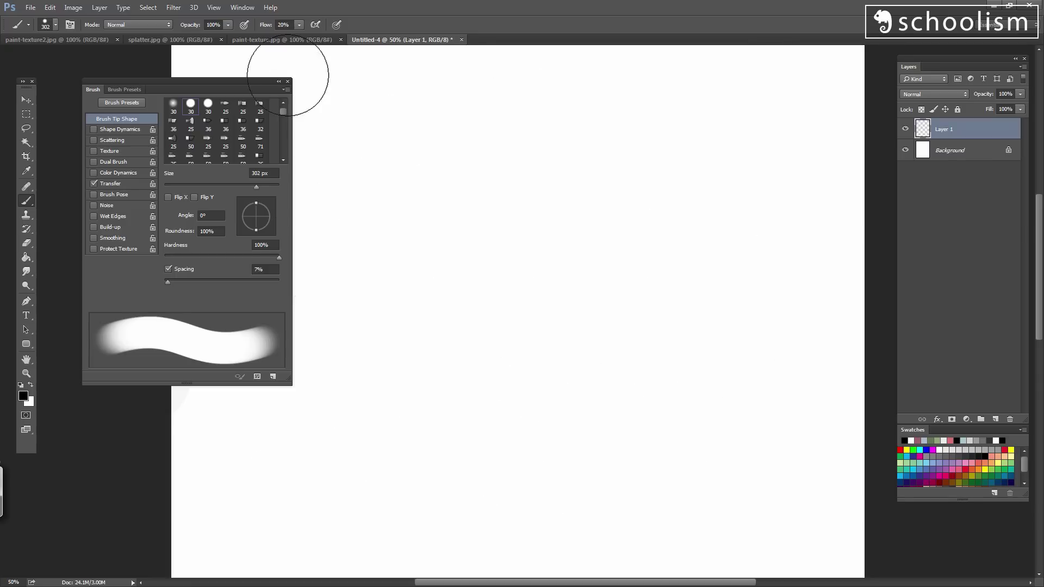
- Set the brush flow to 100%, paint large test strokes on Layer 1 and delete them
{"action": "left_click", "coordinate": [299, 25]}
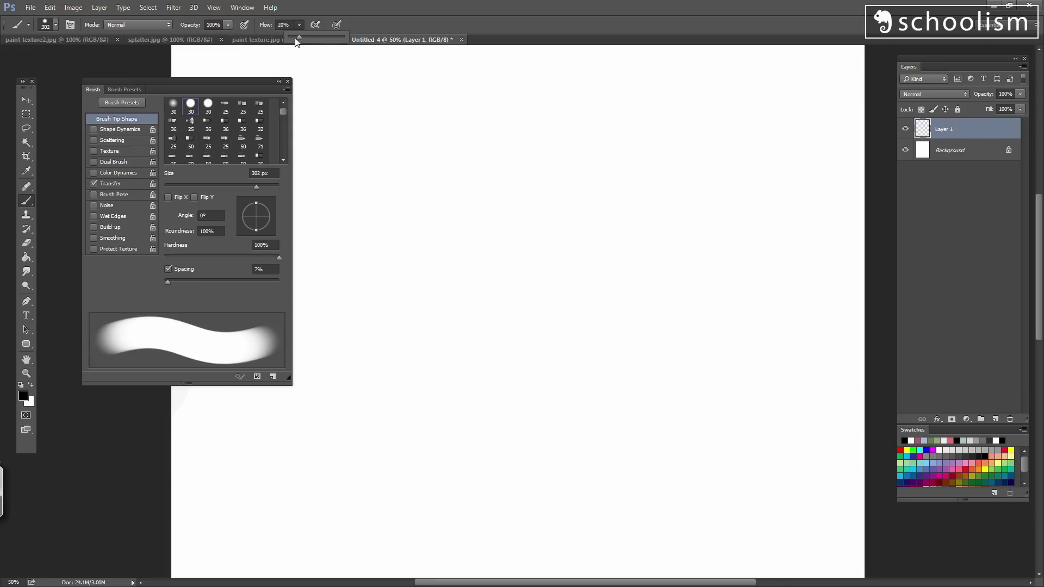
{"action": "left_click_drag", "start_coordinate": [301, 39], "coordinate": [346, 37]}
{"action": "mouse_move", "coordinate": [788, 152]}
{"action": "left_mouse_down"}
{"action": "mouse_move", "coordinate": [340, 315]}
{"action": "mouse_move", "coordinate": [662, 296]}
{"action": "mouse_move", "coordinate": [318, 436]}
{"action": "mouse_move", "coordinate": [686, 332]}
{"action": "left_mouse_up"}
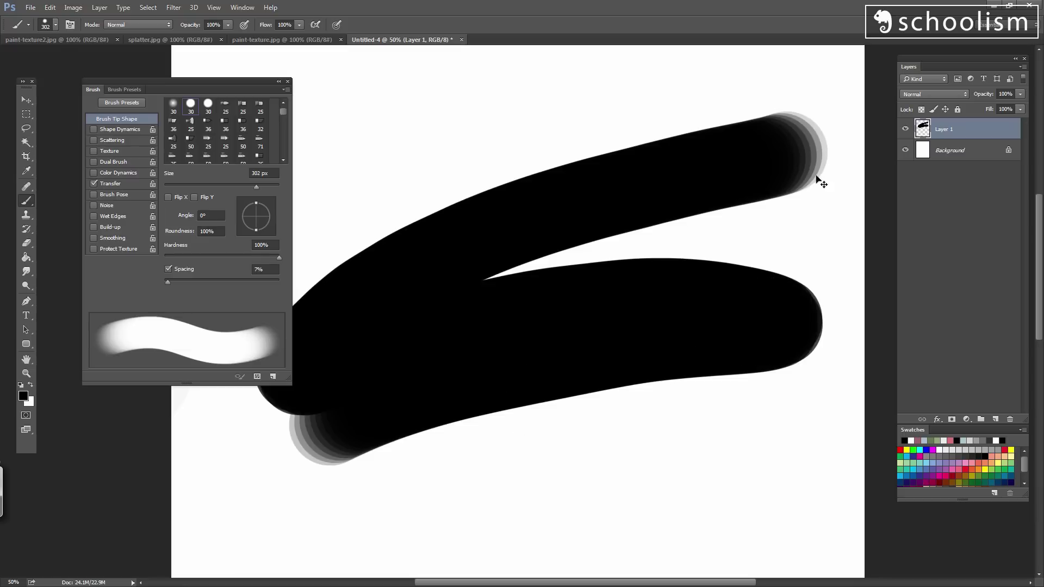
{"action": "key", "text": "ctrl+a"}
{"action": "key", "text": "Delete"}
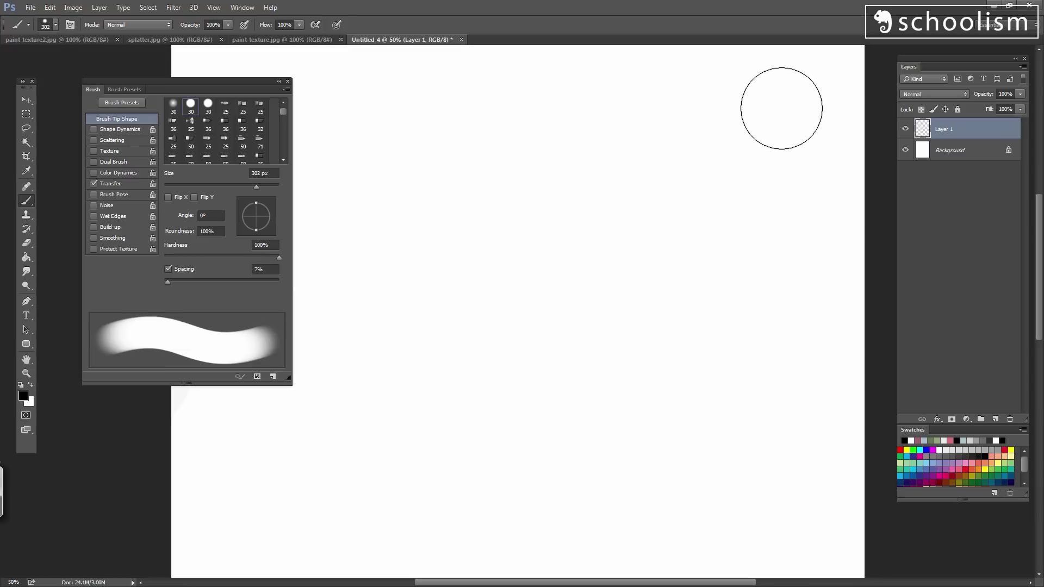
{"action": "mouse_move", "coordinate": [793, 109]}
{"action": "left_mouse_down"}
{"action": "mouse_move", "coordinate": [694, 131]}
{"action": "mouse_move", "coordinate": [414, 252]}
{"action": "mouse_move", "coordinate": [696, 276]}
{"action": "mouse_move", "coordinate": [428, 374]}
{"action": "left_mouse_up"}
{"action": "key", "text": "Delete"}
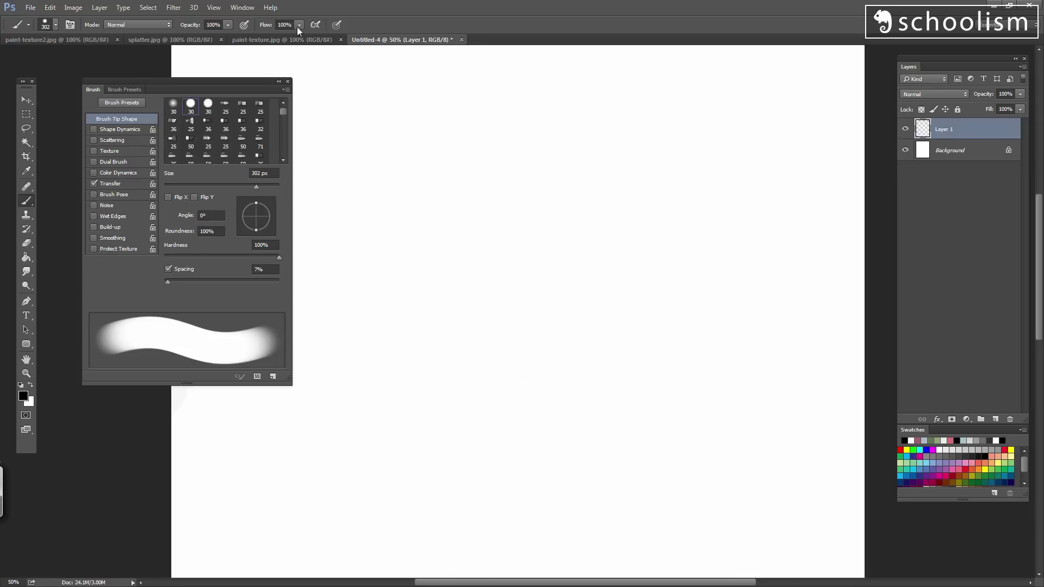
- Lower the brush flow to 18%, paint an overlapping test stroke and undo it
{"action": "left_click", "coordinate": [298, 25]}
{"action": "left_click_drag", "start_coordinate": [301, 36], "coordinate": [255, 41]}
{"action": "mouse_move", "coordinate": [682, 189]}
{"action": "left_mouse_down"}
{"action": "mouse_move", "coordinate": [594, 280]}
{"action": "mouse_move", "coordinate": [750, 298]}
{"action": "mouse_move", "coordinate": [217, 443]}
{"action": "mouse_move", "coordinate": [226, 457]}
{"action": "left_mouse_up"}
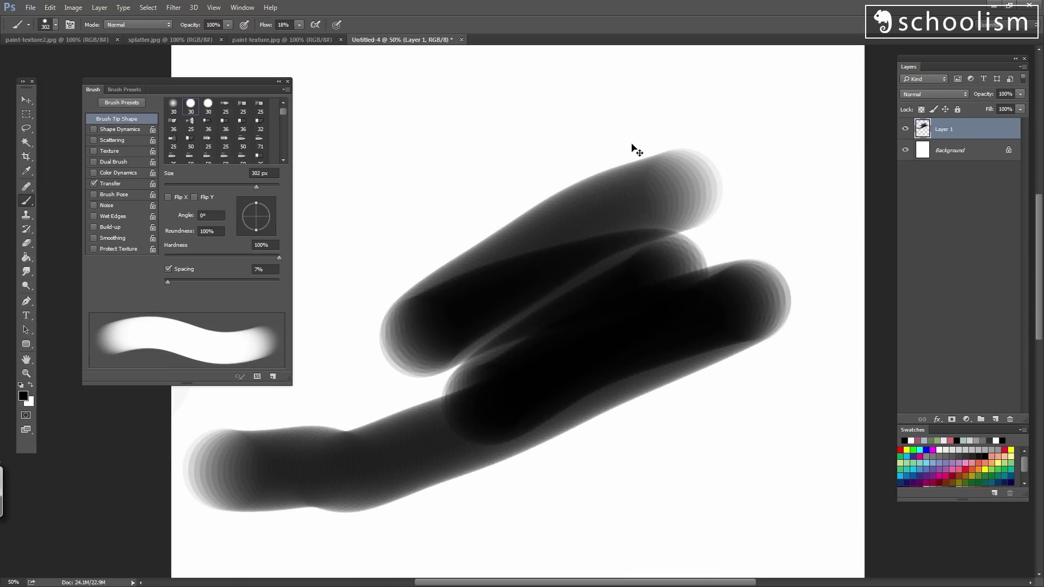
{"action": "key", "text": "ctrl+z"}
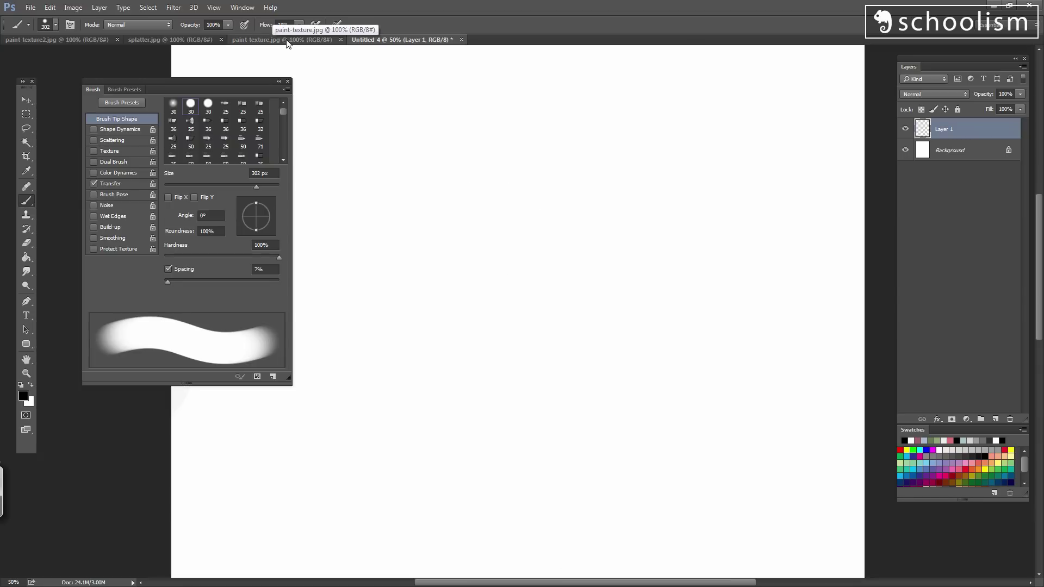
- Look through the paint-texture.jpg and paint-texture2.jpg documents and bring up splatter.jpg
{"action": "left_click", "coordinate": [304, 41]}
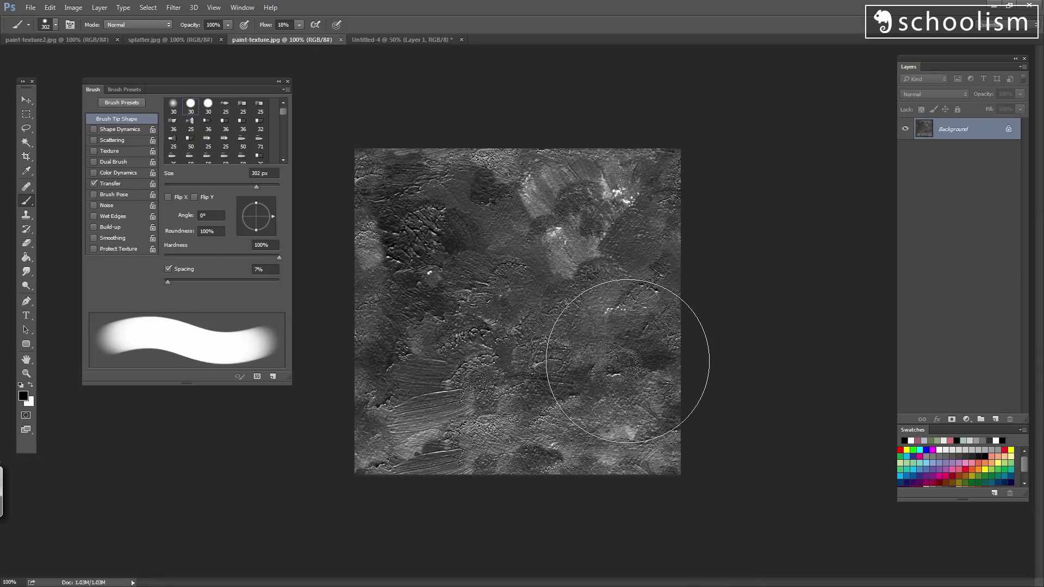
{"action": "left_click", "coordinate": [186, 41]}
{"action": "left_click", "coordinate": [77, 40]}
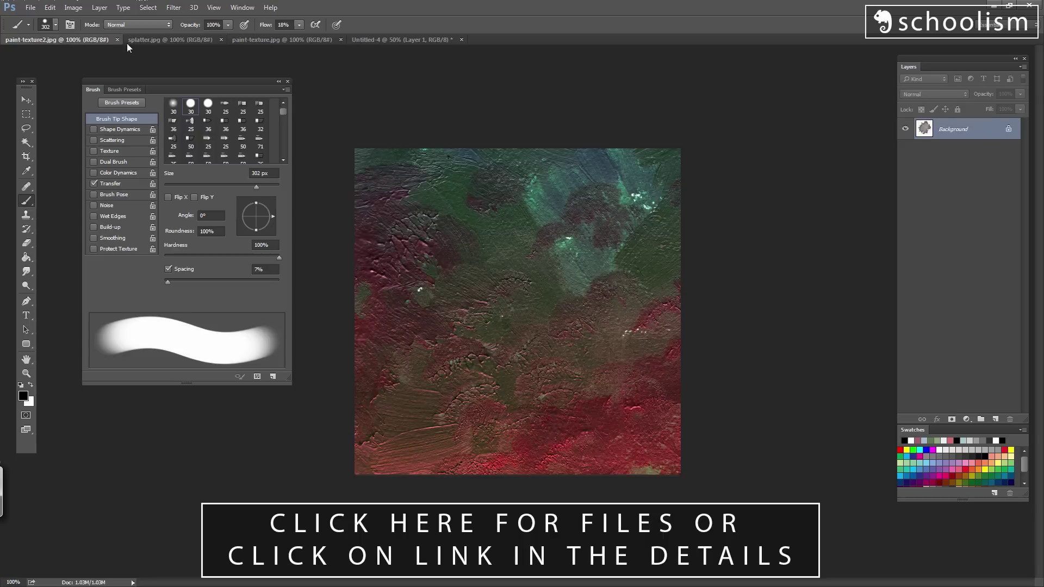
{"action": "left_click", "coordinate": [158, 39]}
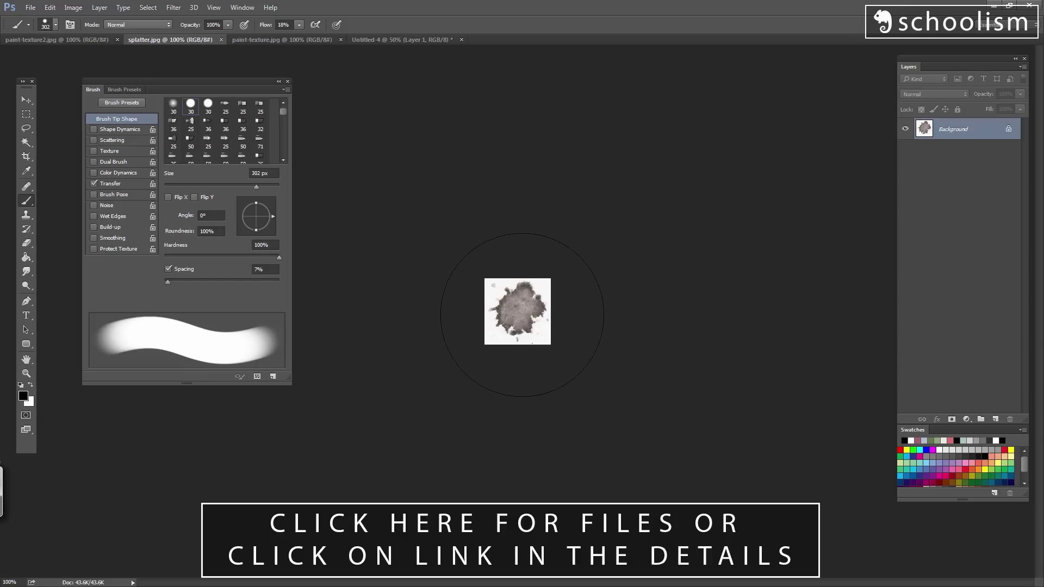
- Darken the splatter image with Levels by raising the black input level to 78, and return to the Brush tool
{"action": "key", "text": "ctrl"}
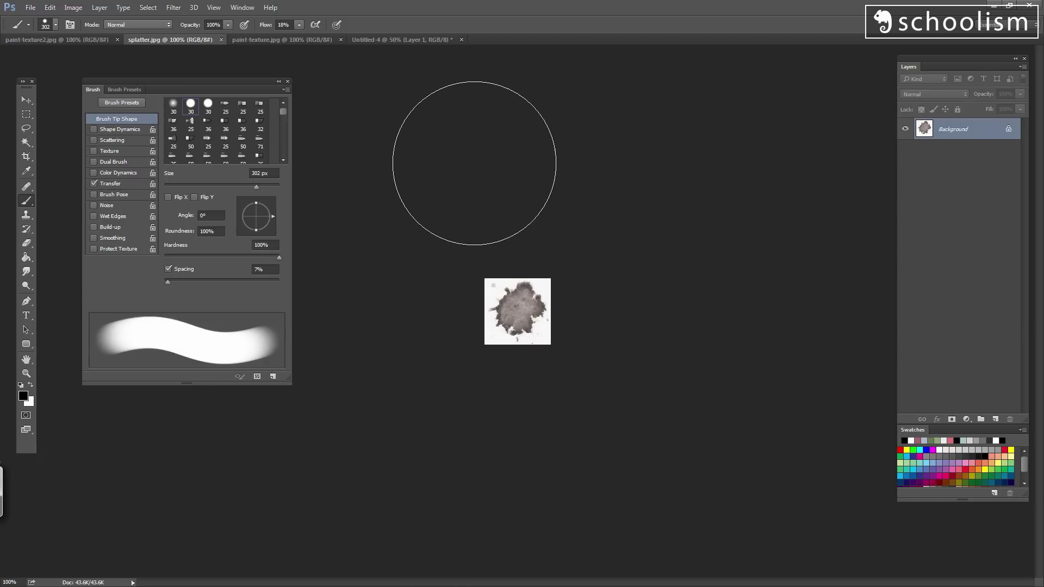
{"action": "left_click", "coordinate": [73, 7]}
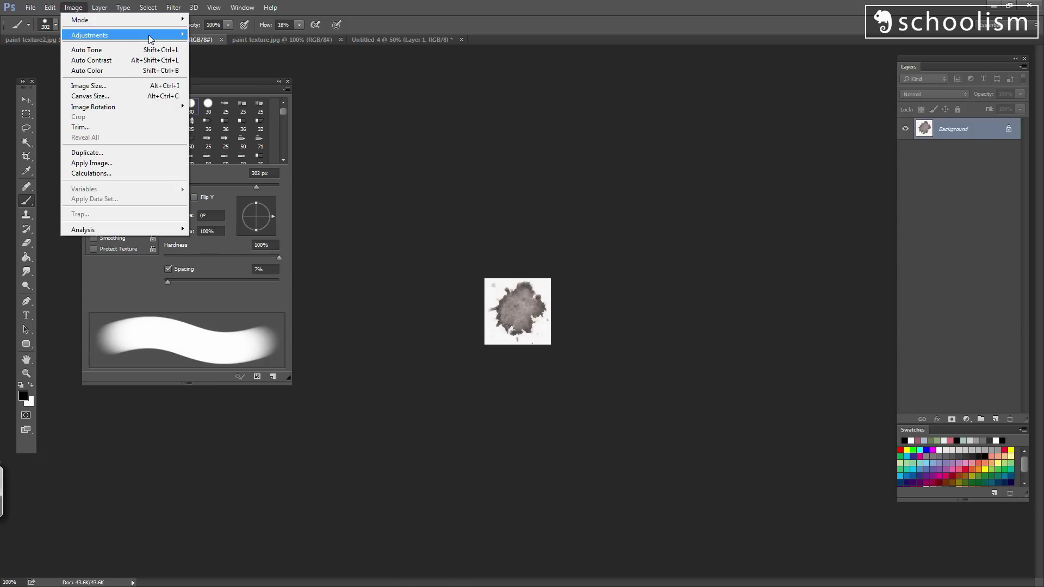
{"action": "mouse_move", "coordinate": [159, 39]}
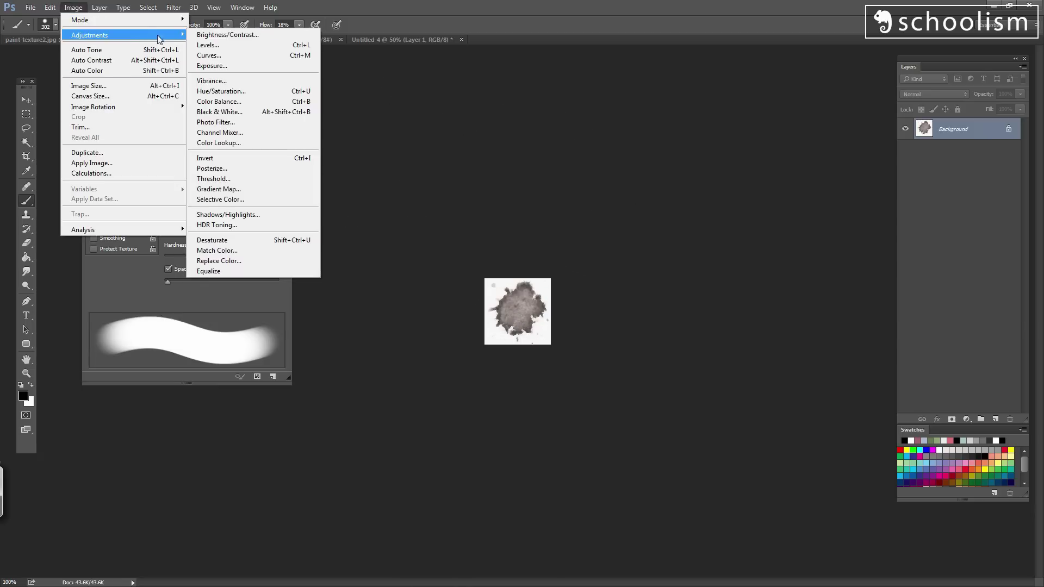
{"action": "left_click", "coordinate": [296, 45]}
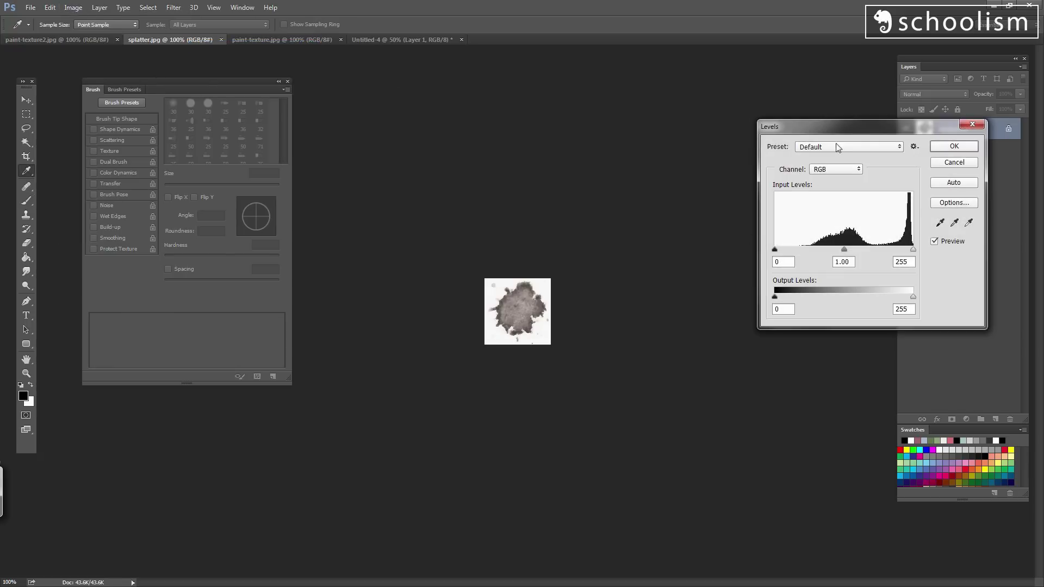
{"action": "left_click_drag", "start_coordinate": [838, 134], "coordinate": [414, 74]}
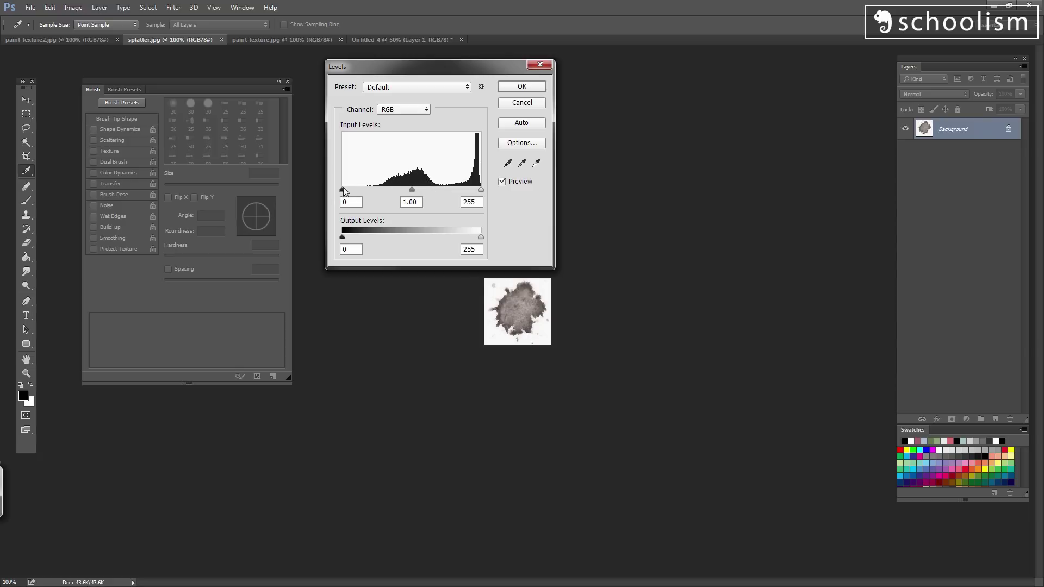
{"action": "left_click_drag", "start_coordinate": [344, 189], "coordinate": [385, 188]}
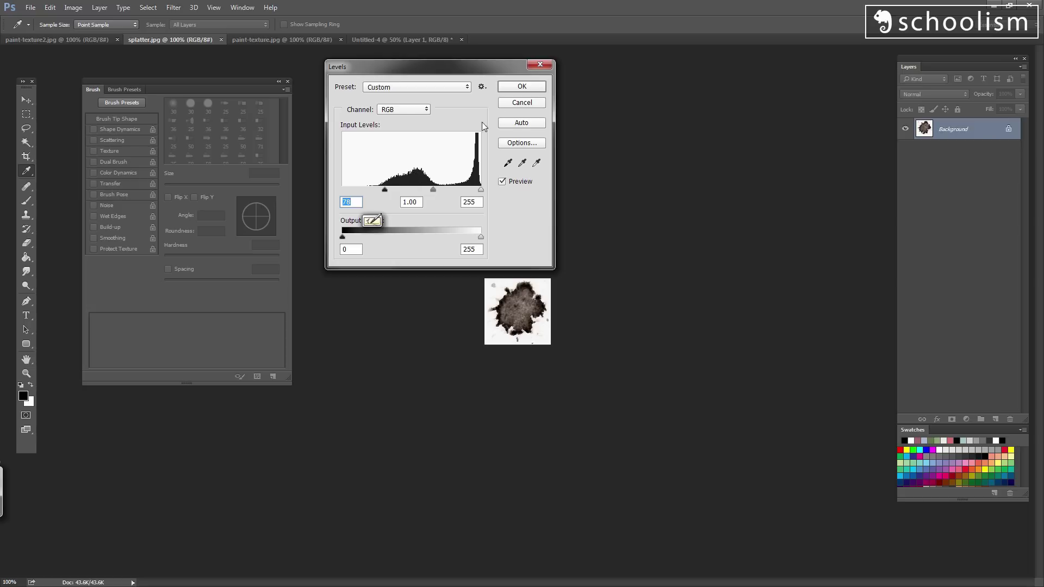
{"action": "left_click", "coordinate": [522, 87]}
{"action": "key", "text": "b"}
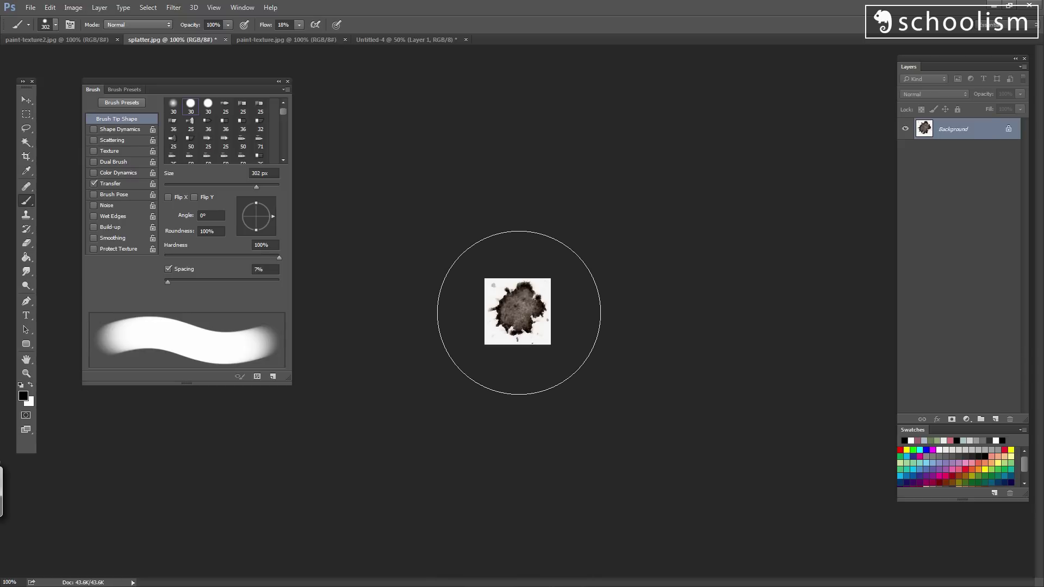
- Make white the foreground color and shrink the brush to 45 px for cleaning up the splatter image
{"action": "key", "text": "ctrl+plus"}
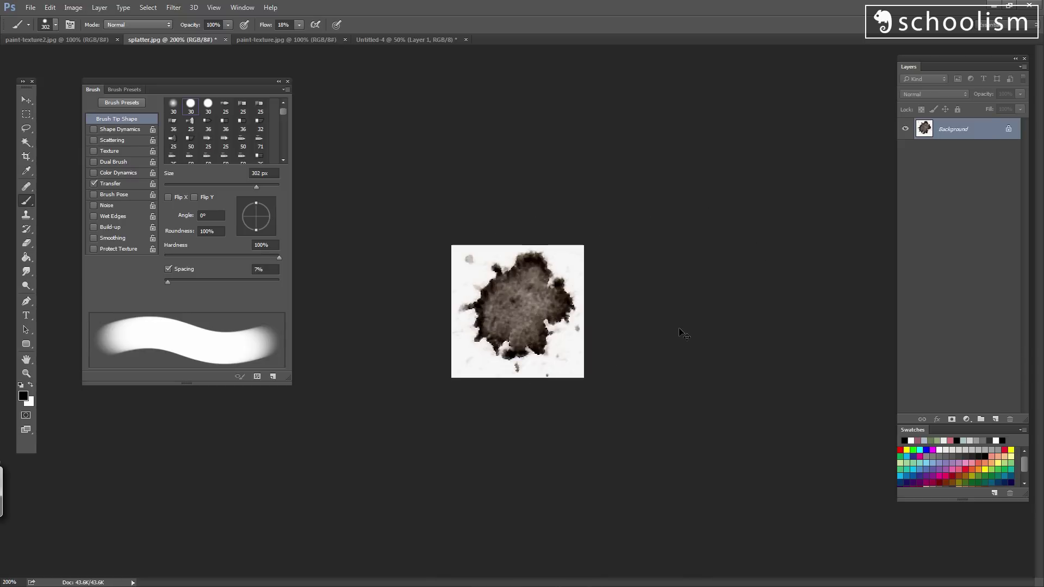
{"action": "key", "text": "ctrl+plus"}
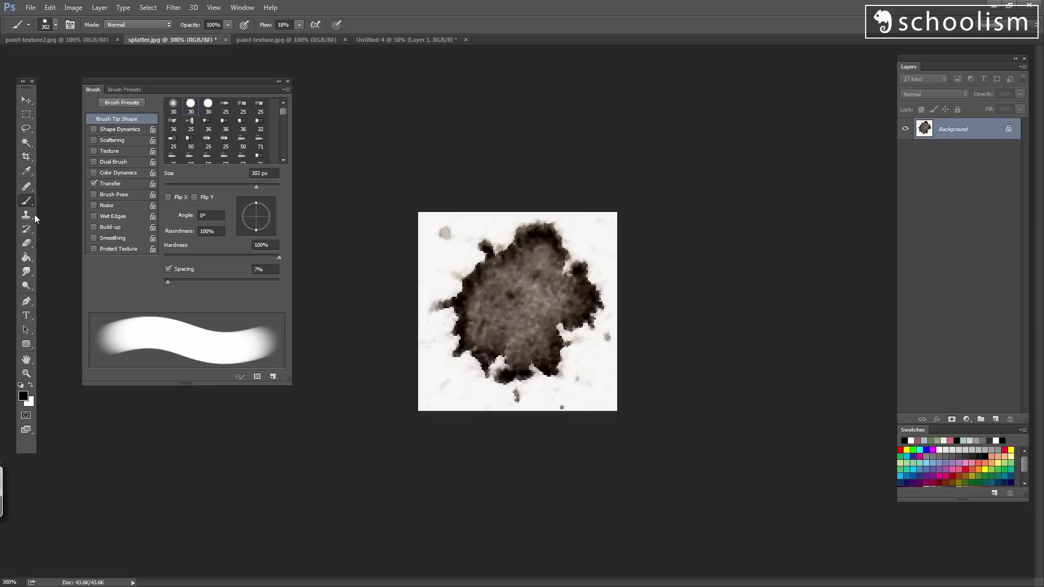
{"action": "key", "text": "bracketleft"}
{"action": "key", "text": "bracketleft"}
{"action": "key", "text": "bracketleft"}
{"action": "key", "text": "bracketleft"}
{"action": "key", "text": "bracketleft"}
{"action": "key", "text": "bracketleft"}
{"action": "key", "text": "bracketleft"}
{"action": "key", "text": "bracketleft"}
{"action": "key", "text": "bracketleft"}
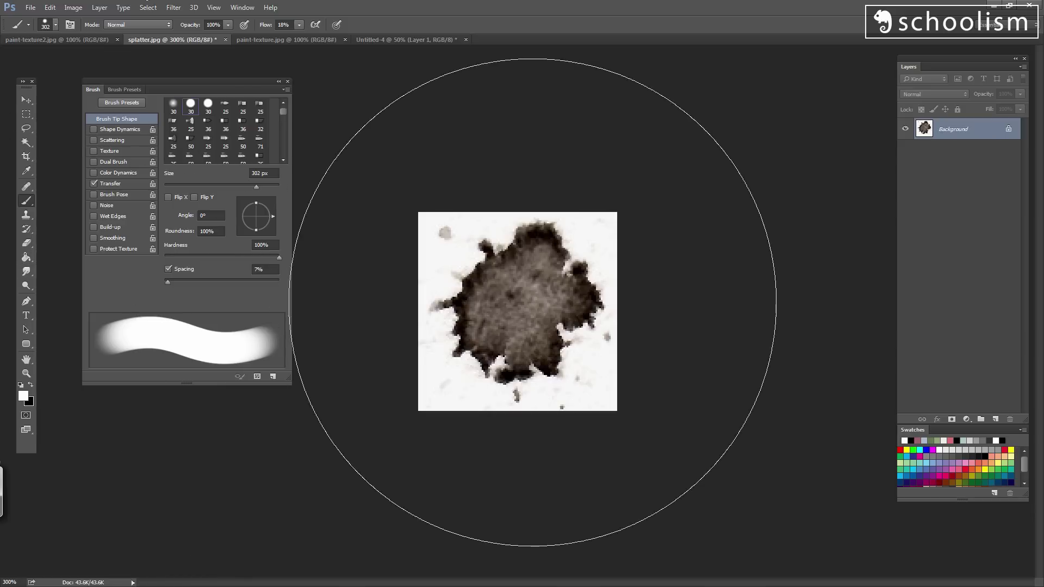
{"action": "key", "text": "bracketleft"}
{"action": "key", "text": "bracketleft"}
{"action": "key", "text": "bracketleft"}
{"action": "key", "text": "bracketleft"}
{"action": "key", "text": "bracketleft"}
{"action": "key", "text": "bracketleft"}
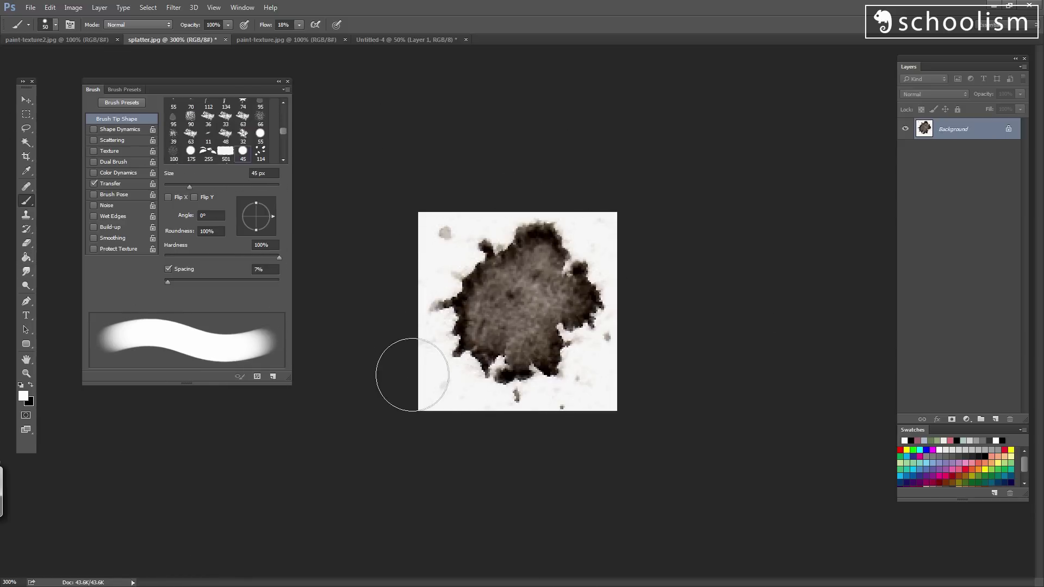
- Confirm ffffff as the foreground color and paint out the specks and grey tint around the splatter with a 20 px brush at 30% flow
{"action": "left_click", "coordinate": [24, 397]}
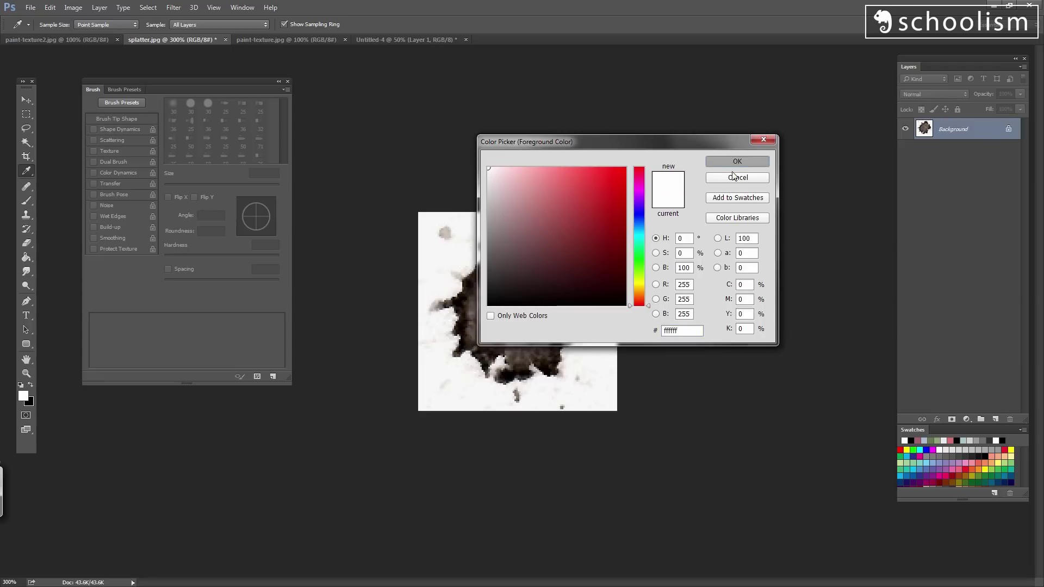
{"action": "left_click", "coordinate": [740, 163]}
{"action": "left_click_drag", "start_coordinate": [437, 395], "coordinate": [442, 386]}
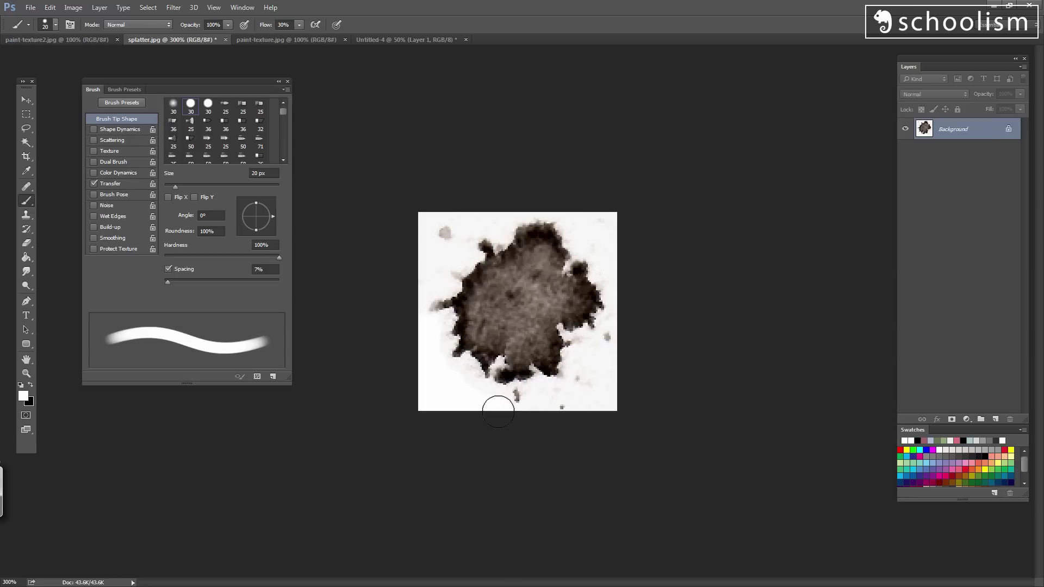
{"action": "left_click_drag", "start_coordinate": [597, 395], "coordinate": [587, 377]}
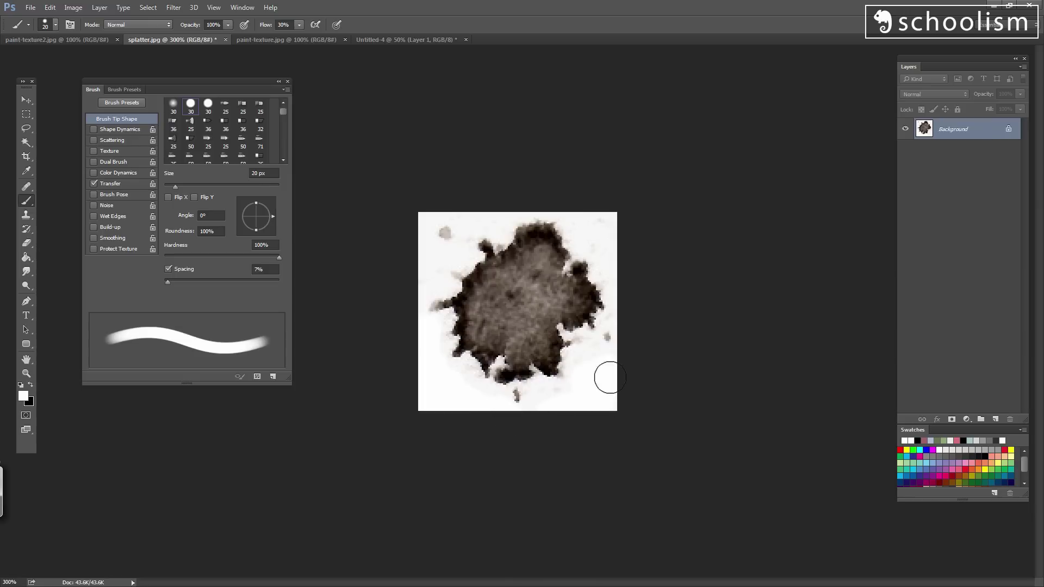
{"action": "left_click_drag", "start_coordinate": [440, 238], "coordinate": [418, 245]}
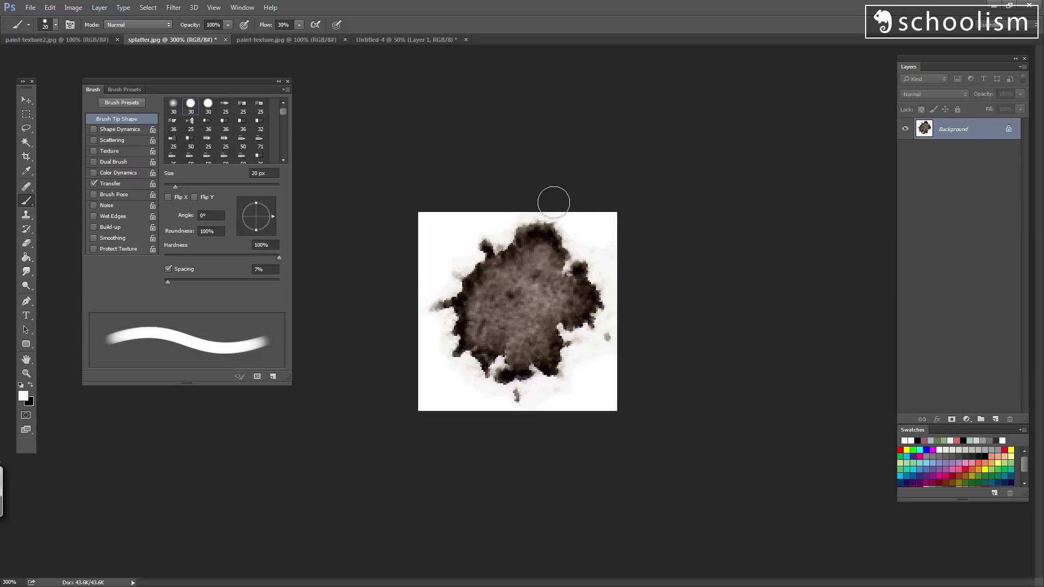
{"action": "left_click_drag", "start_coordinate": [607, 275], "coordinate": [521, 400]}
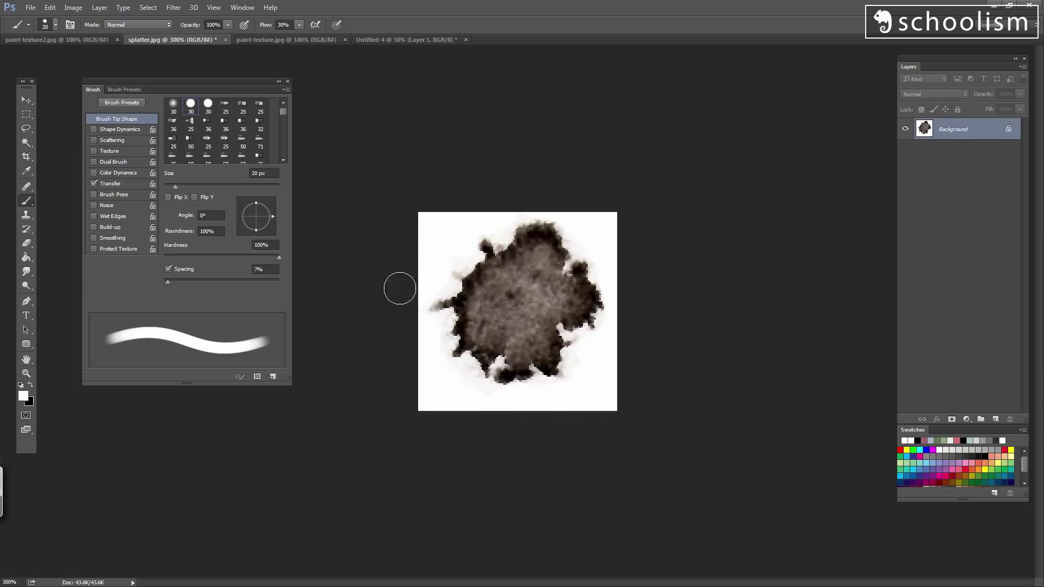
- Define the cleaned-up splatter image as a brush preset named splatter.jpg
{"action": "left_click", "coordinate": [49, 7]}
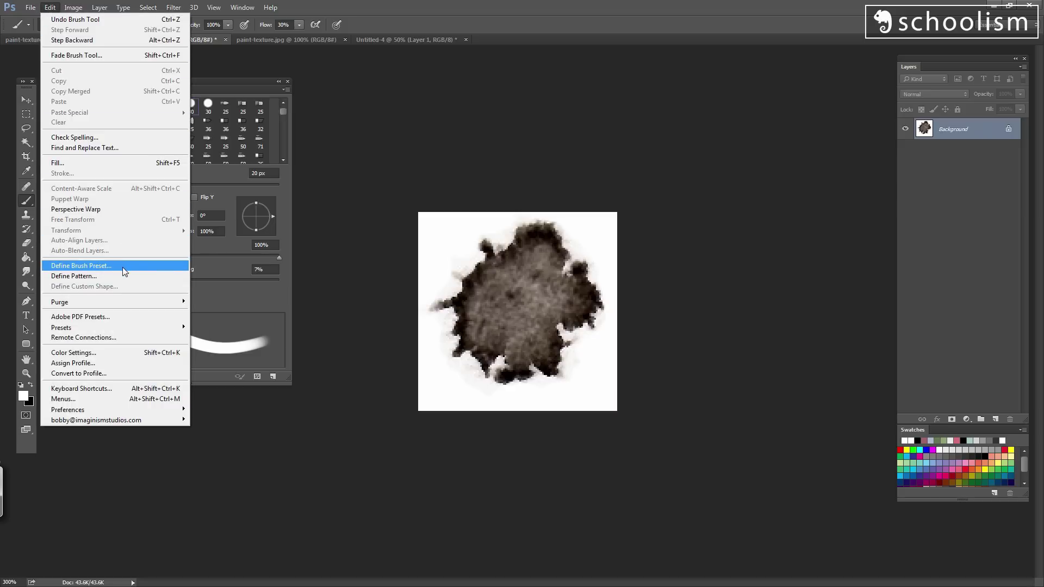
{"action": "left_click", "coordinate": [122, 265]}
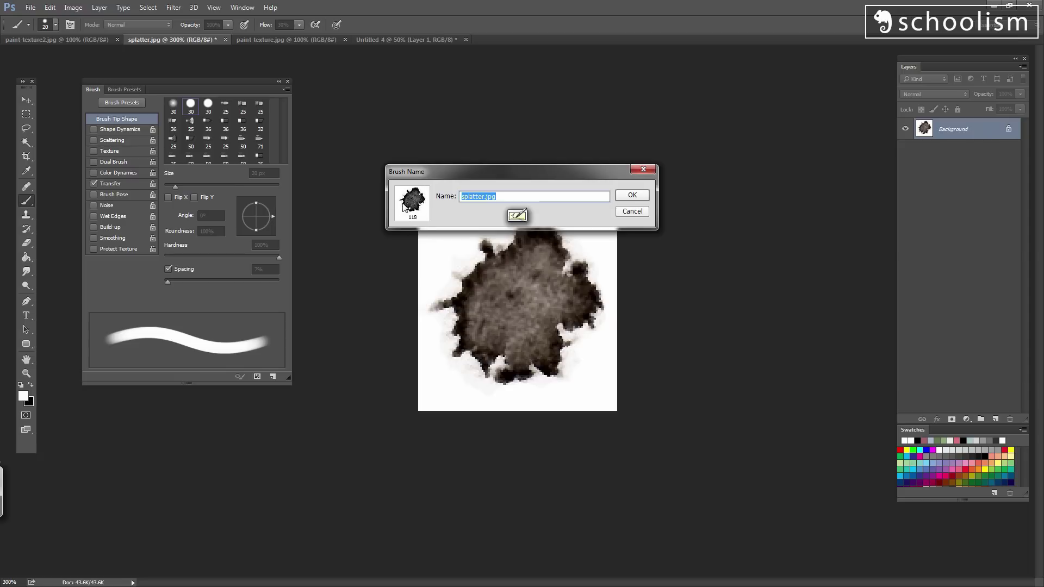
{"action": "left_click", "coordinate": [642, 196]}
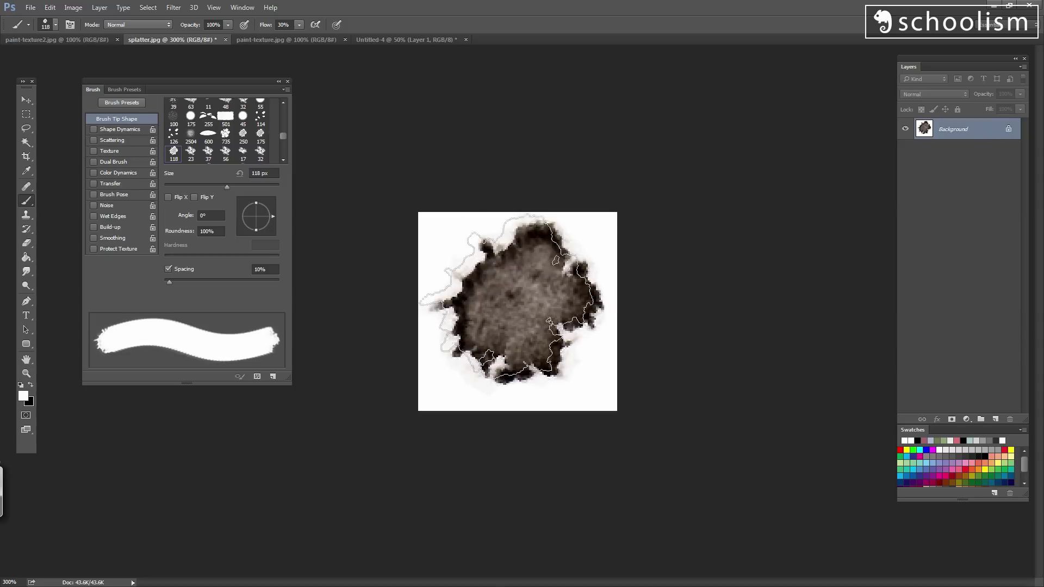
- In the Untitled-4 document, make black the foreground color and paint test strokes with the new 118 px splatter brush at 10% spacing
{"action": "left_click", "coordinate": [399, 40]}
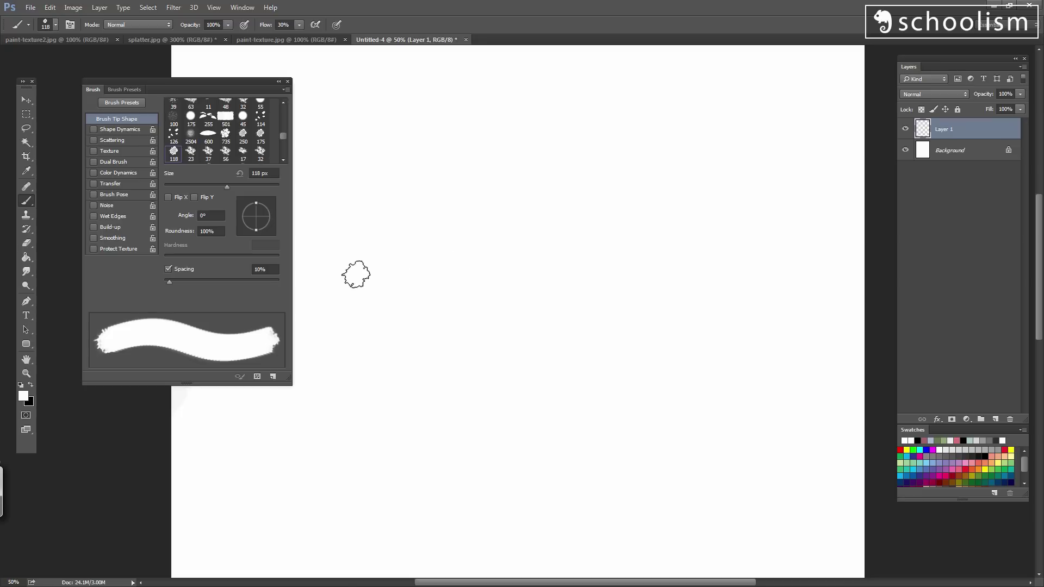
{"action": "key", "text": "x"}
{"action": "mouse_move", "coordinate": [582, 143]}
{"action": "left_mouse_down"}
{"action": "mouse_move", "coordinate": [501, 190]}
{"action": "mouse_move", "coordinate": [540, 205]}
{"action": "mouse_move", "coordinate": [531, 243]}
{"action": "mouse_move", "coordinate": [467, 325]}
{"action": "mouse_move", "coordinate": [438, 387]}
{"action": "left_mouse_up"}
{"action": "left_click_drag", "start_coordinate": [754, 206], "coordinate": [547, 275]}
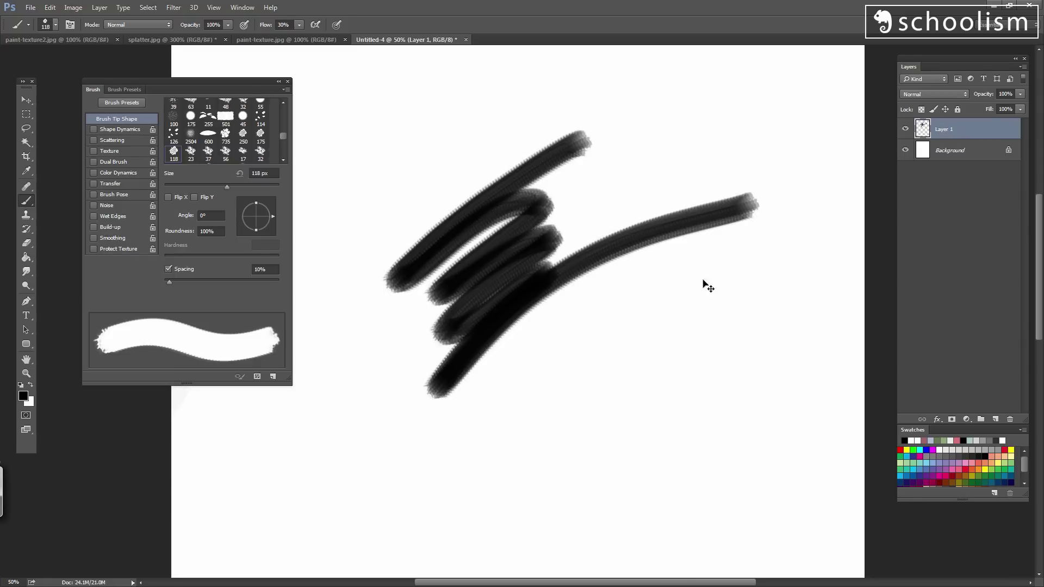
{"action": "key", "text": "ctrl+plus"}
{"action": "key", "text": "ctrl+plus"}
{"action": "left_click_drag", "start_coordinate": [723, 217], "coordinate": [530, 336]}
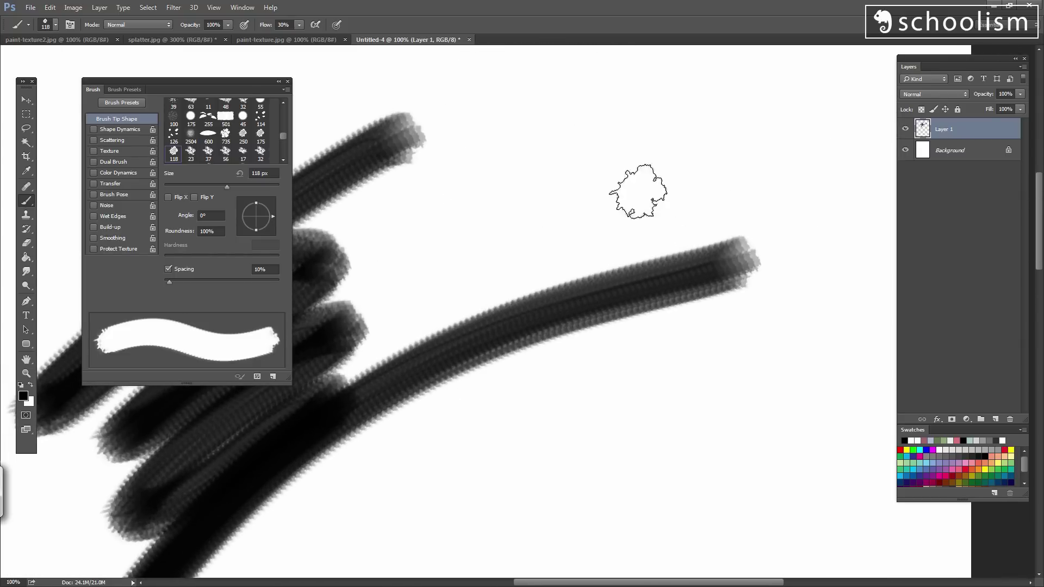
{"action": "mouse_move", "coordinate": [784, 180]}
{"action": "left_mouse_down"}
{"action": "mouse_move", "coordinate": [561, 195]}
{"action": "mouse_move", "coordinate": [400, 254]}
{"action": "left_mouse_up"}
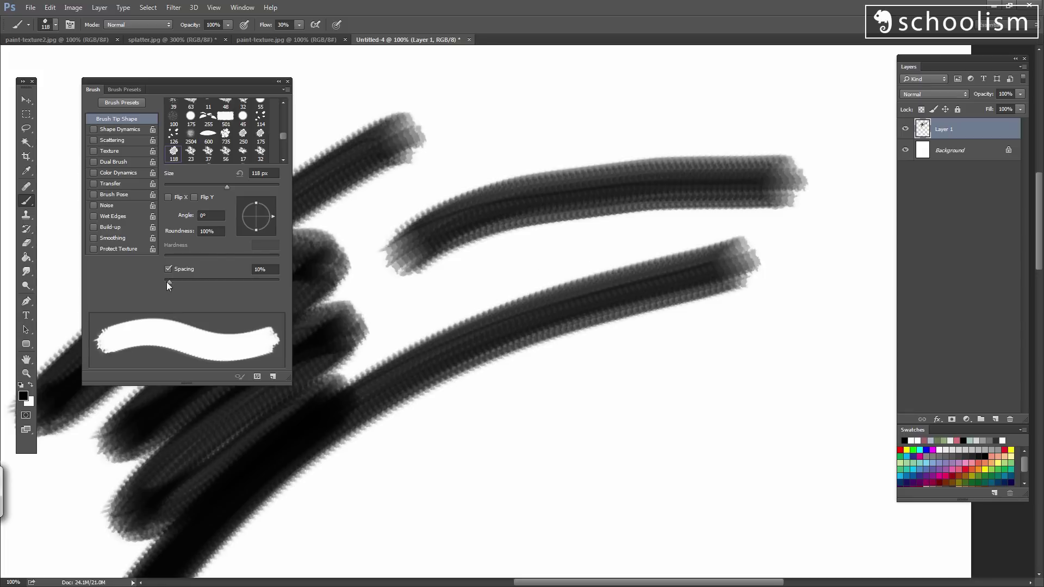
- Reduce the brush spacing to 3%, paint comparison strokes below the earlier ones, and undo the last stroke
{"action": "left_click_drag", "start_coordinate": [167, 281], "coordinate": [166, 281]}
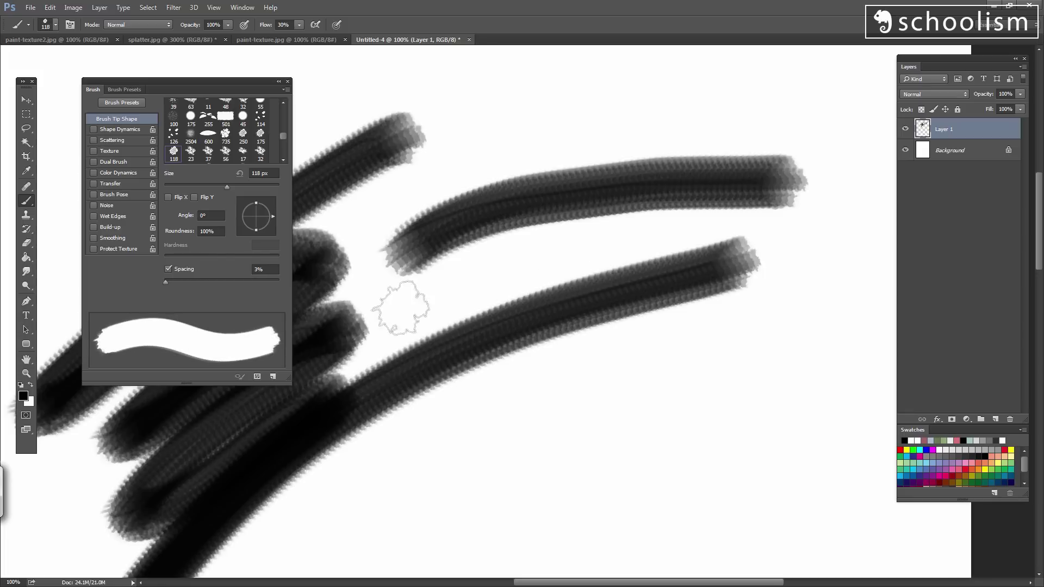
{"action": "mouse_move", "coordinate": [792, 363]}
{"action": "left_mouse_down"}
{"action": "mouse_move", "coordinate": [419, 432]}
{"action": "mouse_move", "coordinate": [348, 461]}
{"action": "left_mouse_up"}
{"action": "mouse_move", "coordinate": [805, 416]}
{"action": "left_mouse_down"}
{"action": "mouse_move", "coordinate": [466, 485]}
{"action": "mouse_move", "coordinate": [375, 519]}
{"action": "left_mouse_up"}
{"action": "key", "text": "ctrl+z"}
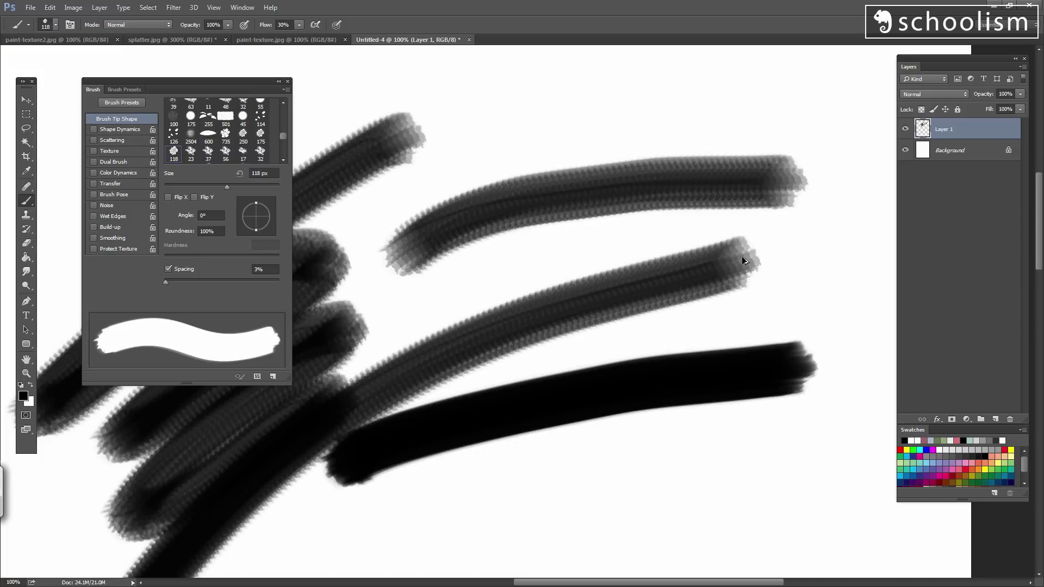
- Undo all the splatter brush test strokes on Layer 1
{"action": "key", "text": "ctrl+alt+z"}
{"action": "key", "text": "ctrl+alt+z"}
{"action": "key", "text": "ctrl+alt+z"}
{"action": "key", "text": "ctrl+alt+z"}
{"action": "key", "text": "ctrl+alt+z"}
{"action": "key", "text": "ctrl+alt+z"}
{"action": "key", "text": "ctrl+alt+z"}
{"action": "key", "text": "ctrl+alt+z"}
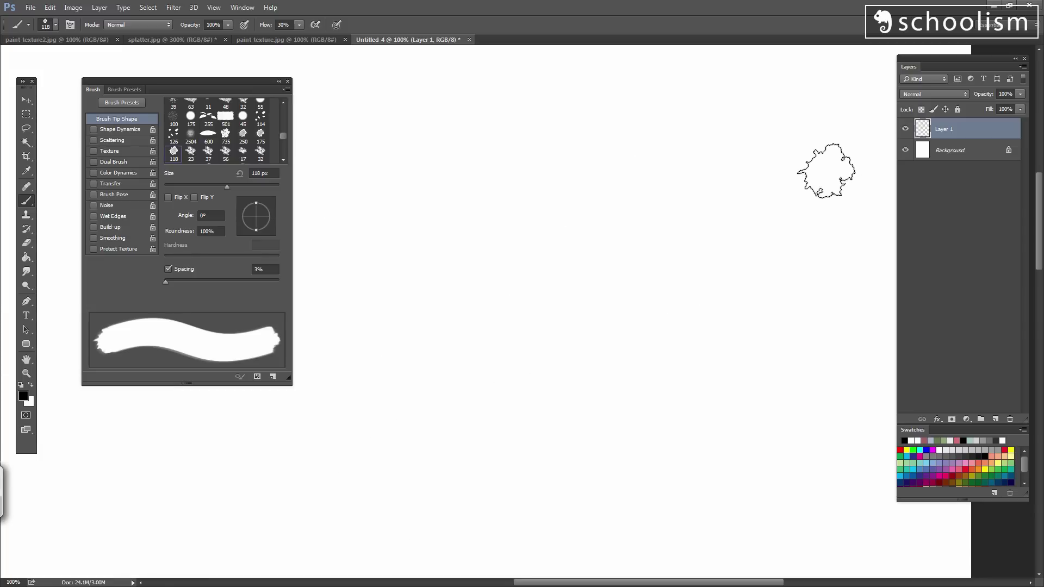
- Paint overlapping diagonal test strokes on Layer 1 with the 118 px splatter brush at 3% spacing
{"action": "mouse_move", "coordinate": [827, 171]}
{"action": "left_mouse_down"}
{"action": "mouse_move", "coordinate": [435, 288]}
{"action": "mouse_move", "coordinate": [381, 316]}
{"action": "left_mouse_up"}
{"action": "left_click_drag", "start_coordinate": [732, 245], "coordinate": [517, 326]}
{"action": "left_click_drag", "start_coordinate": [701, 296], "coordinate": [566, 375]}
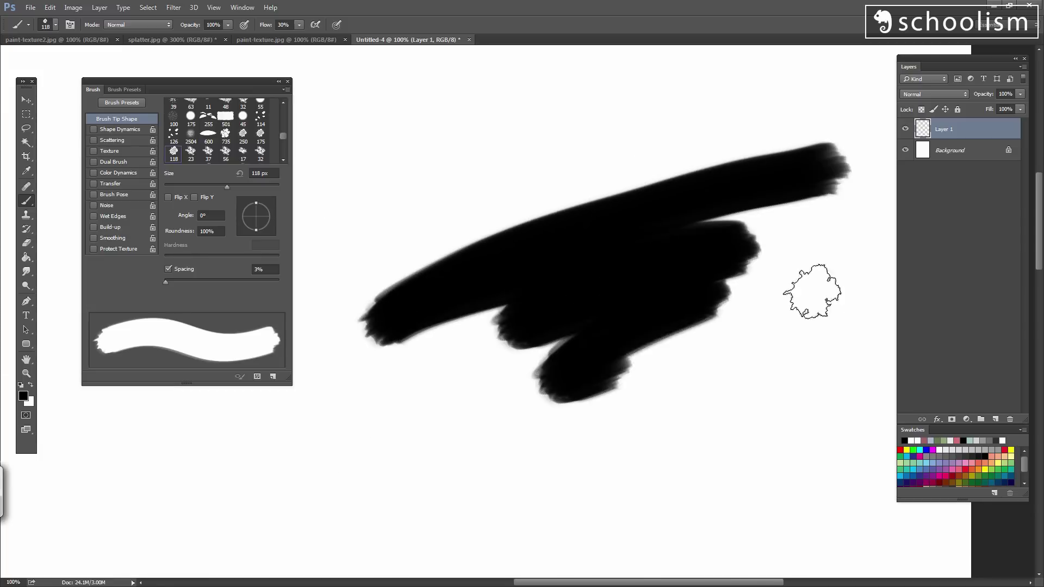
{"action": "left_click_drag", "start_coordinate": [812, 292], "coordinate": [631, 359]}
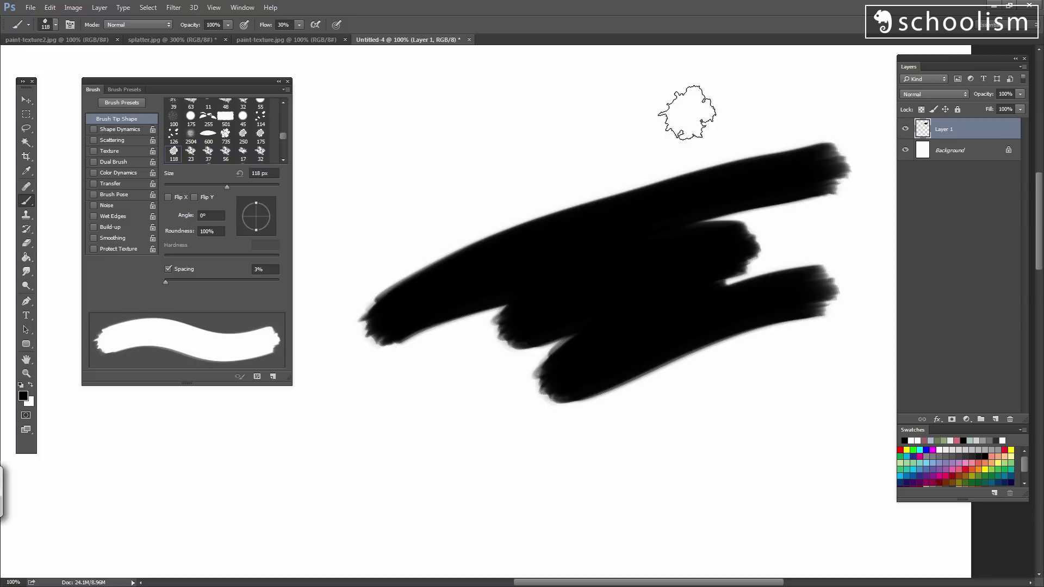
{"action": "mouse_move", "coordinate": [683, 111]}
{"action": "left_mouse_down"}
{"action": "mouse_move", "coordinate": [452, 212]}
{"action": "mouse_move", "coordinate": [383, 255]}
{"action": "left_mouse_up"}
{"action": "left_click_drag", "start_coordinate": [510, 117], "coordinate": [375, 264]}
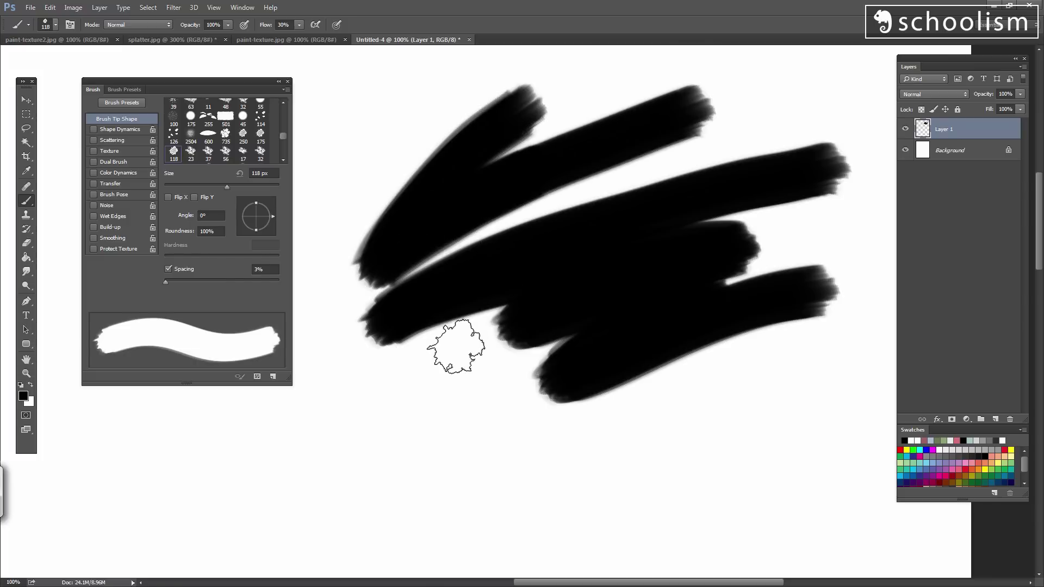
- Lower the brush spacing to 1% and paint long test strokes across the lower part of the canvas
{"action": "left_click_drag", "start_coordinate": [166, 286], "coordinate": [164, 283]}
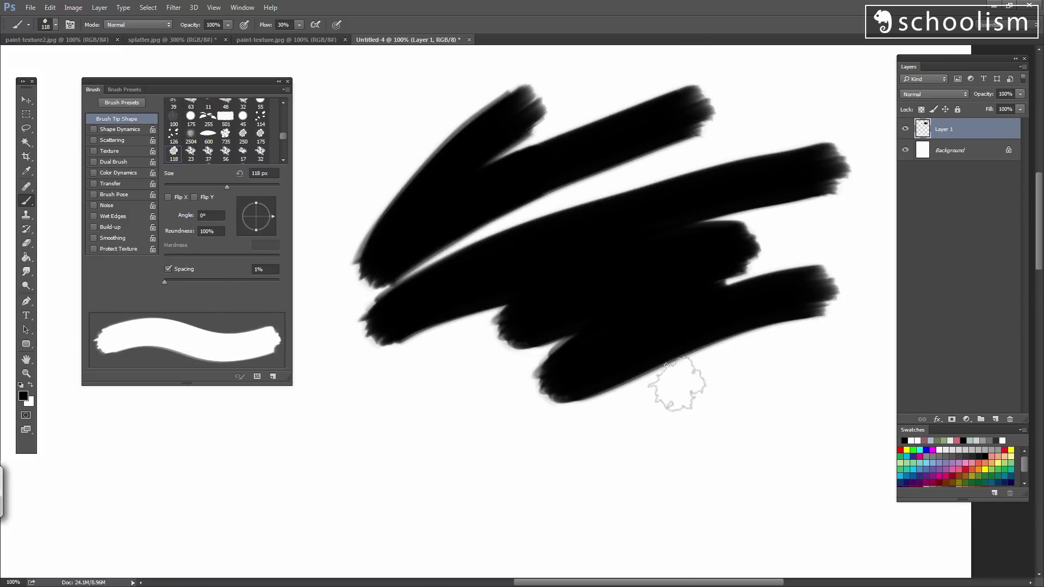
{"action": "left_click_drag", "start_coordinate": [841, 424], "coordinate": [299, 450]}
{"action": "mouse_move", "coordinate": [125, 473]}
{"action": "left_mouse_down"}
{"action": "mouse_move", "coordinate": [793, 466]}
{"action": "mouse_move", "coordinate": [579, 489]}
{"action": "mouse_move", "coordinate": [789, 492]}
{"action": "left_mouse_up"}
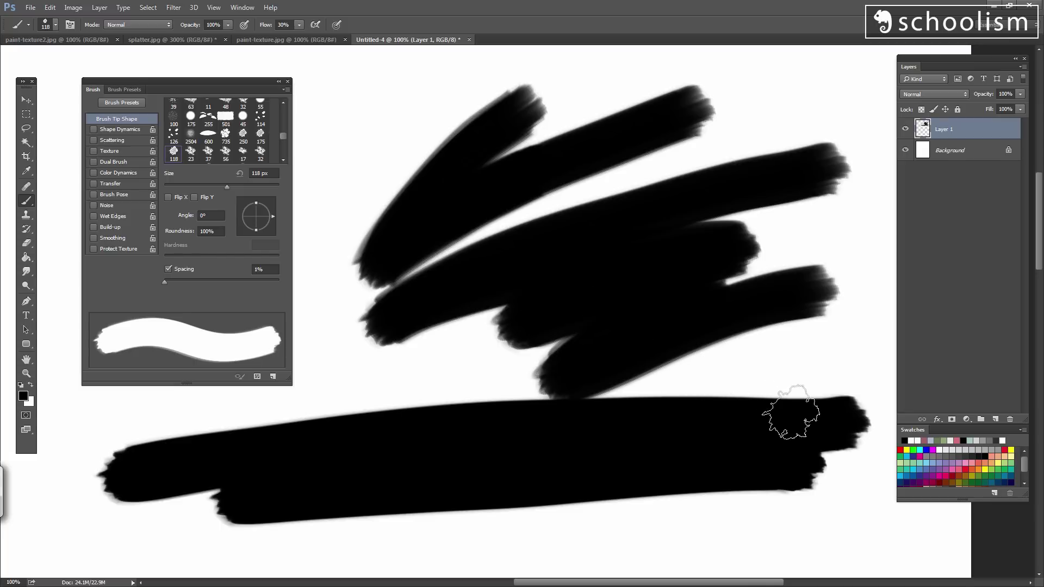
- Undo the test strokes painted at 3% and 1% spacing
{"action": "key", "text": "ctrl+alt+z"}
{"action": "key", "text": "ctrl+alt+z"}
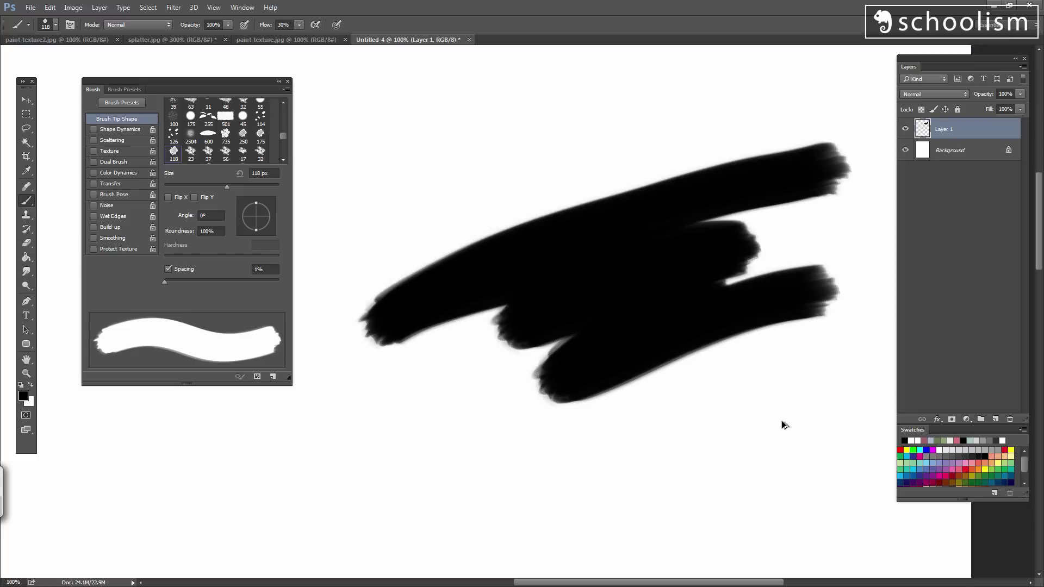
{"action": "key", "text": "ctrl+alt+z"}
{"action": "key", "text": "ctrl+alt+z"}
{"action": "key", "text": "ctrl+alt+z"}
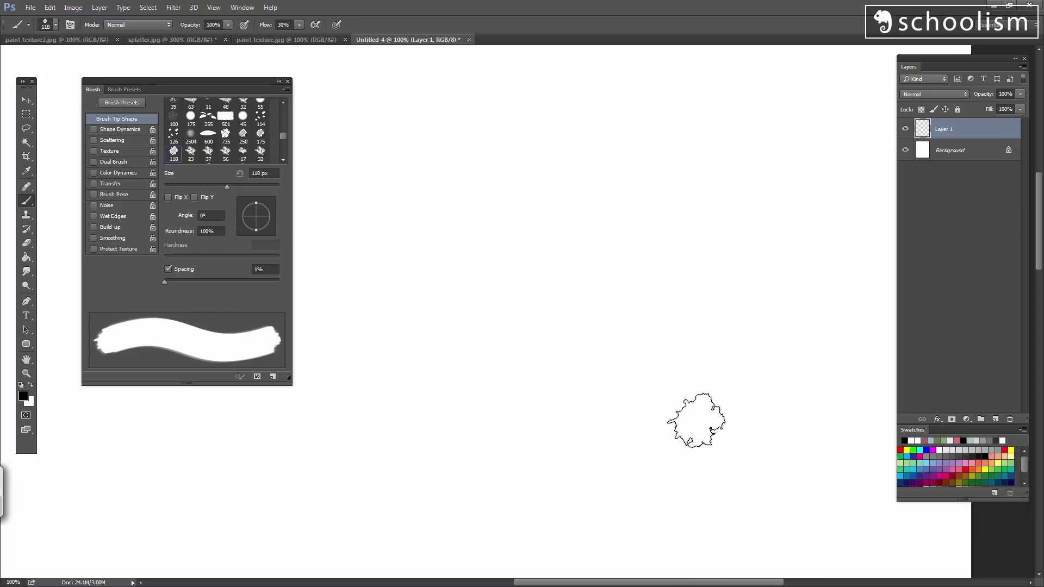
- Enlarge the splatter brush to 200 px, paint broad test strokes across Layer 1, and undo the last stroke
{"action": "key", "text": "bracketright"}
{"action": "key", "text": "bracketright"}
{"action": "key", "text": "bracketright"}
{"action": "key", "text": "bracketright"}
{"action": "left_click_drag", "start_coordinate": [837, 362], "coordinate": [191, 431]}
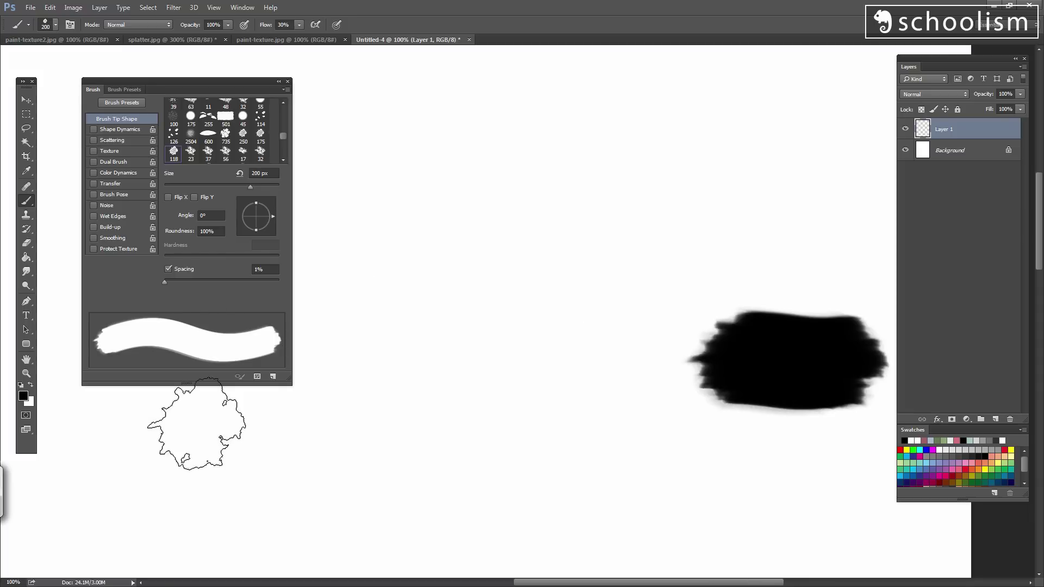
{"action": "mouse_move", "coordinate": [380, 451]}
{"action": "left_mouse_down"}
{"action": "mouse_move", "coordinate": [792, 291]}
{"action": "mouse_move", "coordinate": [310, 318]}
{"action": "left_mouse_up"}
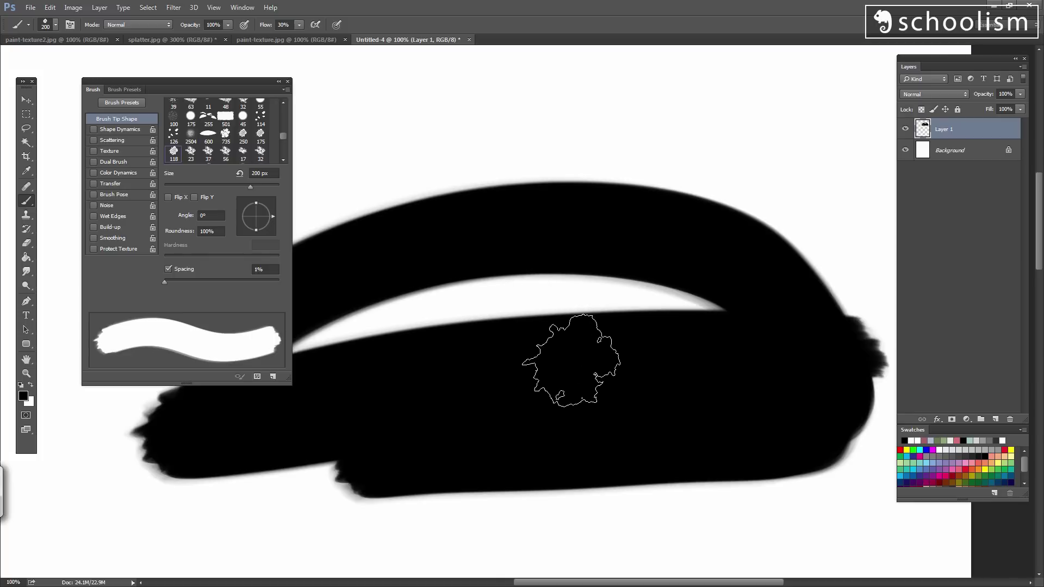
{"action": "left_click_drag", "start_coordinate": [723, 307], "coordinate": [348, 335]}
{"action": "key", "text": "ctrl+z"}
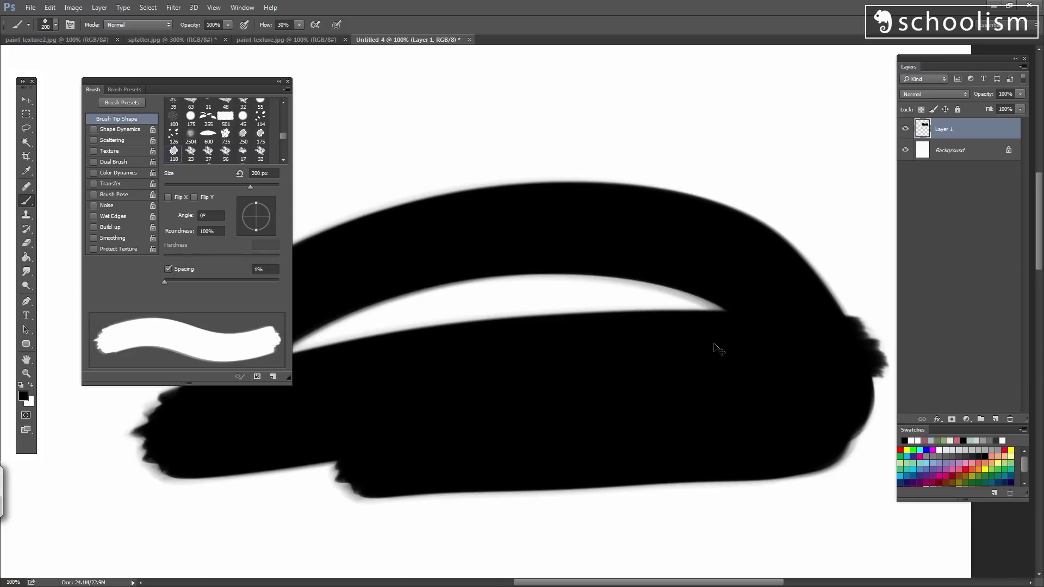
- Clear the broad test strokes from Layer 1, and undo the deletion of the layer itself
{"action": "key", "text": "Delete"}
{"action": "key", "text": "Delete"}
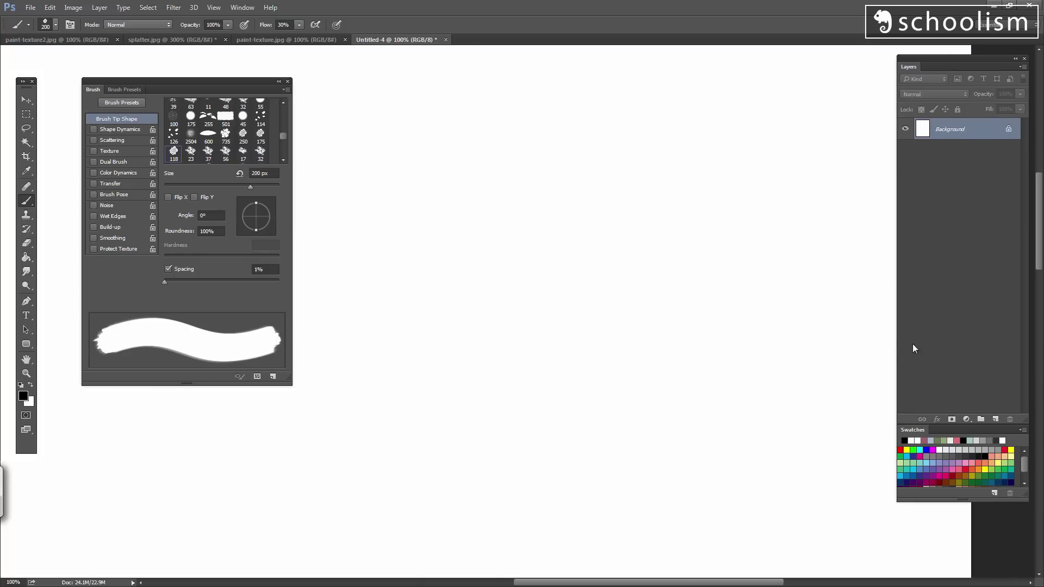
{"action": "key", "text": "ctrl+z"}
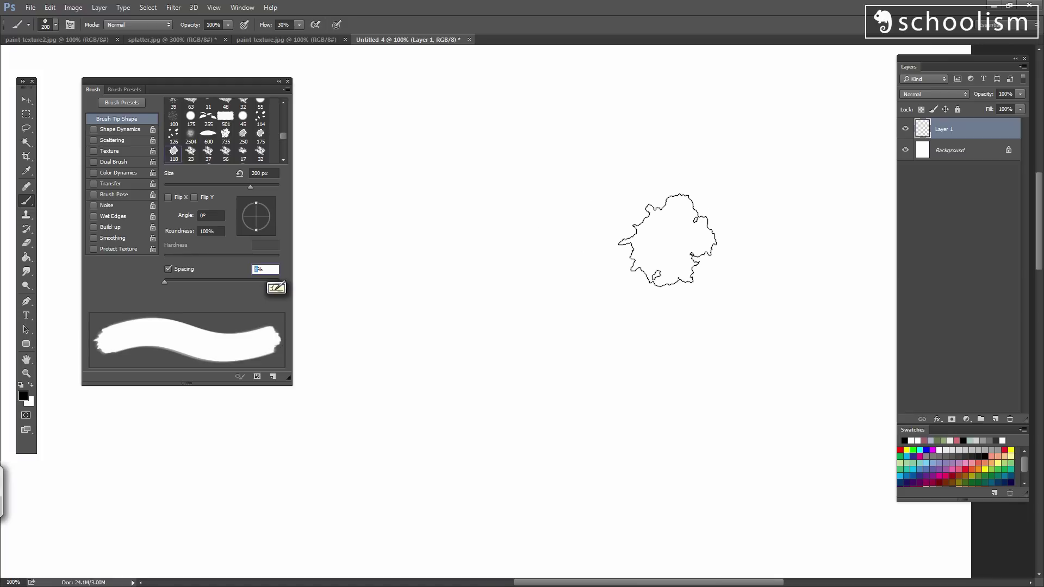
- Set the brush spacing to 3%, try it out with overlapping strokes on Layer 1, and undo them
{"action": "type", "text": "3"}
{"action": "mouse_move", "coordinate": [424, 340]}
{"action": "left_mouse_down"}
{"action": "mouse_move", "coordinate": [762, 174]}
{"action": "mouse_move", "coordinate": [702, 327]}
{"action": "left_mouse_up"}
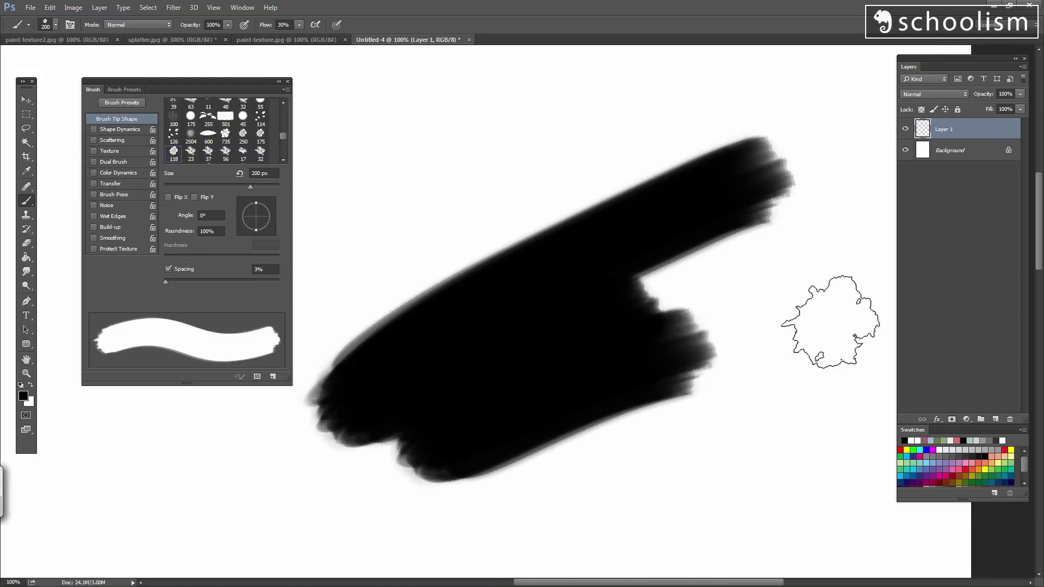
{"action": "key", "text": "ctrl+z"}
{"action": "mouse_move", "coordinate": [692, 286]}
{"action": "left_mouse_down"}
{"action": "mouse_move", "coordinate": [676, 268]}
{"action": "mouse_move", "coordinate": [676, 361]}
{"action": "mouse_move", "coordinate": [848, 348]}
{"action": "left_mouse_up"}
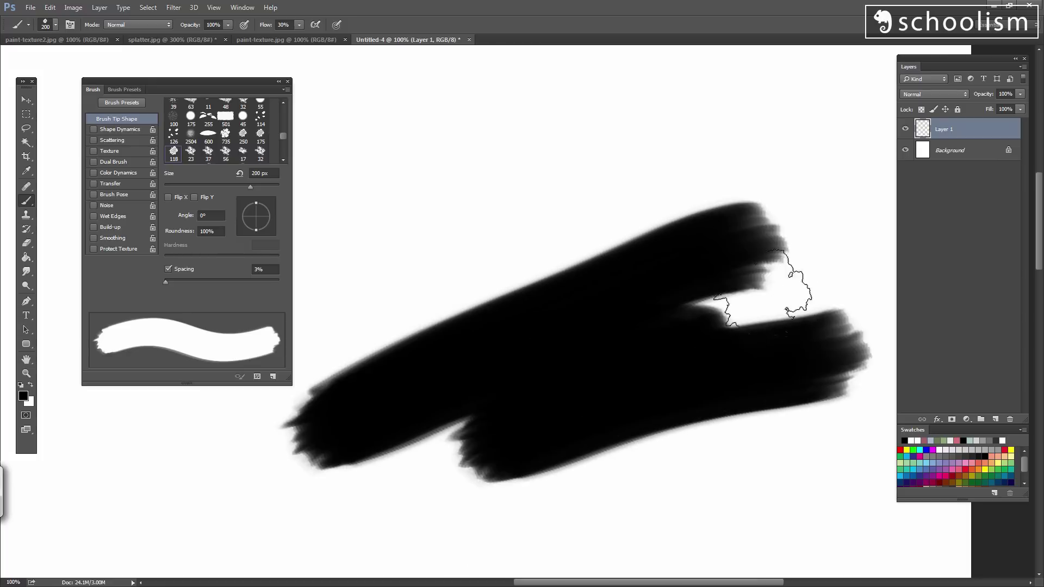
{"action": "key", "text": "ctrl+z"}
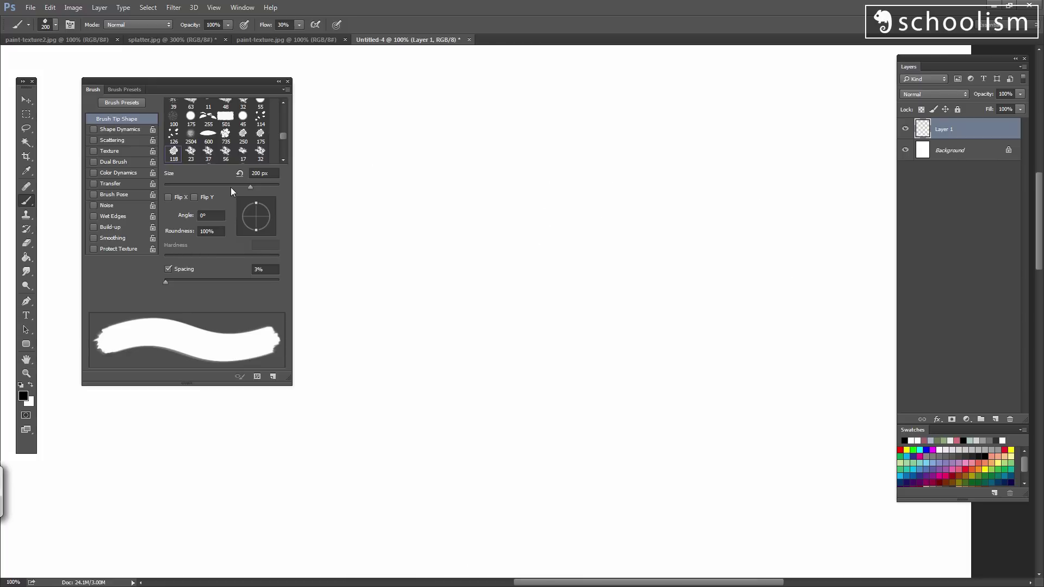
- Enable the brush's Texture option and paste a copy of the paint-texture.jpg image into Untitled-4
{"action": "left_click", "coordinate": [128, 151]}
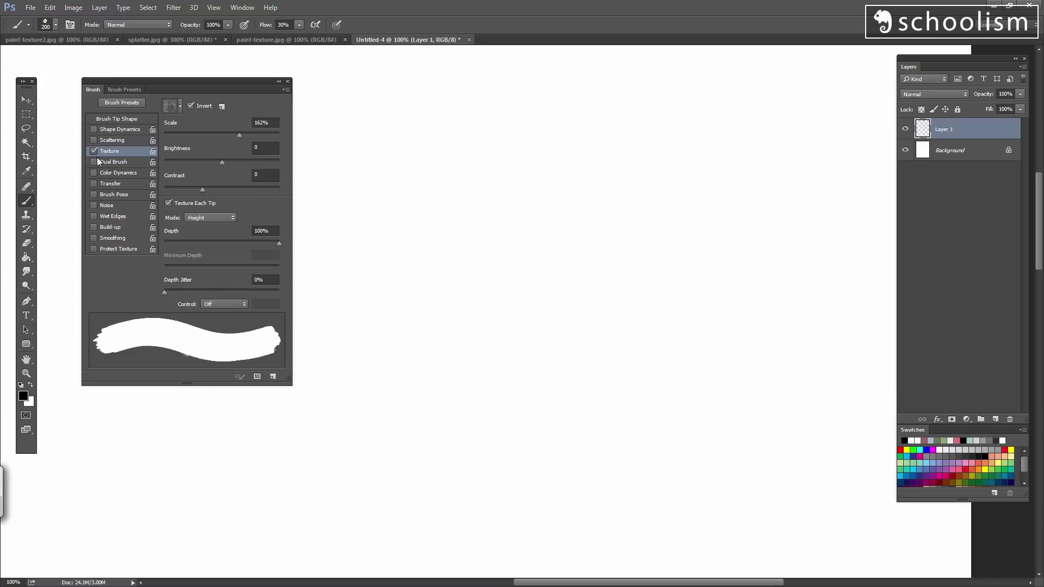
{"action": "left_click", "coordinate": [288, 39]}
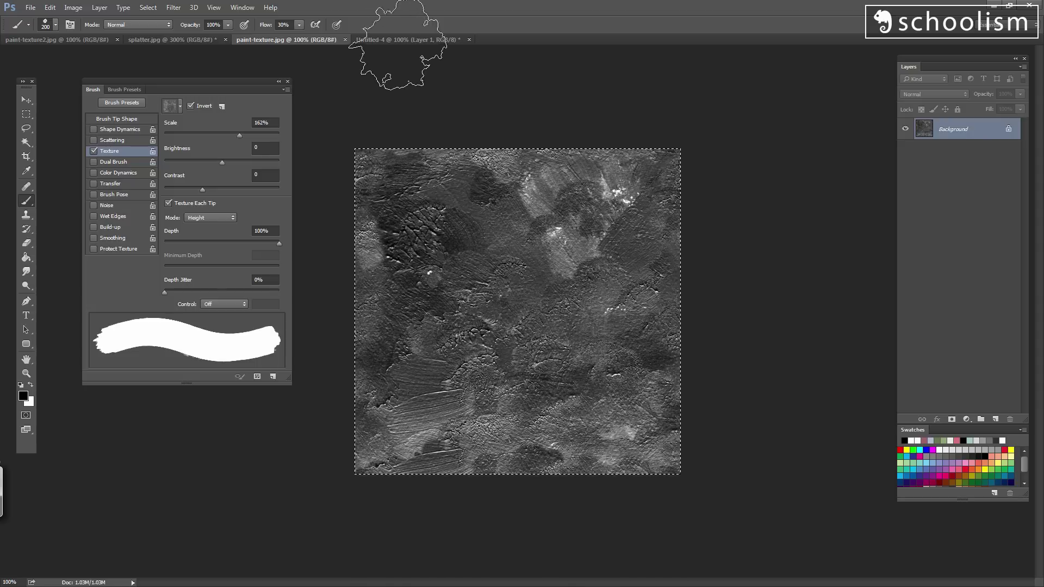
{"action": "left_click", "coordinate": [400, 41]}
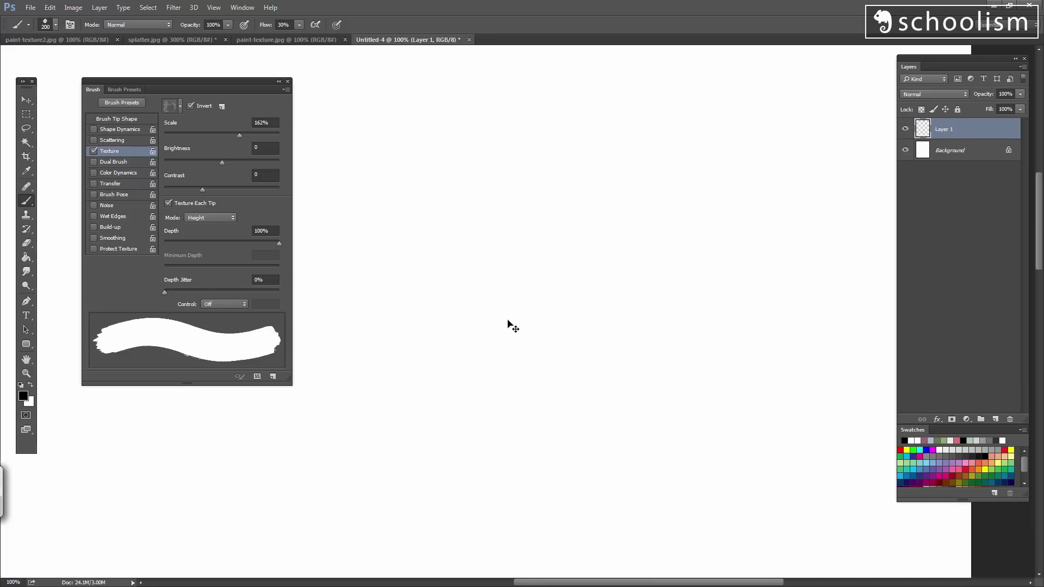
{"action": "left_click_drag", "start_coordinate": [498, 321], "coordinate": [541, 305]}
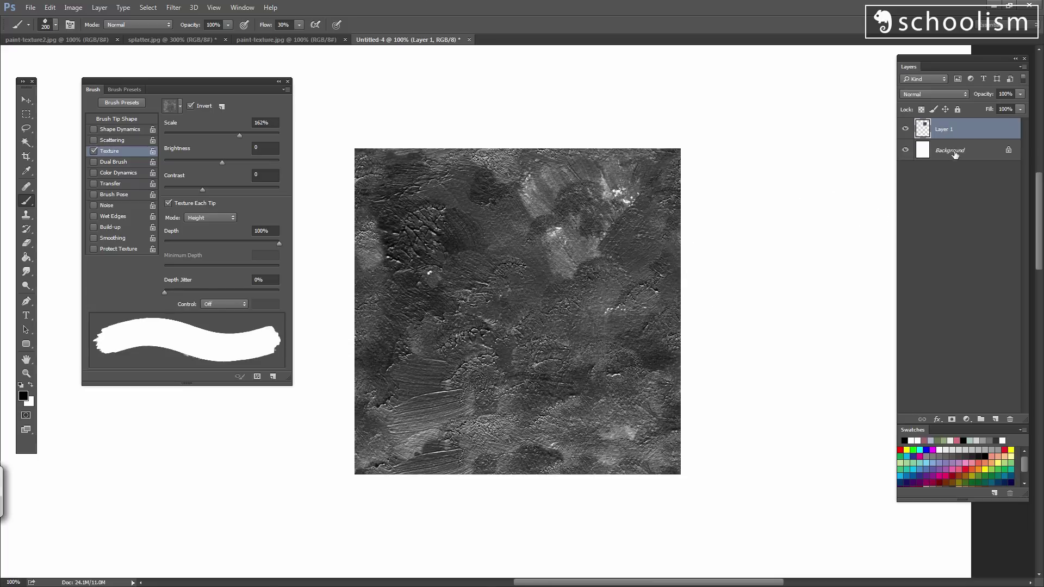
- Duplicate the pasted texture edge to edge beside the original to check its tiling, and delete both copies
{"action": "left_click_drag", "start_coordinate": [968, 135], "coordinate": [996, 420]}
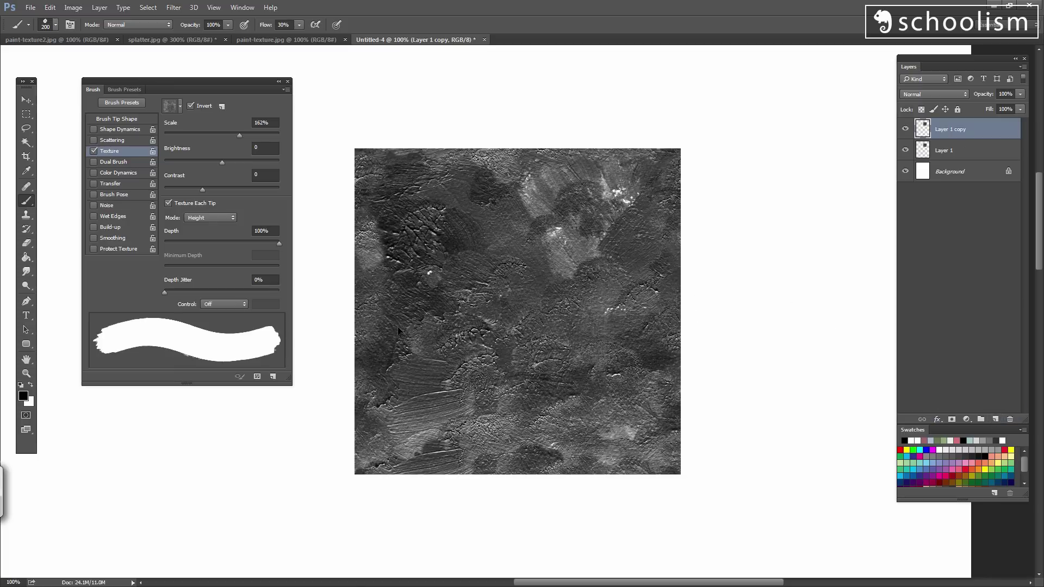
{"action": "mouse_move", "coordinate": [398, 330]}
{"action": "left_mouse_down"}
{"action": "mouse_move", "coordinate": [707, 326]}
{"action": "mouse_move", "coordinate": [724, 337]}
{"action": "mouse_move", "coordinate": [714, 345]}
{"action": "left_mouse_up"}
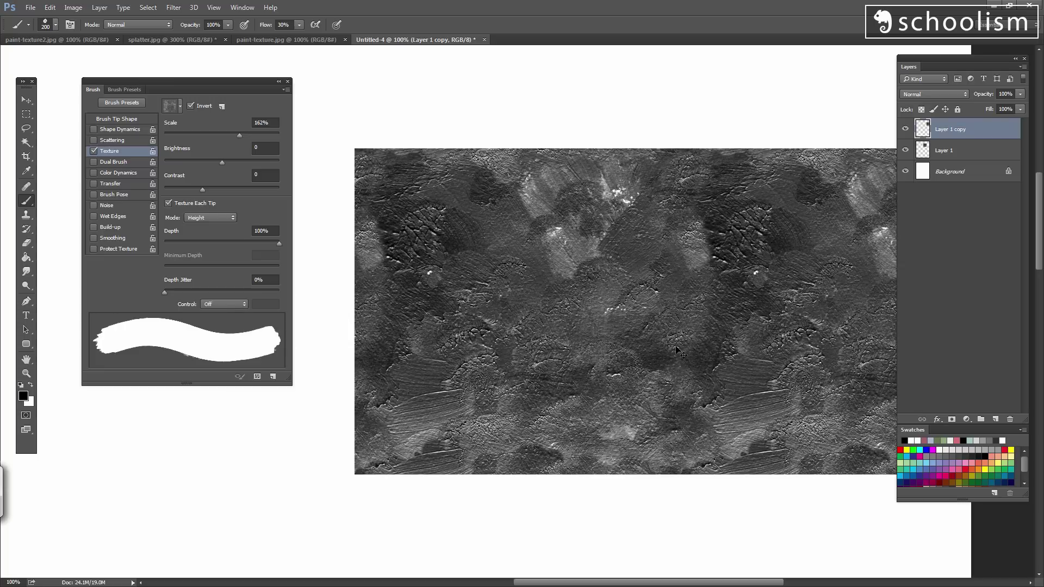
{"action": "key", "text": "Delete"}
{"action": "key", "text": "Delete"}
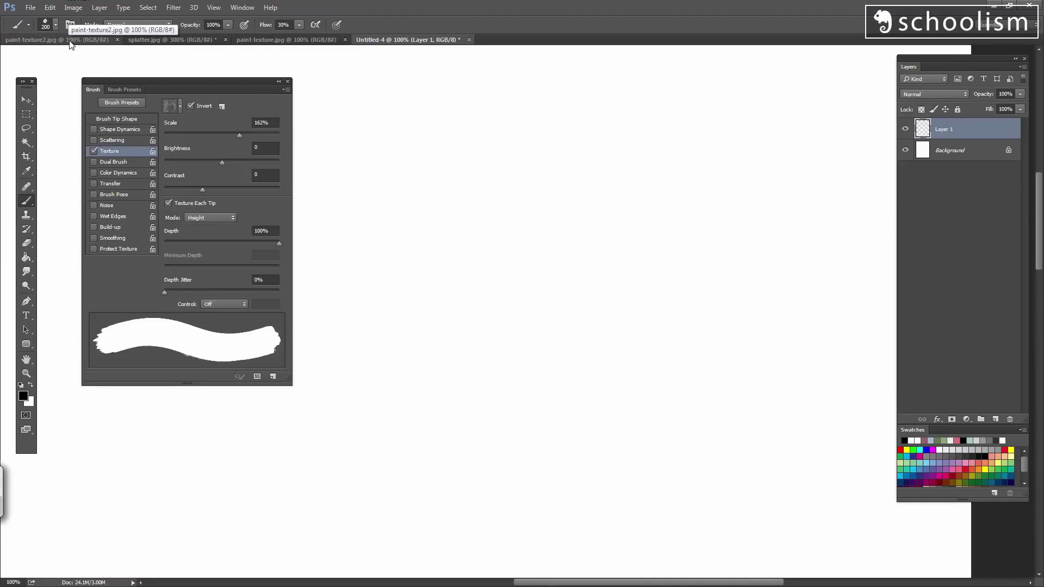
- In paint-texture2.jpg, remove all colour with a Hue/Saturation adjustment, setting Saturation to -100
{"action": "left_click", "coordinate": [69, 41]}
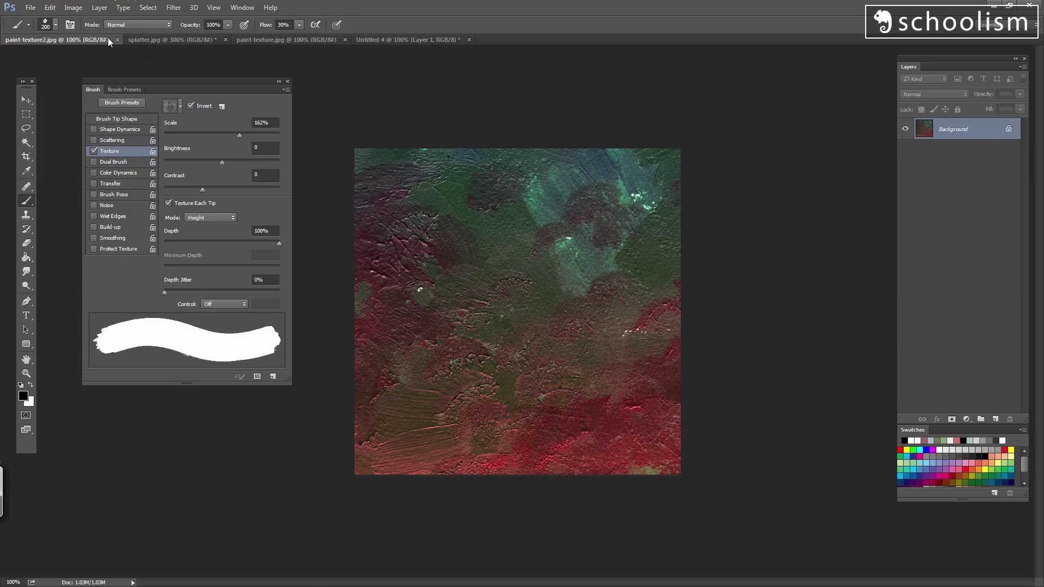
{"action": "left_click", "coordinate": [74, 9]}
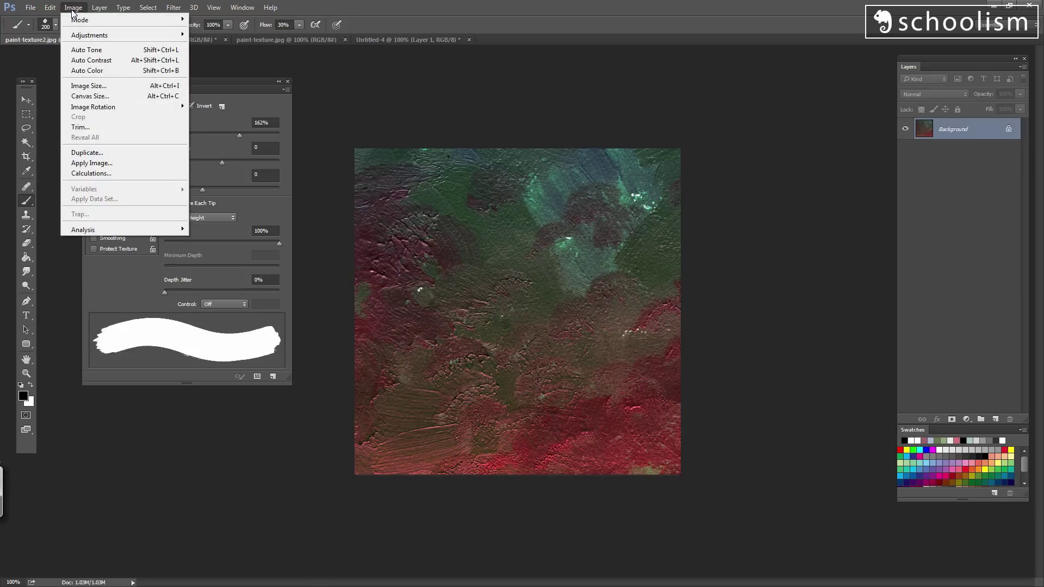
{"action": "mouse_move", "coordinate": [107, 36]}
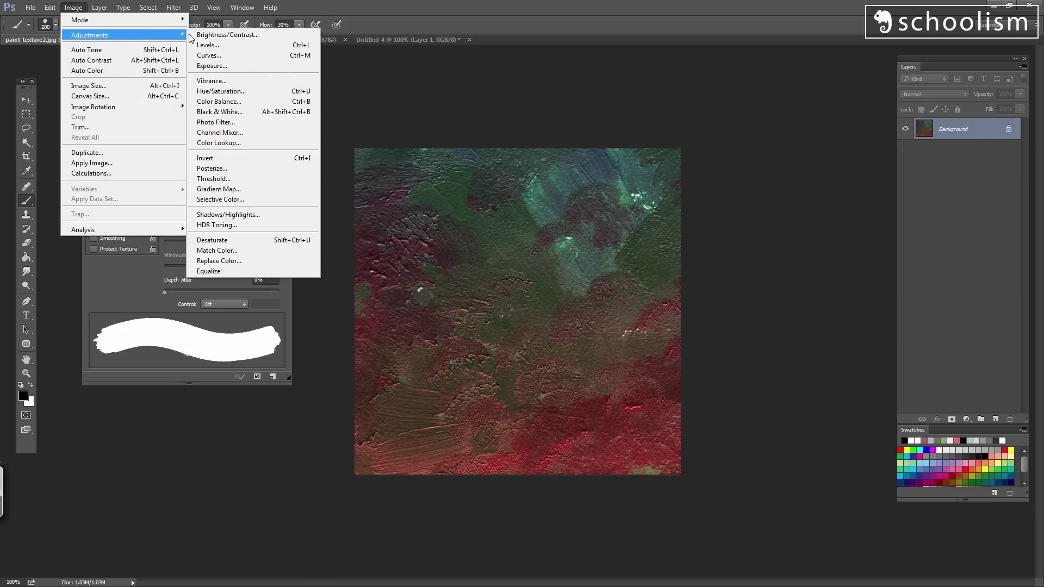
{"action": "left_click", "coordinate": [286, 92]}
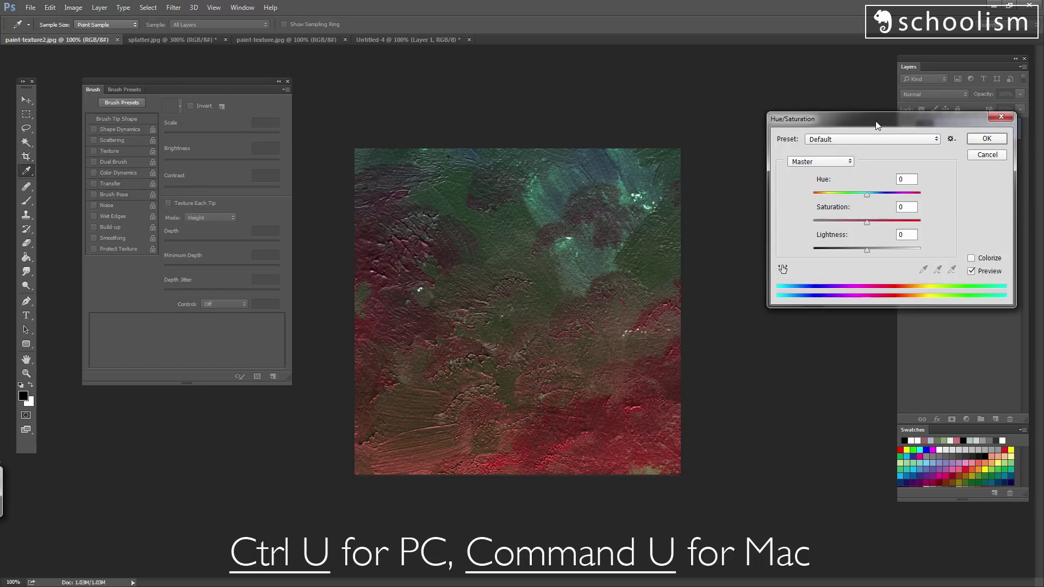
{"action": "left_click_drag", "start_coordinate": [877, 125], "coordinate": [684, 75]}
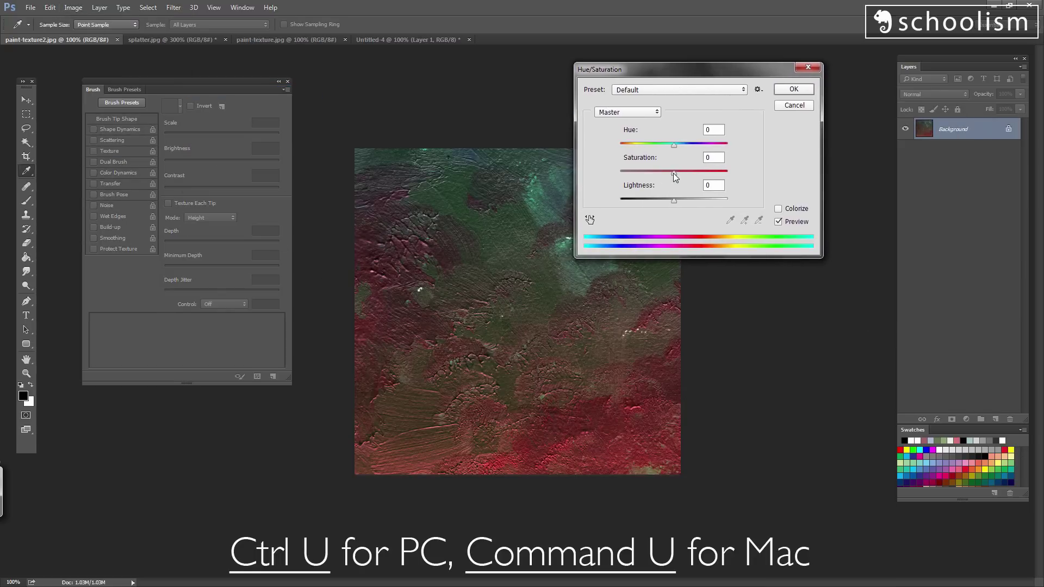
{"action": "left_click_drag", "start_coordinate": [673, 173], "coordinate": [613, 171]}
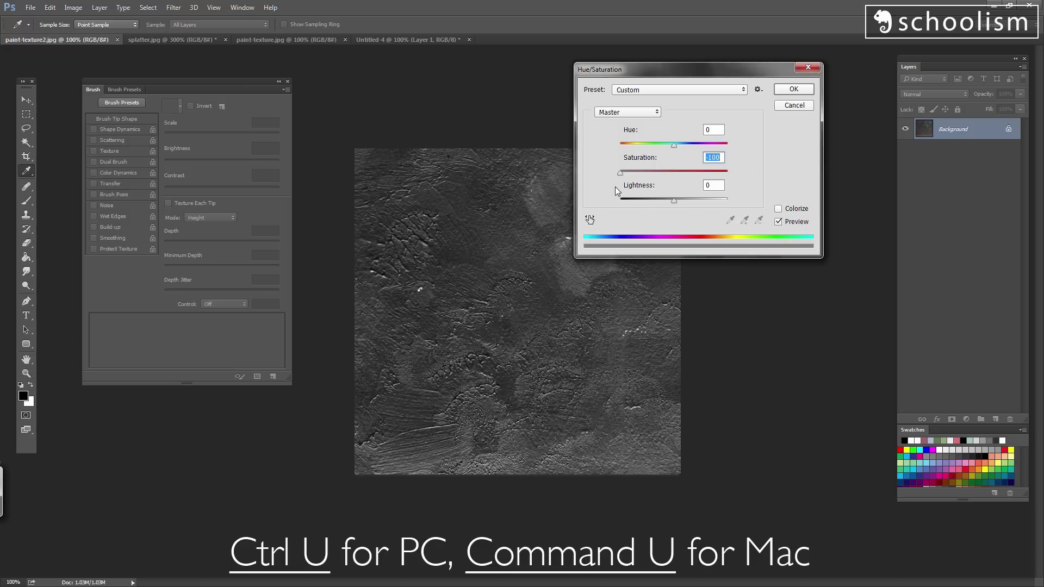
{"action": "left_click", "coordinate": [794, 89]}
{"action": "key", "text": "b"}
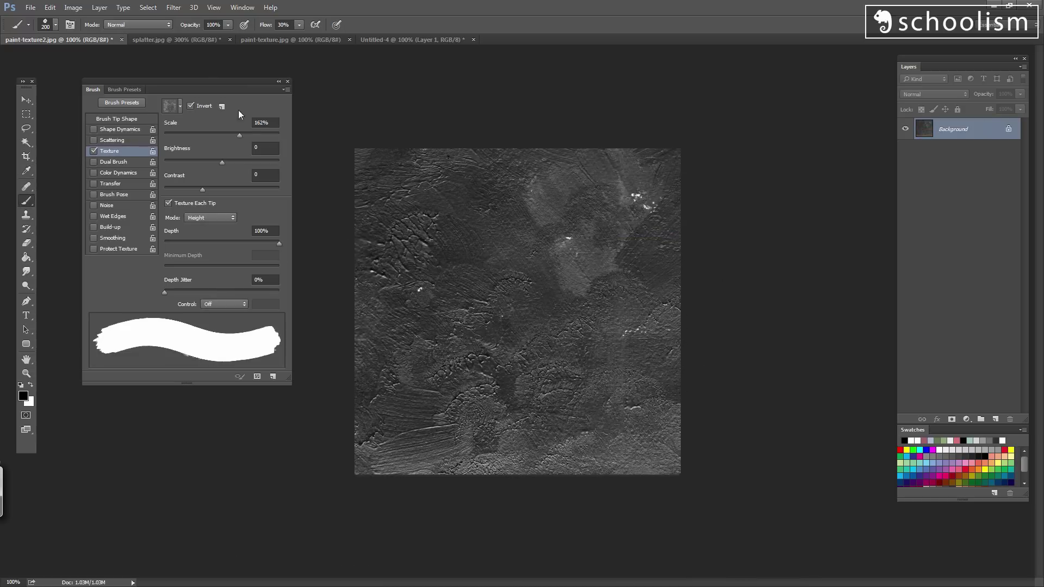
- Increase the grey texture's contrast with Levels, setting the black input level to 12 and the white input level to 161
{"action": "left_click", "coordinate": [76, 12]}
{"action": "mouse_move", "coordinate": [117, 35]}
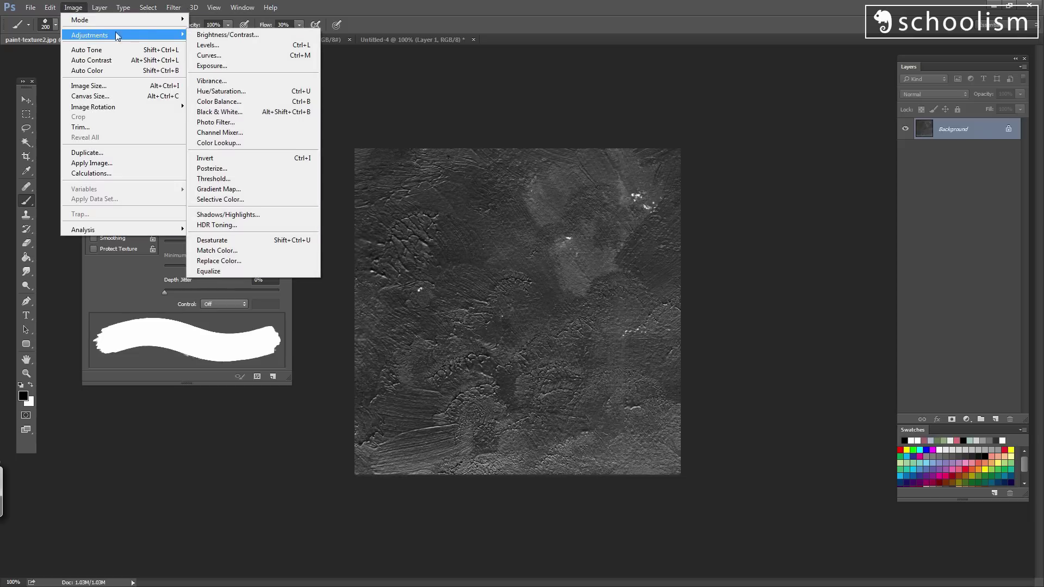
{"action": "left_click", "coordinate": [237, 44]}
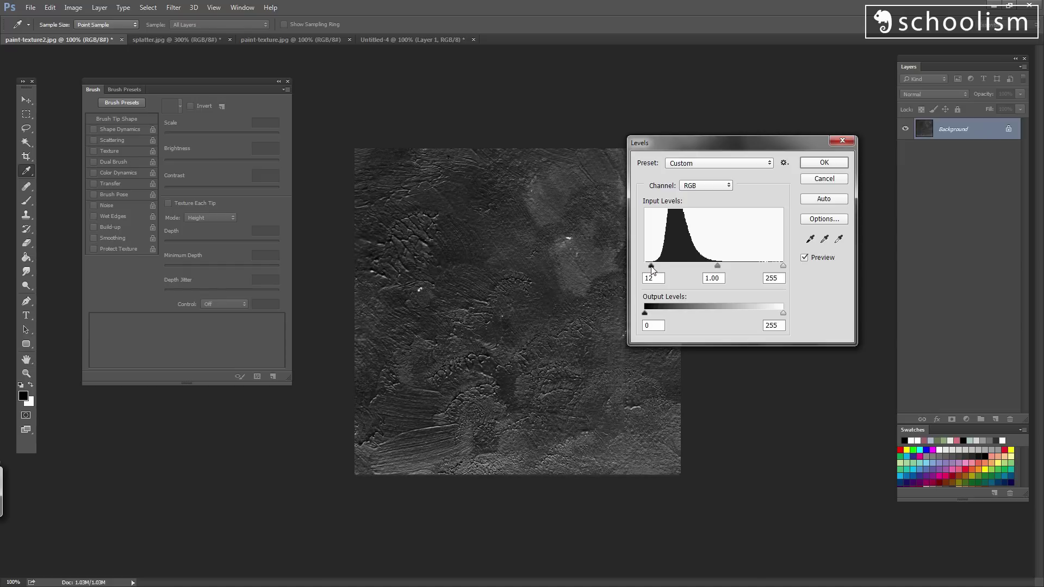
{"action": "left_click", "coordinate": [652, 266]}
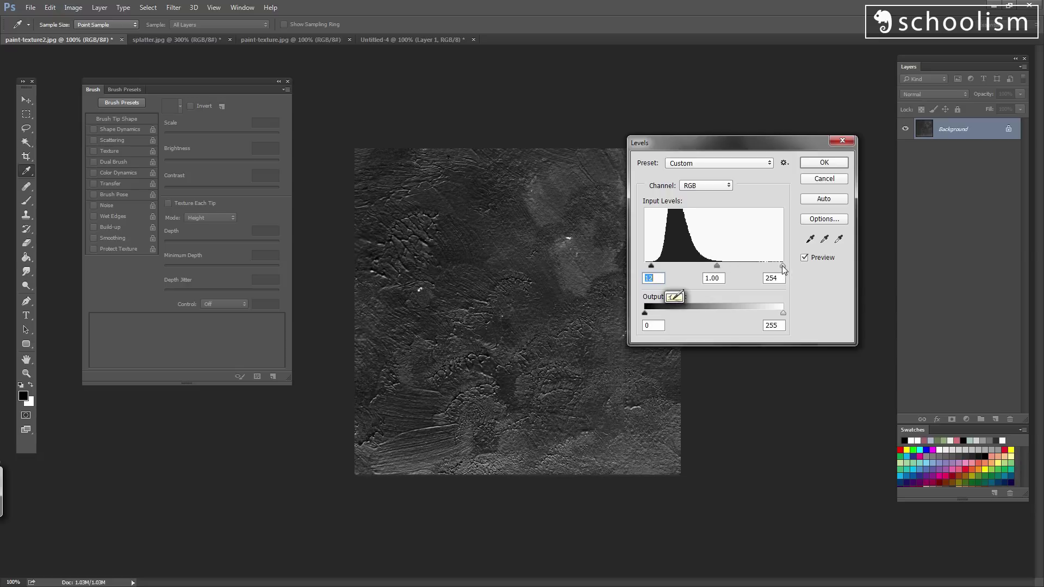
{"action": "left_click_drag", "start_coordinate": [784, 269], "coordinate": [740, 267]}
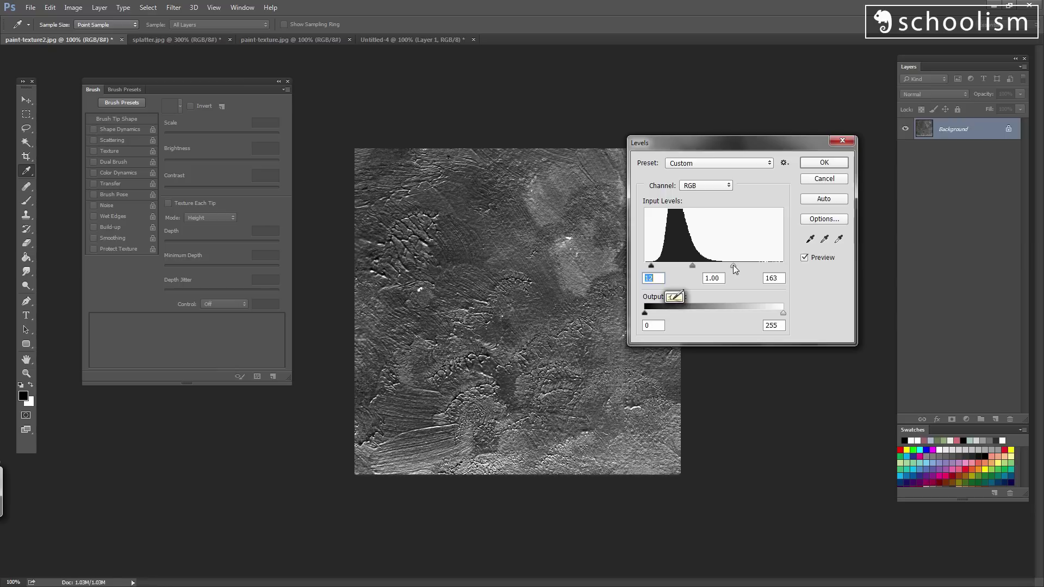
{"action": "left_click", "coordinate": [733, 267]}
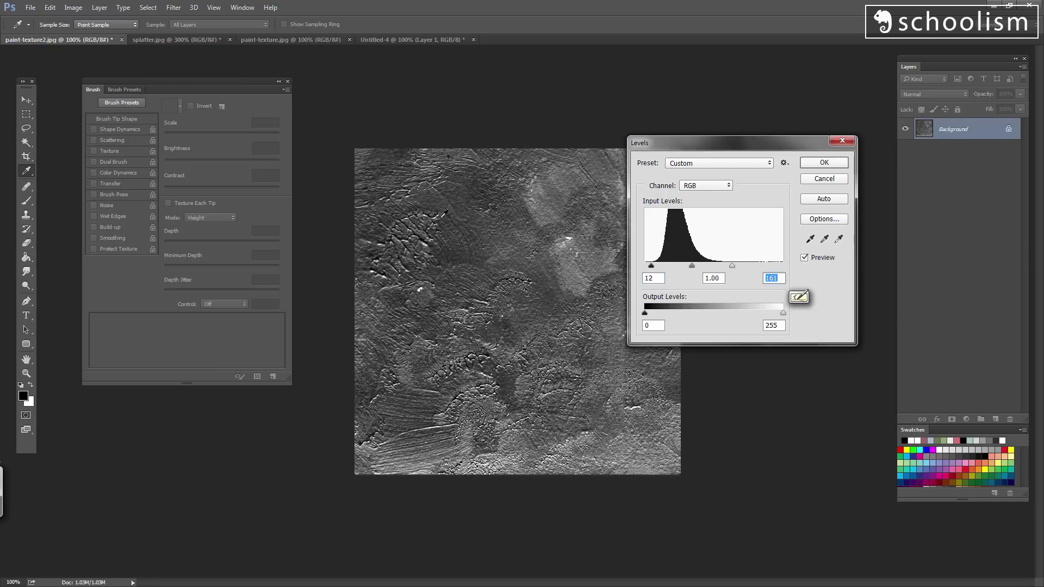
{"action": "left_click", "coordinate": [816, 163]}
{"action": "key", "text": "b"}
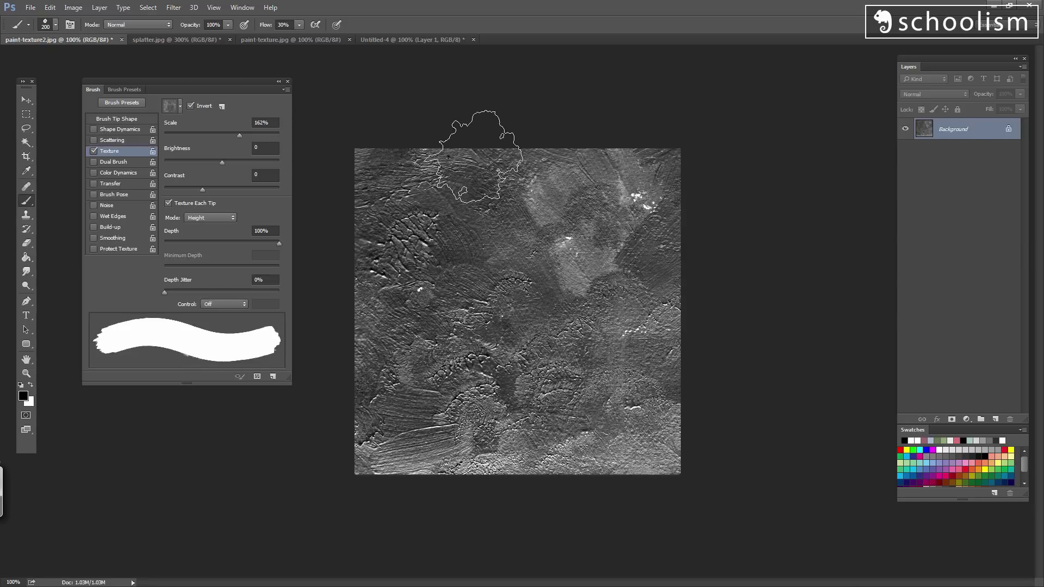
- Apply the Offset filter to the texture with horizontal -333, vertical +259 and Wrap Around, bringing the edge seams into the image
{"action": "left_click", "coordinate": [178, 10]}
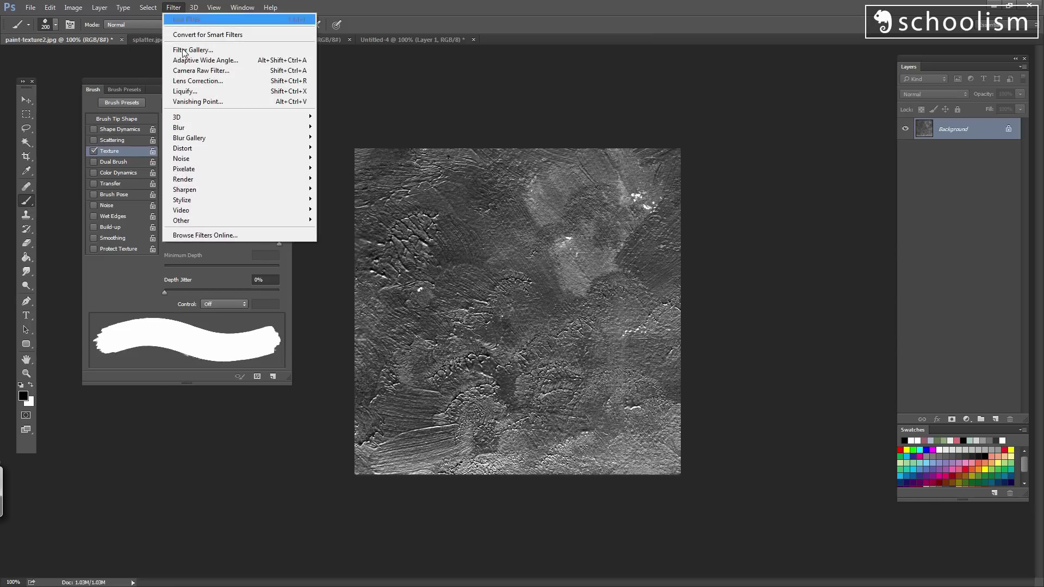
{"action": "mouse_move", "coordinate": [260, 219]}
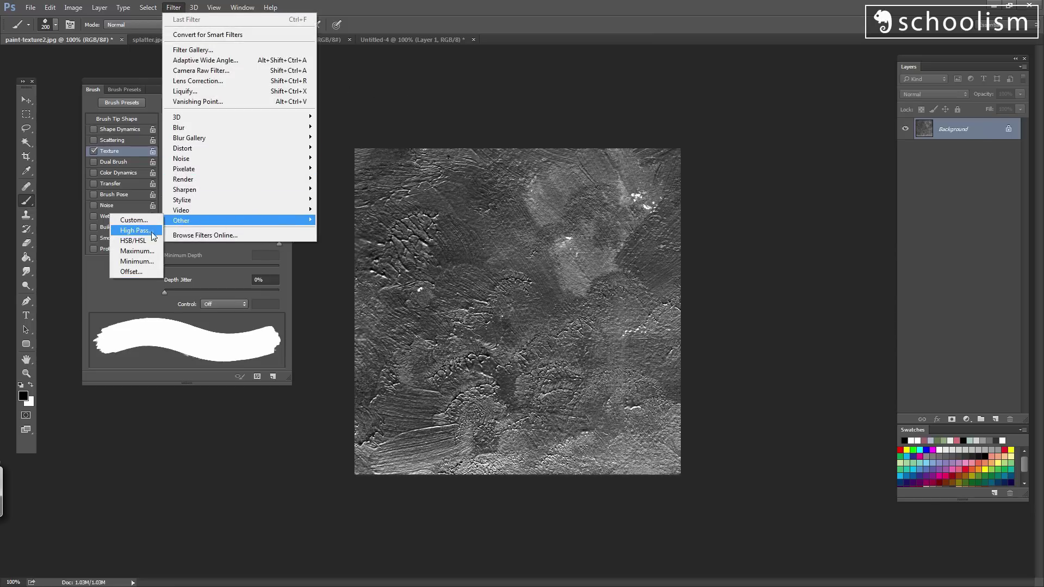
{"action": "left_click", "coordinate": [130, 272]}
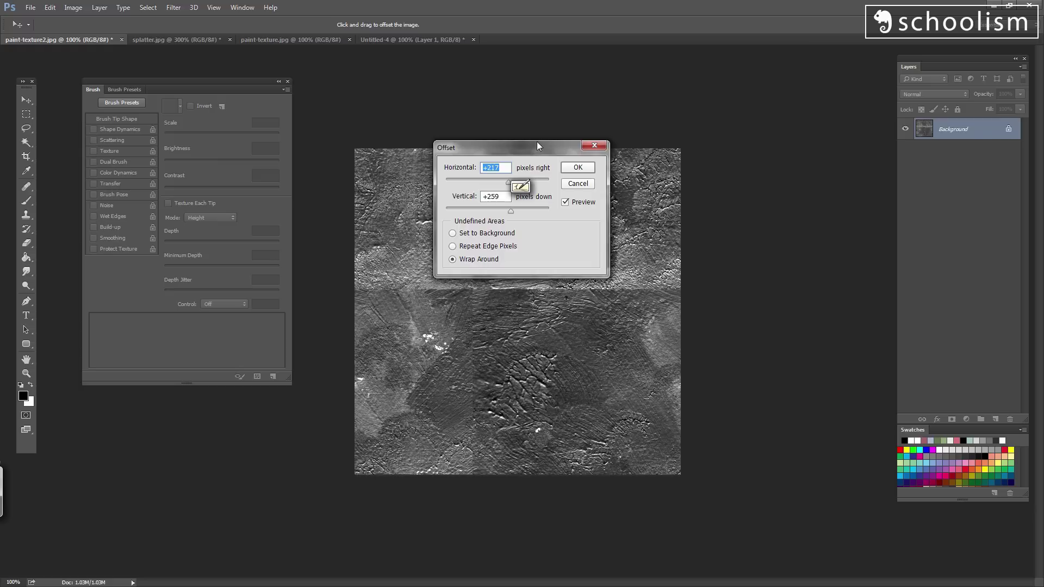
{"action": "left_click_drag", "start_coordinate": [537, 146], "coordinate": [771, 114]}
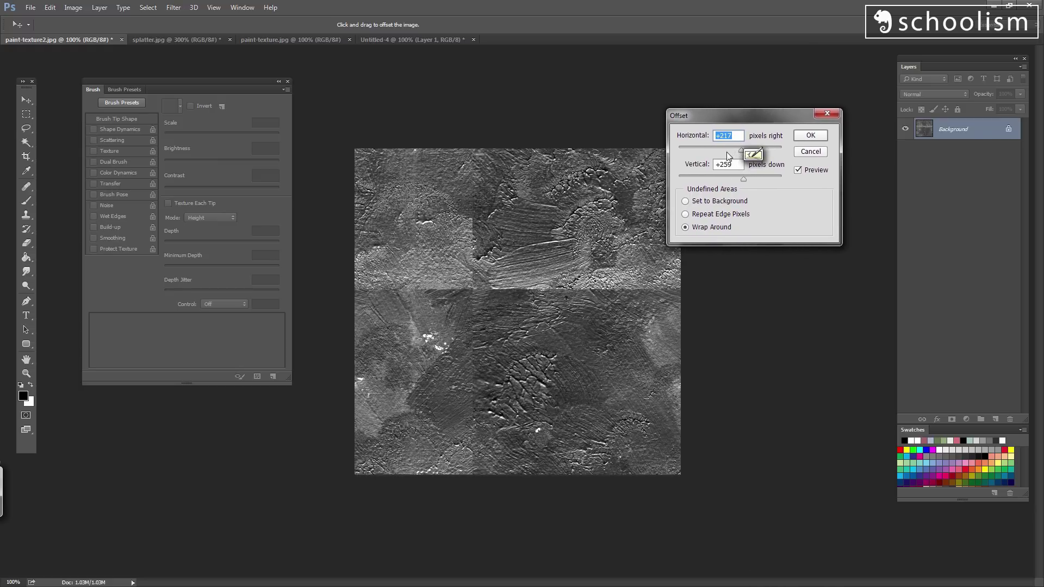
{"action": "left_click_drag", "start_coordinate": [741, 151], "coordinate": [713, 151]}
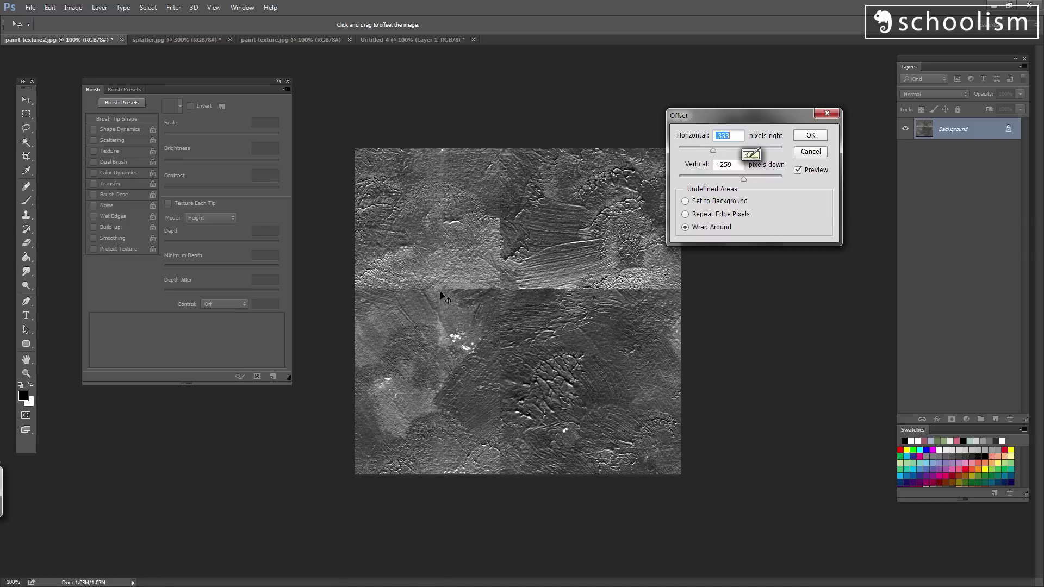
{"action": "left_click", "coordinate": [811, 135]}
{"action": "key", "text": "b"}
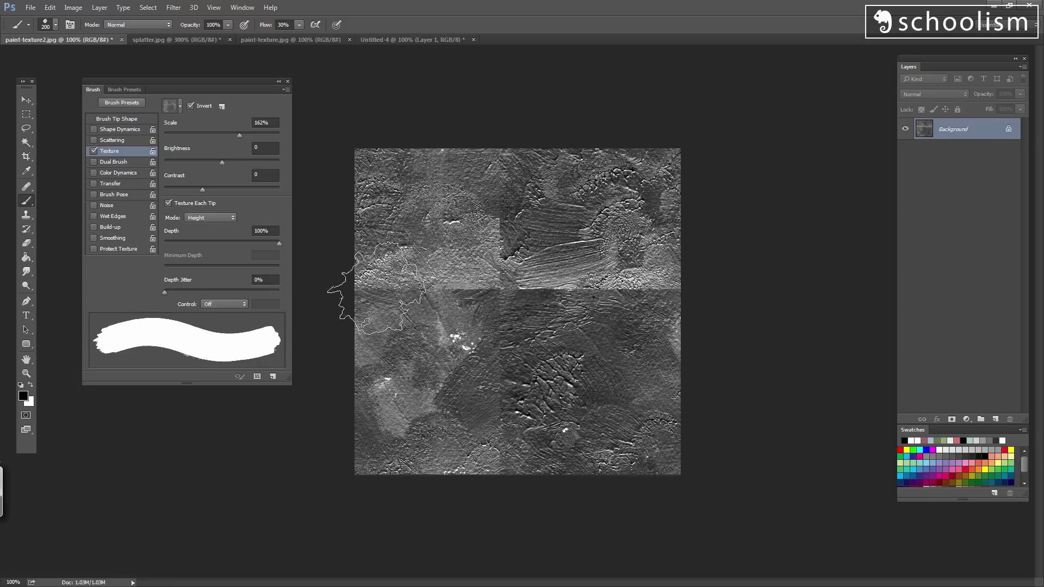
- Switch to the Clone Stamp tool and check its tip size and hardness in the brush options
{"action": "left_click", "coordinate": [29, 217]}
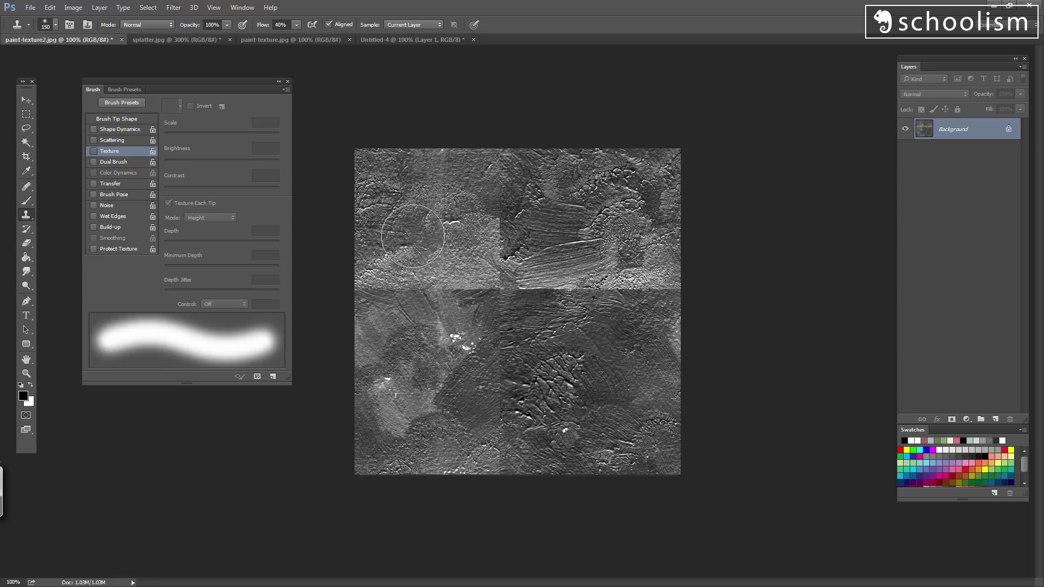
{"action": "left_click", "coordinate": [55, 24]}
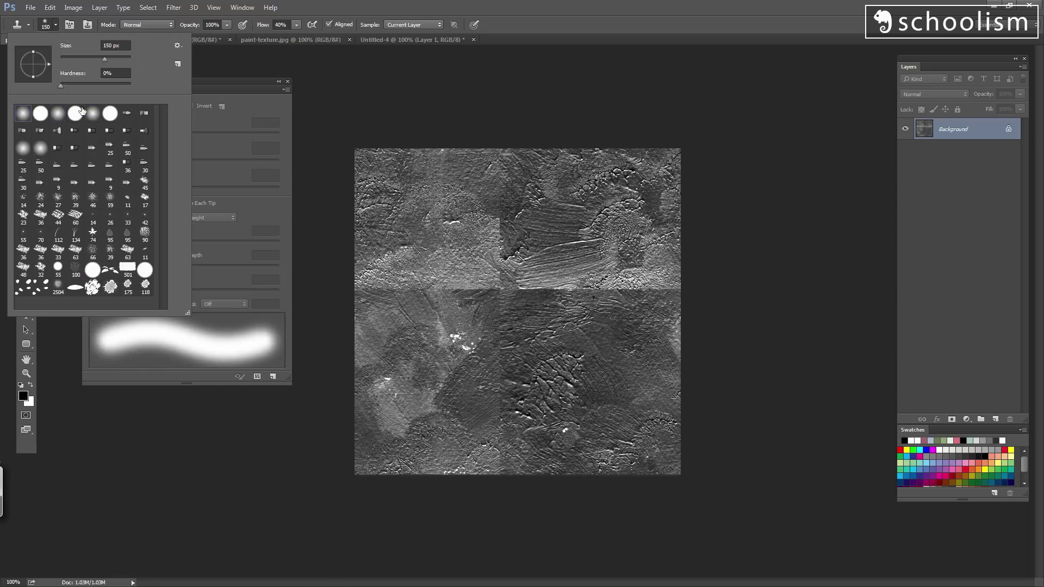
{"action": "key", "text": "Return"}
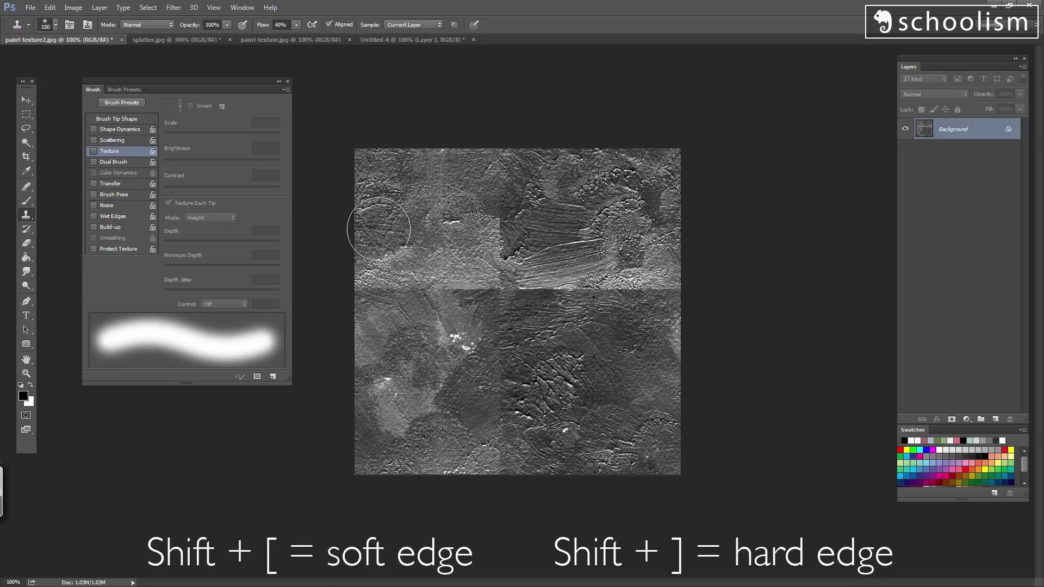
- Try a hard edge on the Clone Stamp tip and return it to fully soft
{"action": "key", "text": "shift+bracketright"}
{"action": "key", "text": "shift+bracketright"}
{"action": "key", "text": "shift+bracketright"}
{"action": "key", "text": "shift+bracketright"}
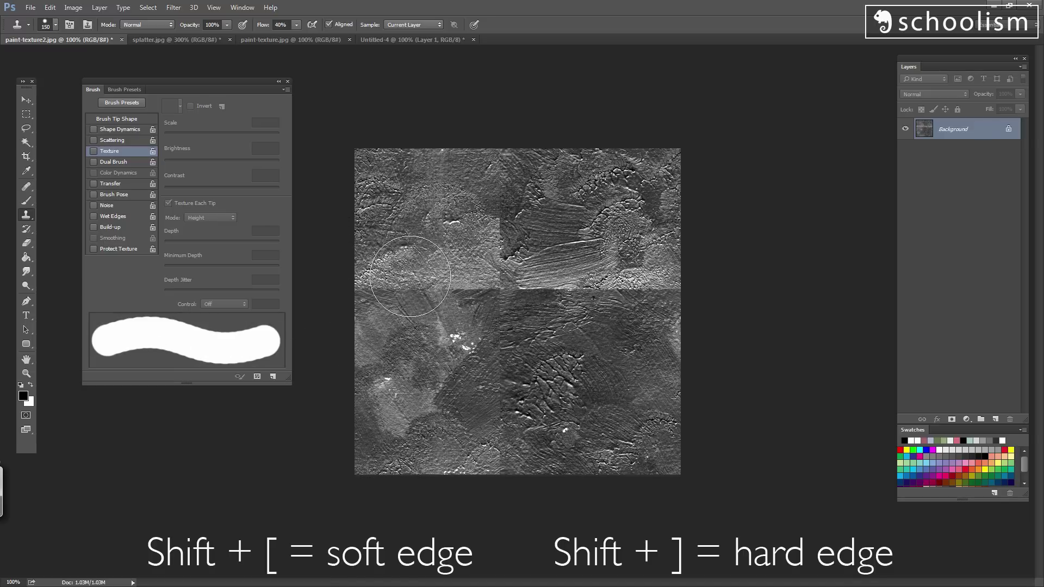
{"action": "key", "text": "shift+bracketleft"}
{"action": "key", "text": "shift+bracketleft"}
{"action": "key", "text": "shift+bracketleft"}
{"action": "key", "text": "shift+bracketleft"}
{"action": "key", "text": "shift+bracketleft"}
{"action": "key", "text": "shift+bracketleft"}
{"action": "key", "text": "shift+bracketleft"}
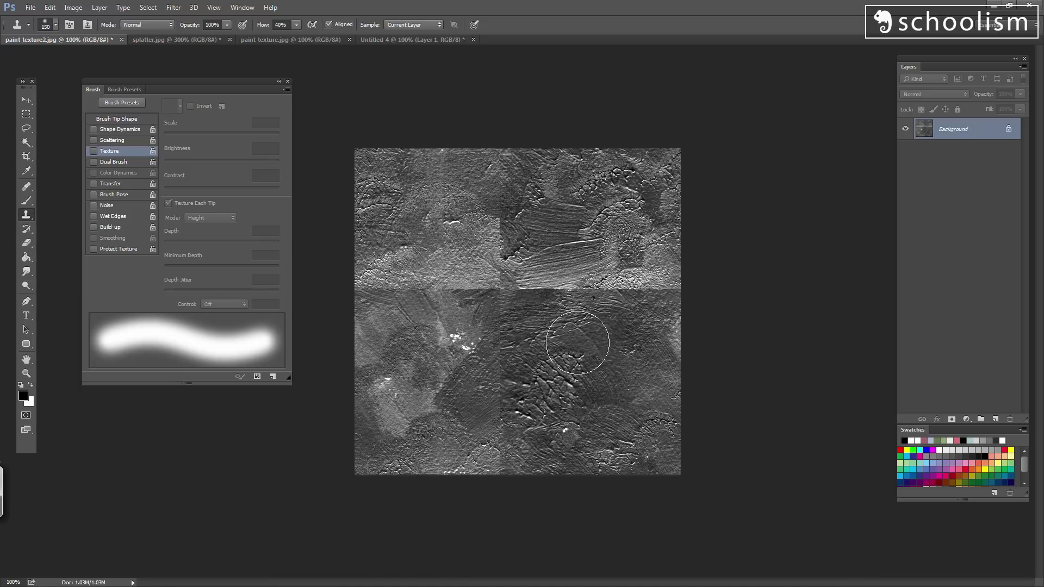
- Sample the cracked paint patch in the lower half, undo a first test stamp, and clone the patch over the vertical seam just below the horizontal one
{"action": "key", "text": "alt"}
{"action": "key", "text": "alt"}
{"action": "left_click", "coordinate": [590, 355], "text": "alt"}
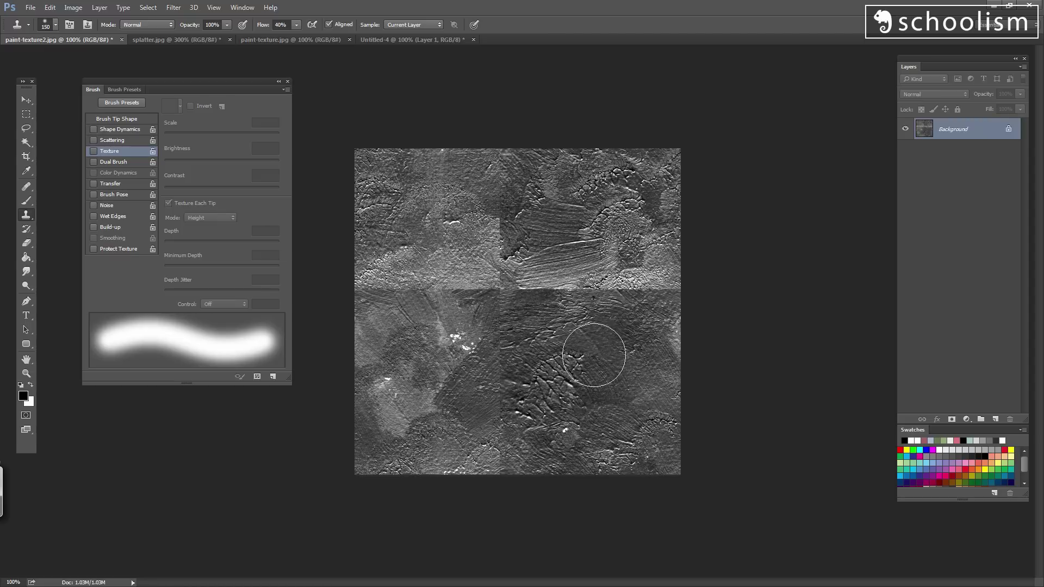
{"action": "key", "text": "alt"}
{"action": "key", "text": "alt"}
{"action": "key", "text": "alt"}
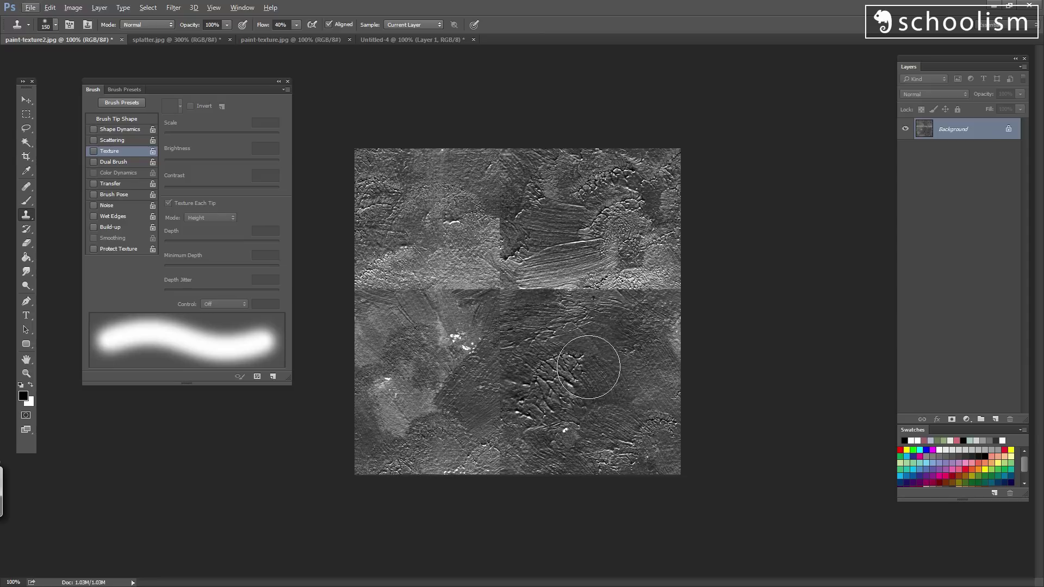
{"action": "key", "text": "alt"}
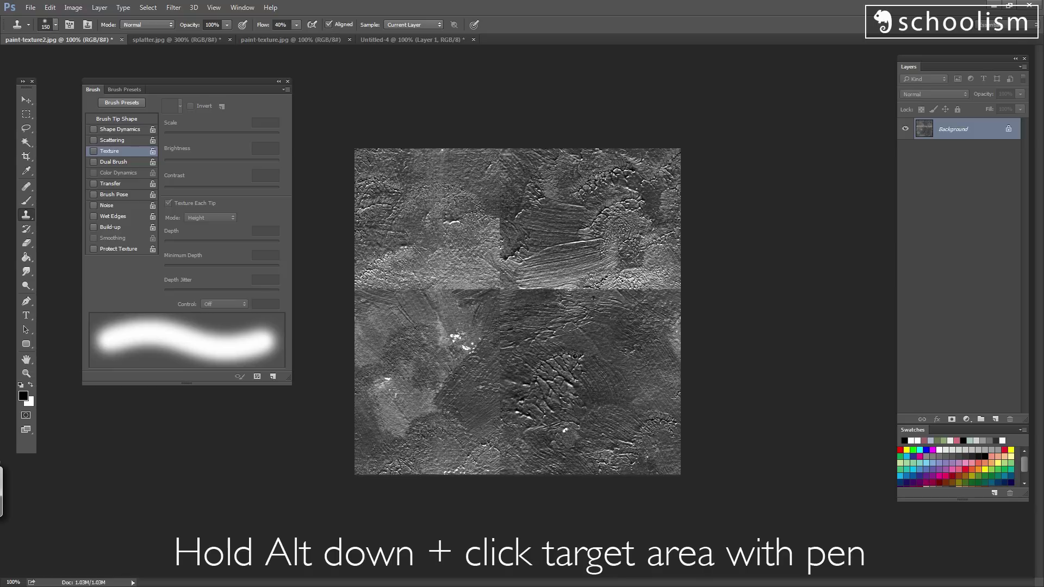
{"action": "left_click", "coordinate": [575, 356], "text": "alt"}
{"action": "mouse_move", "coordinate": [501, 326]}
{"action": "left_mouse_down"}
{"action": "mouse_move", "coordinate": [498, 350]}
{"action": "mouse_move", "coordinate": [495, 316]}
{"action": "mouse_move", "coordinate": [520, 334]}
{"action": "mouse_move", "coordinate": [501, 331]}
{"action": "mouse_move", "coordinate": [489, 310]}
{"action": "mouse_move", "coordinate": [504, 320]}
{"action": "left_mouse_up"}
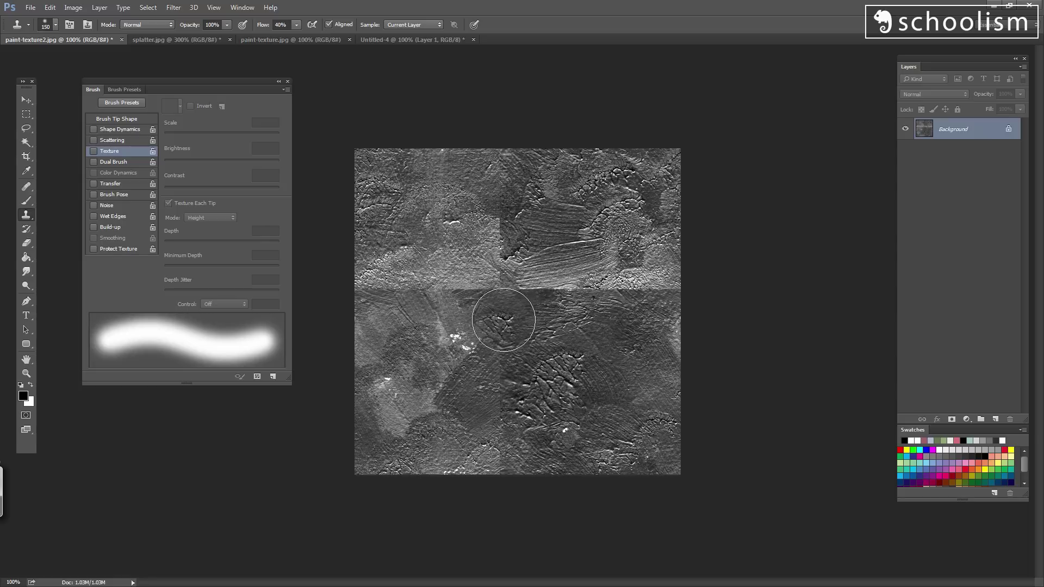
{"action": "key", "text": "ctrl+z"}
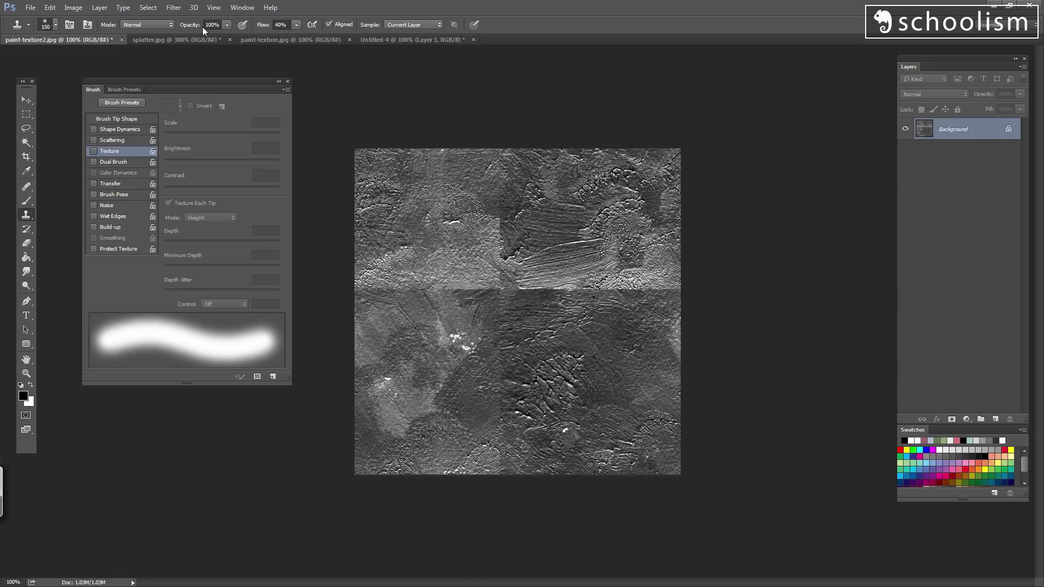
{"action": "mouse_move", "coordinate": [501, 316]}
{"action": "left_mouse_down"}
{"action": "mouse_move", "coordinate": [502, 380]}
{"action": "mouse_move", "coordinate": [502, 366]}
{"action": "mouse_move", "coordinate": [566, 311]}
{"action": "mouse_move", "coordinate": [628, 334]}
{"action": "mouse_move", "coordinate": [626, 380]}
{"action": "mouse_move", "coordinate": [657, 426]}
{"action": "mouse_move", "coordinate": [612, 393]}
{"action": "left_mouse_up"}
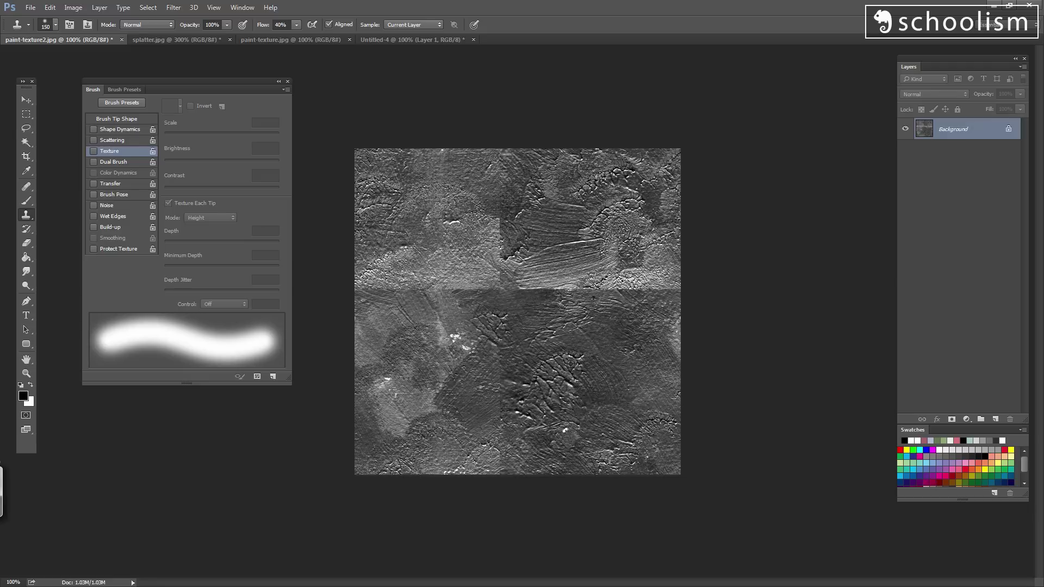
- Clone samples of the lighter paint in the lower-left area over the left half of the horizontal seam up to the seam crossing
{"action": "left_click", "coordinate": [425, 352], "text": "alt"}
{"action": "mouse_move", "coordinate": [408, 283]}
{"action": "left_mouse_down"}
{"action": "mouse_move", "coordinate": [441, 336]}
{"action": "mouse_move", "coordinate": [446, 424]}
{"action": "mouse_move", "coordinate": [465, 293]}
{"action": "mouse_move", "coordinate": [419, 362]}
{"action": "mouse_move", "coordinate": [424, 398]}
{"action": "mouse_move", "coordinate": [434, 387]}
{"action": "left_mouse_up"}
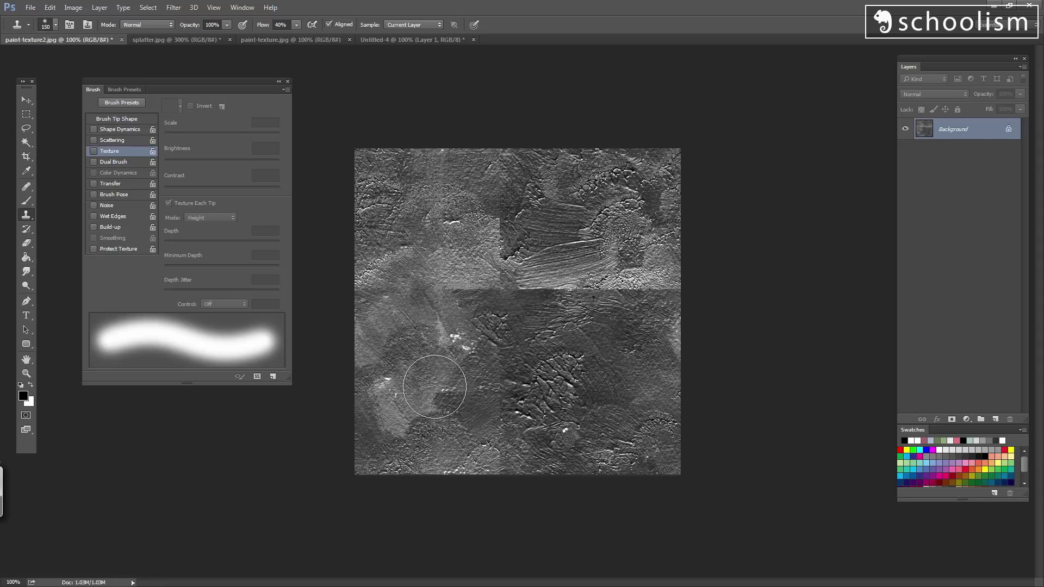
{"action": "mouse_move", "coordinate": [435, 387]}
{"action": "left_mouse_down"}
{"action": "mouse_move", "coordinate": [440, 348]}
{"action": "mouse_move", "coordinate": [421, 383]}
{"action": "left_mouse_up"}
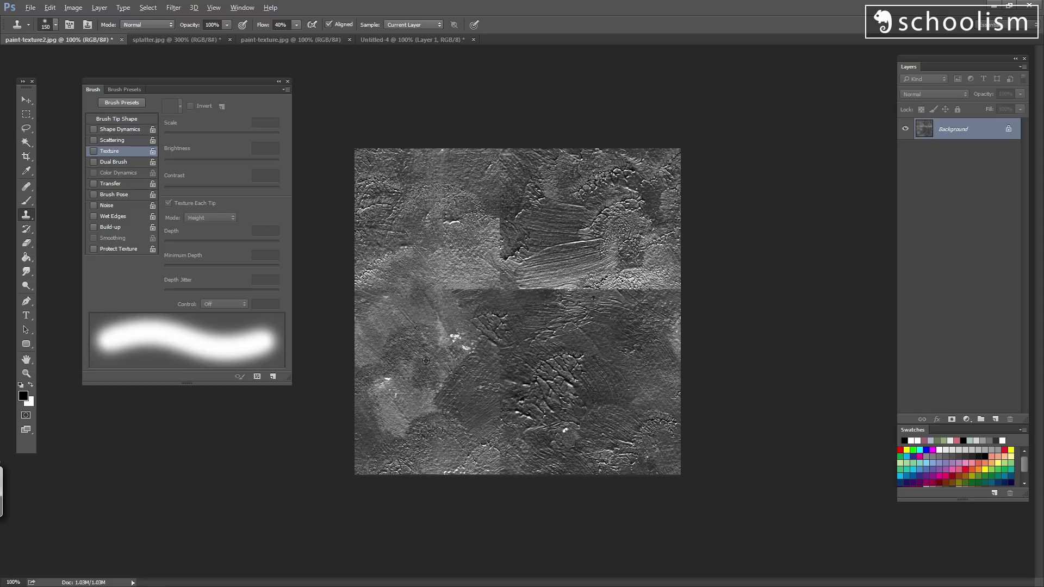
{"action": "mouse_move", "coordinate": [457, 262]}
{"action": "left_mouse_down"}
{"action": "mouse_move", "coordinate": [453, 286]}
{"action": "mouse_move", "coordinate": [479, 278]}
{"action": "mouse_move", "coordinate": [456, 318]}
{"action": "mouse_move", "coordinate": [428, 310]}
{"action": "mouse_move", "coordinate": [412, 269]}
{"action": "mouse_move", "coordinate": [468, 281]}
{"action": "mouse_move", "coordinate": [462, 297]}
{"action": "mouse_move", "coordinate": [460, 270]}
{"action": "mouse_move", "coordinate": [434, 275]}
{"action": "mouse_move", "coordinate": [422, 293]}
{"action": "mouse_move", "coordinate": [407, 290]}
{"action": "mouse_move", "coordinate": [428, 272]}
{"action": "mouse_move", "coordinate": [423, 291]}
{"action": "mouse_move", "coordinate": [413, 275]}
{"action": "mouse_move", "coordinate": [429, 283]}
{"action": "mouse_move", "coordinate": [460, 229]}
{"action": "mouse_move", "coordinate": [432, 270]}
{"action": "left_mouse_up"}
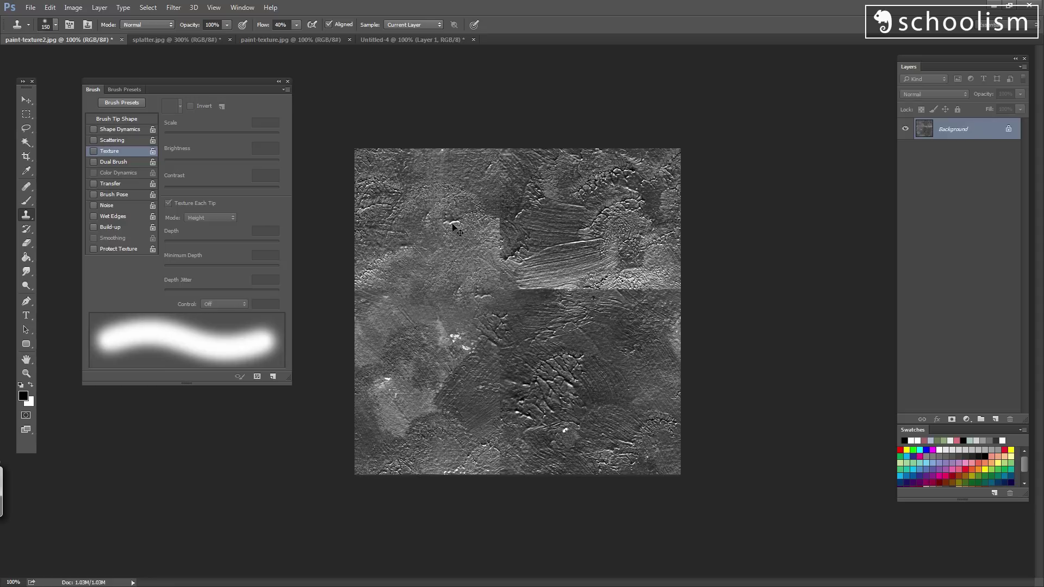
{"action": "left_click", "coordinate": [408, 394], "text": "alt"}
{"action": "left_click_drag", "start_coordinate": [466, 292], "coordinate": [475, 298]}
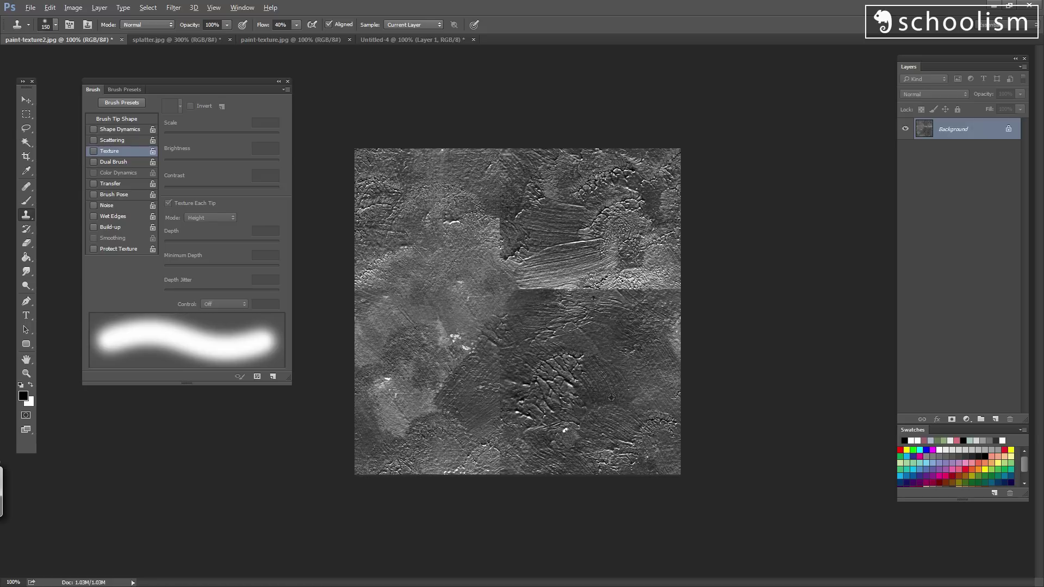
- Sample the paint in the upper-right area and clone it over the vertical seam in the texture's upper half
{"action": "left_click", "coordinate": [588, 198], "text": "alt"}
{"action": "mouse_move", "coordinate": [528, 263]}
{"action": "left_mouse_down"}
{"action": "mouse_move", "coordinate": [506, 222]}
{"action": "mouse_move", "coordinate": [504, 234]}
{"action": "mouse_move", "coordinate": [513, 198]}
{"action": "mouse_move", "coordinate": [503, 197]}
{"action": "mouse_move", "coordinate": [488, 272]}
{"action": "mouse_move", "coordinate": [506, 276]}
{"action": "left_mouse_up"}
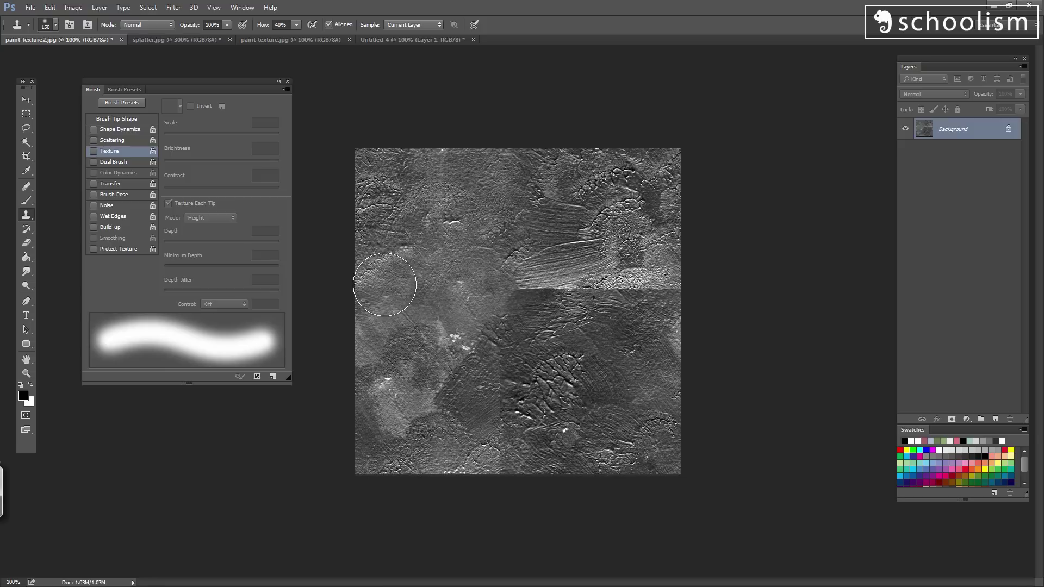
- Sample paint from the upper half and clone it over the seam crossing and the hard edge just below it
{"action": "left_click", "coordinate": [571, 299]}
{"action": "left_click", "coordinate": [584, 237], "text": "alt"}
{"action": "mouse_move", "coordinate": [535, 287]}
{"action": "left_mouse_down"}
{"action": "mouse_move", "coordinate": [477, 328]}
{"action": "mouse_move", "coordinate": [403, 346]}
{"action": "mouse_move", "coordinate": [477, 255]}
{"action": "mouse_move", "coordinate": [497, 357]}
{"action": "mouse_move", "coordinate": [497, 335]}
{"action": "mouse_move", "coordinate": [532, 361]}
{"action": "left_mouse_up"}
{"action": "left_click", "coordinate": [508, 239], "text": "alt"}
{"action": "mouse_move", "coordinate": [533, 283]}
{"action": "left_mouse_down"}
{"action": "mouse_move", "coordinate": [558, 286]}
{"action": "mouse_move", "coordinate": [531, 303]}
{"action": "left_mouse_up"}
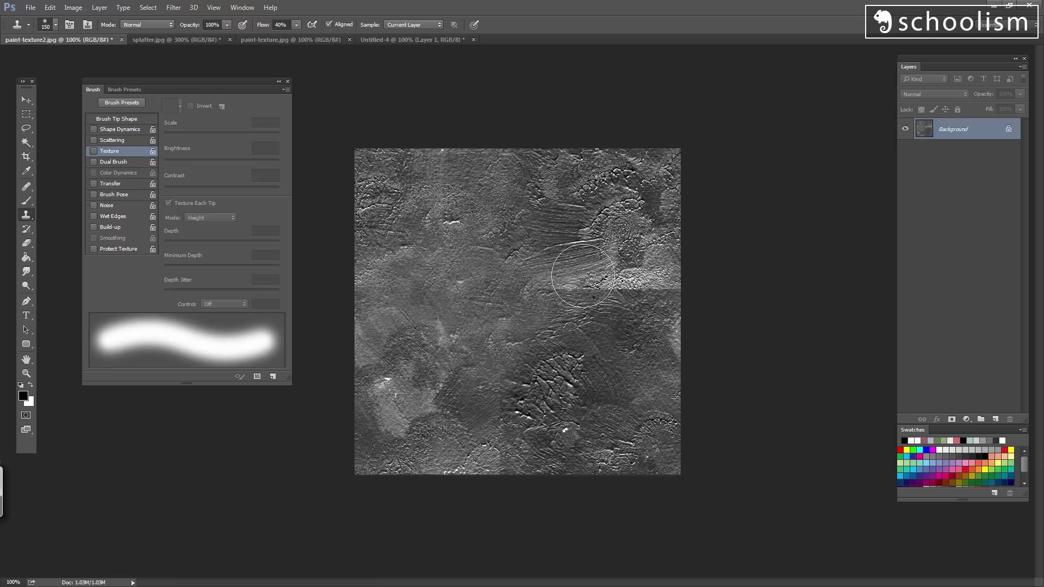
- Clone paint over the right half of the horizontal seam, undoing the first stroke and painting it again
{"action": "mouse_move", "coordinate": [583, 276]}
{"action": "left_mouse_down"}
{"action": "mouse_move", "coordinate": [614, 303]}
{"action": "mouse_move", "coordinate": [564, 289]}
{"action": "mouse_move", "coordinate": [575, 313]}
{"action": "mouse_move", "coordinate": [644, 308]}
{"action": "left_mouse_up"}
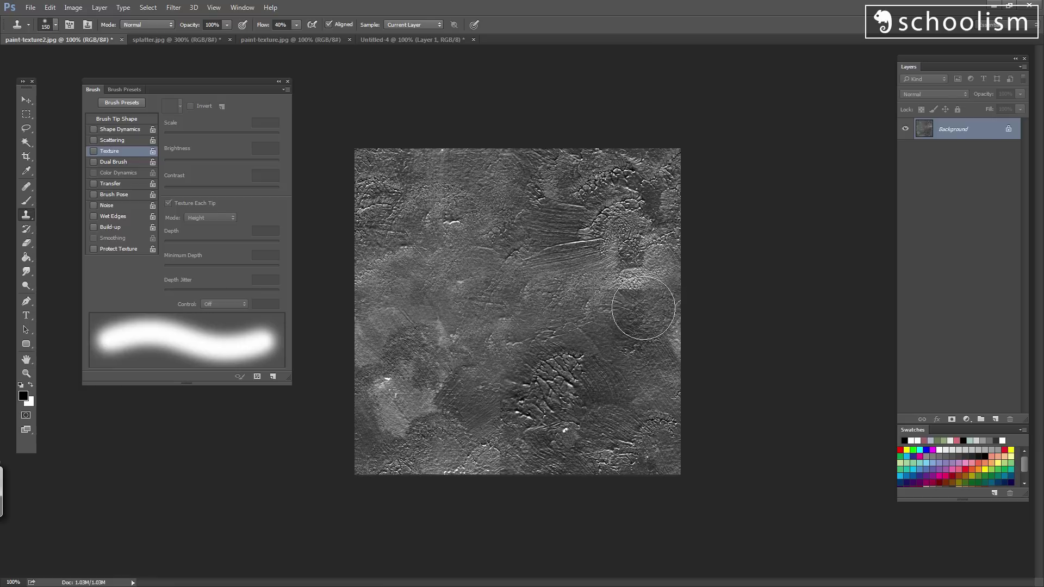
{"action": "key", "text": "ctrl+z"}
{"action": "mouse_move", "coordinate": [587, 269]}
{"action": "left_mouse_down"}
{"action": "mouse_move", "coordinate": [642, 297]}
{"action": "mouse_move", "coordinate": [631, 282]}
{"action": "mouse_move", "coordinate": [641, 285]}
{"action": "mouse_move", "coordinate": [618, 315]}
{"action": "left_mouse_up"}
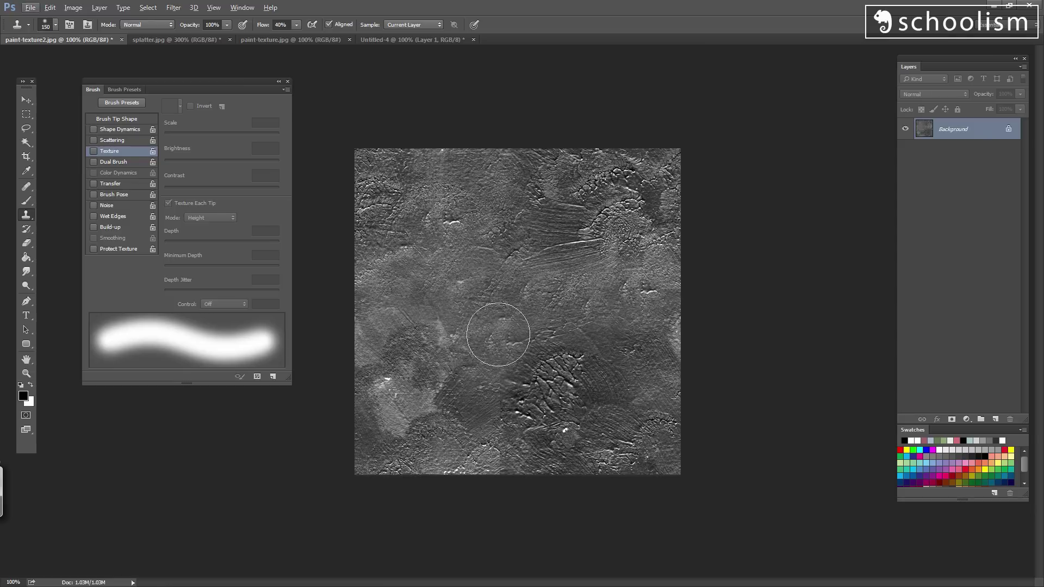
- Clone fresh samples over conspicuous spots in the upper-left, middle and lower-center areas to even out the texture
{"action": "key", "text": "alt"}
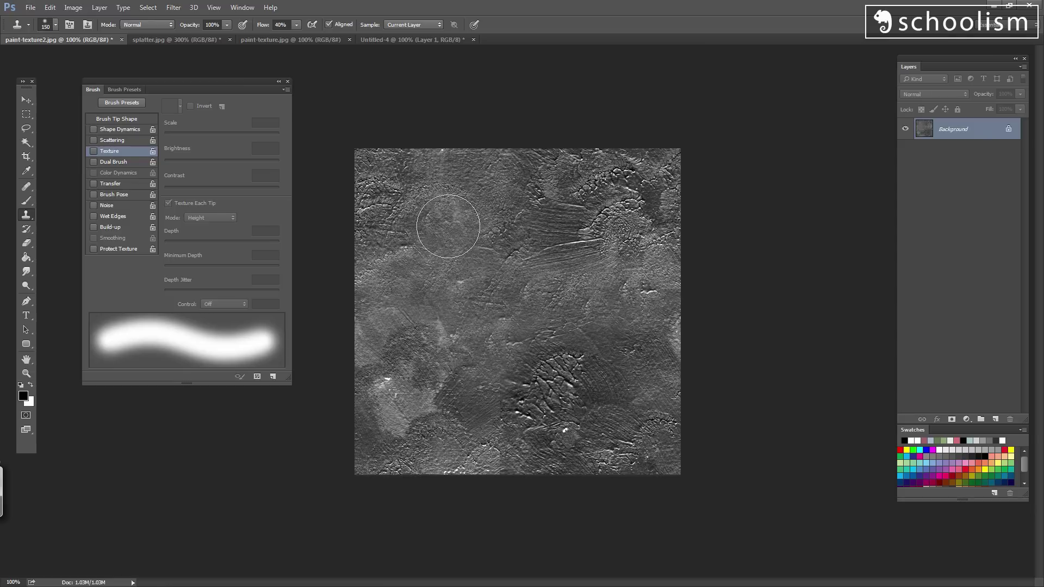
{"action": "key", "text": "alt"}
{"action": "left_click_drag", "start_coordinate": [630, 297], "coordinate": [631, 285]}
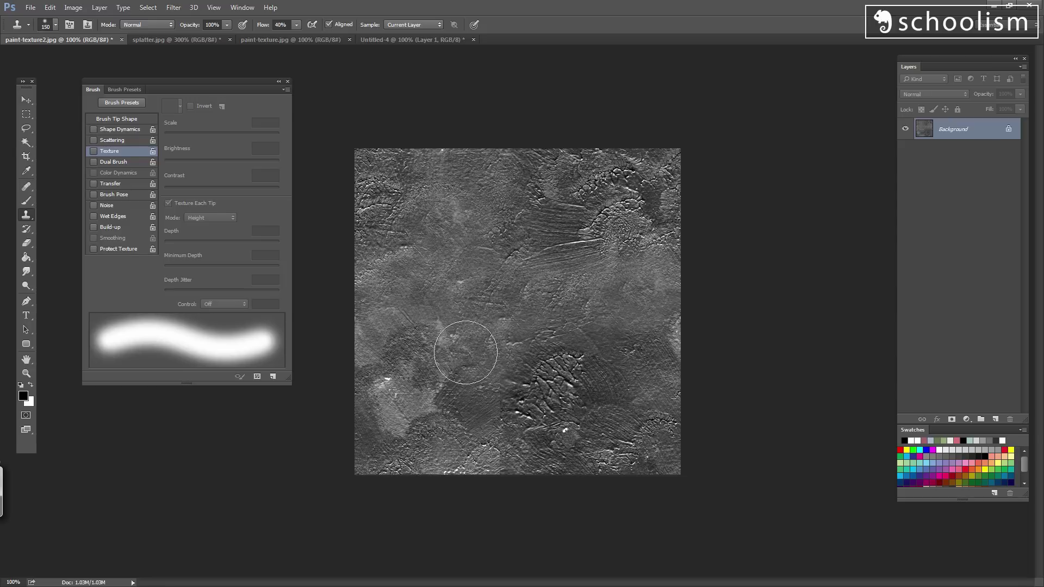
{"action": "mouse_move", "coordinate": [512, 394]}
{"action": "left_mouse_down"}
{"action": "mouse_move", "coordinate": [497, 380]}
{"action": "mouse_move", "coordinate": [473, 405]}
{"action": "left_mouse_up"}
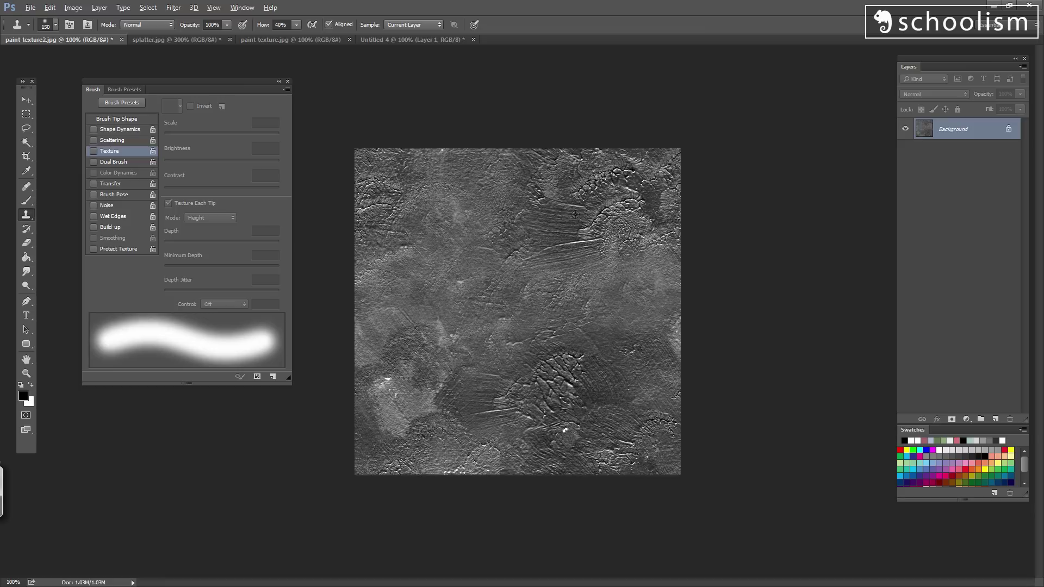
{"action": "mouse_move", "coordinate": [565, 252]}
{"action": "left_mouse_down"}
{"action": "mouse_move", "coordinate": [497, 278]}
{"action": "mouse_move", "coordinate": [496, 308]}
{"action": "left_mouse_up"}
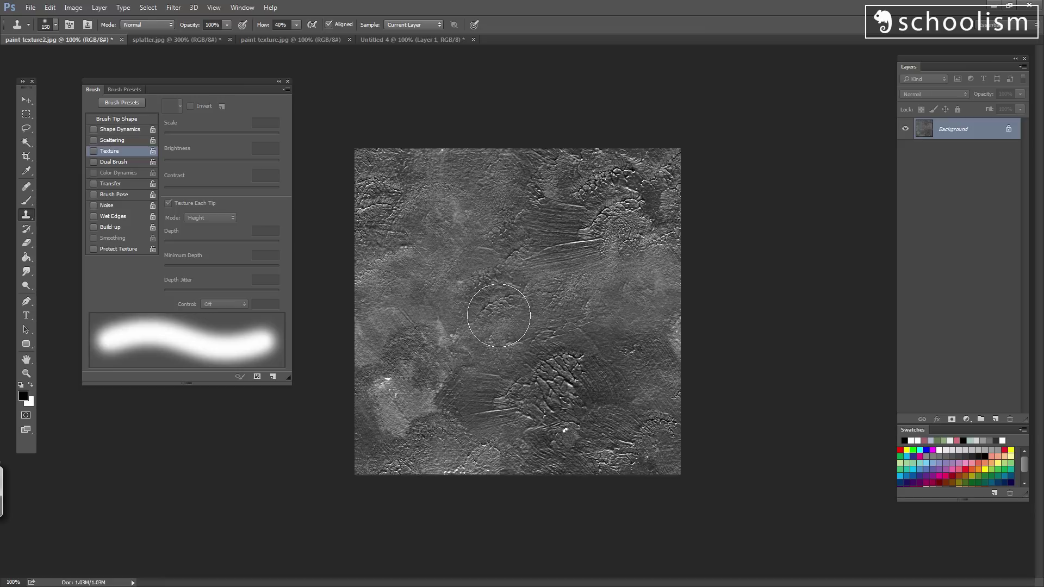
{"action": "key", "text": "alt"}
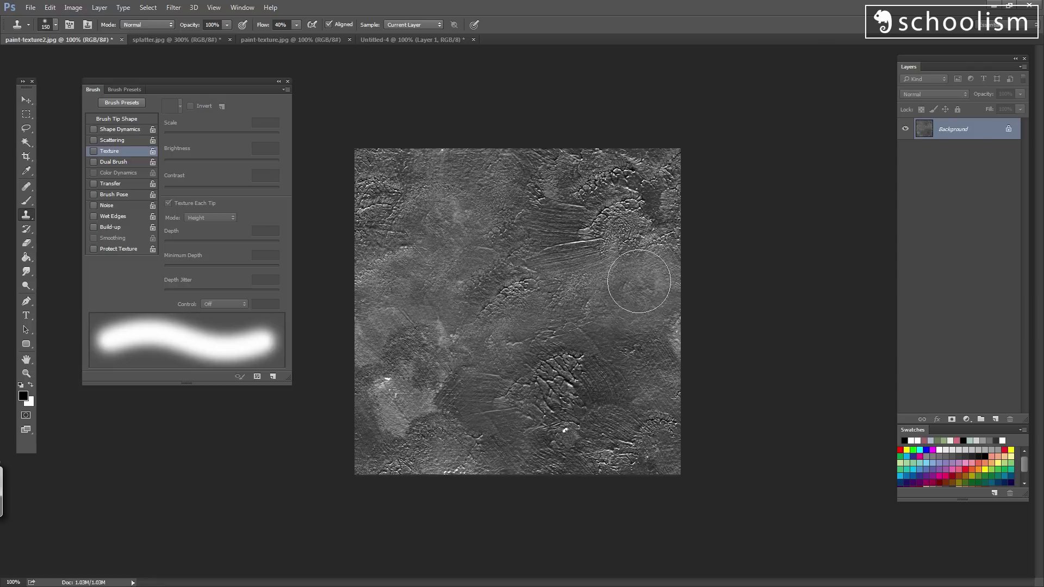
{"action": "key", "text": "alt"}
{"action": "mouse_move", "coordinate": [481, 290]}
{"action": "left_mouse_down"}
{"action": "mouse_move", "coordinate": [463, 241]}
{"action": "mouse_move", "coordinate": [469, 250]}
{"action": "mouse_move", "coordinate": [431, 245]}
{"action": "left_mouse_up"}
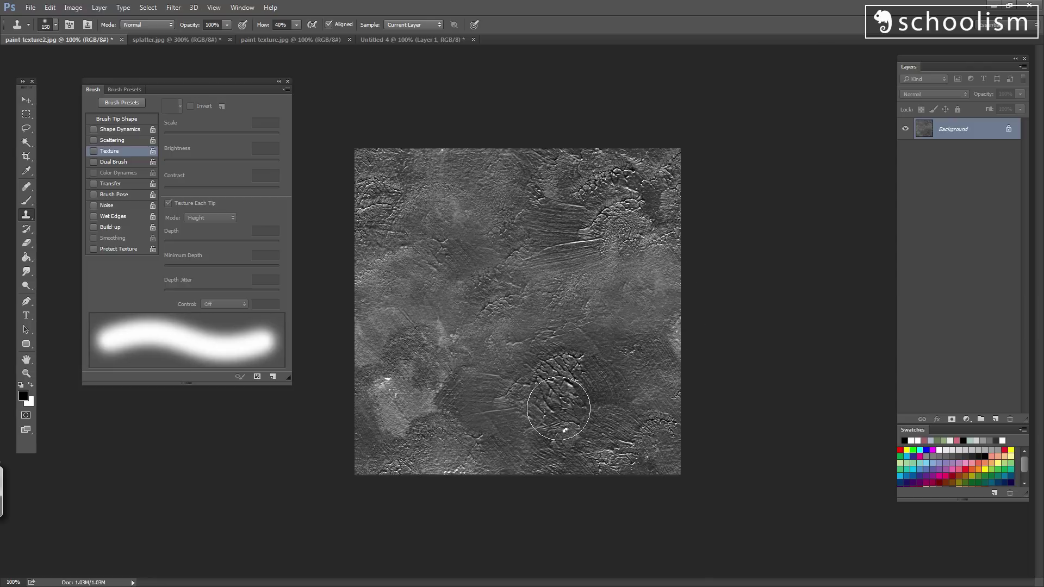
- Offset the texture by +835 pixels horizontally and +429 pixels vertically with Wrap Around
{"action": "left_click", "coordinate": [174, 8]}
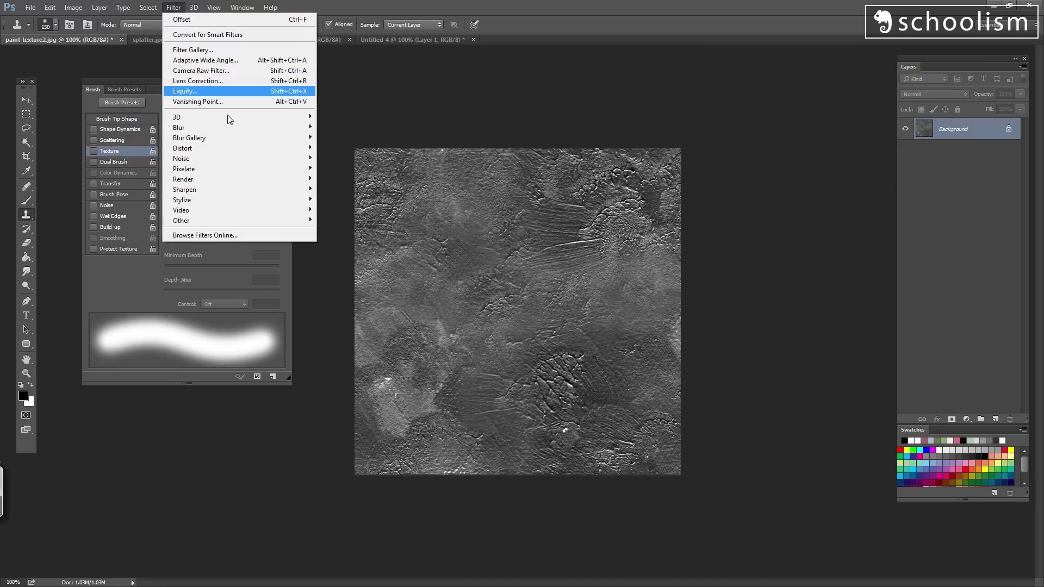
{"action": "mouse_move", "coordinate": [235, 223]}
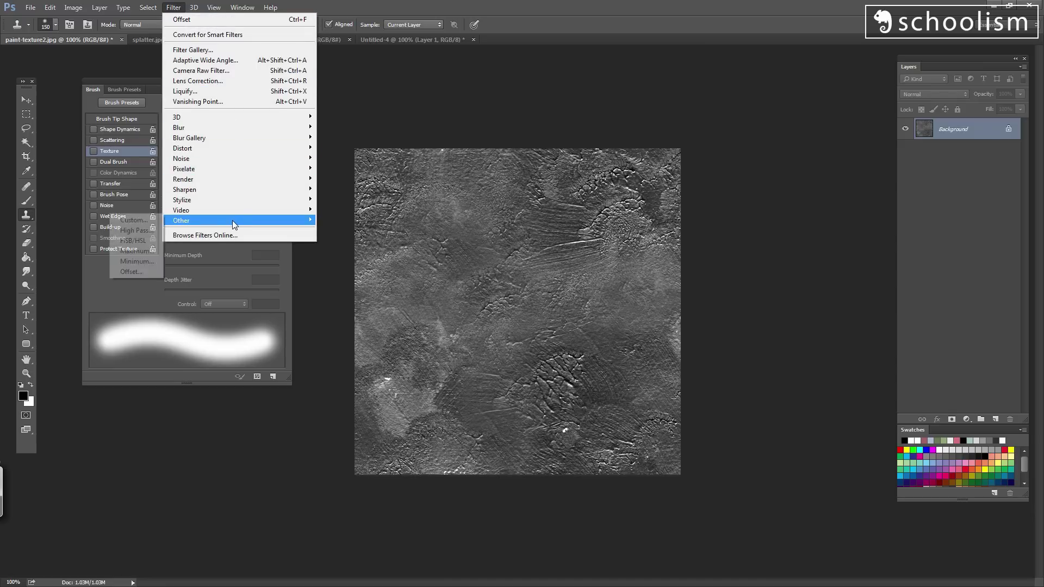
{"action": "left_click", "coordinate": [134, 271]}
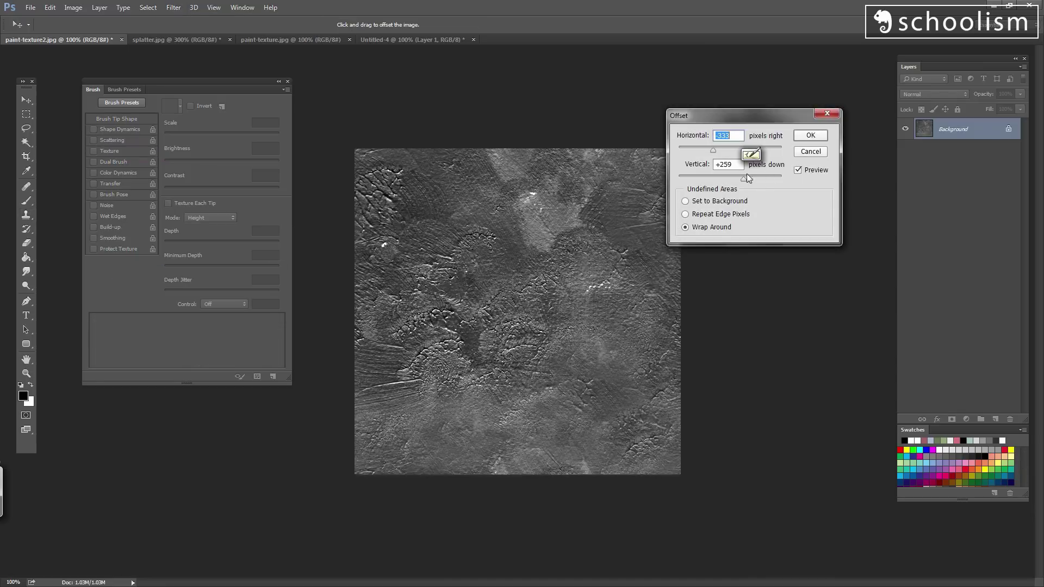
{"action": "left_click_drag", "start_coordinate": [741, 180], "coordinate": [753, 152]}
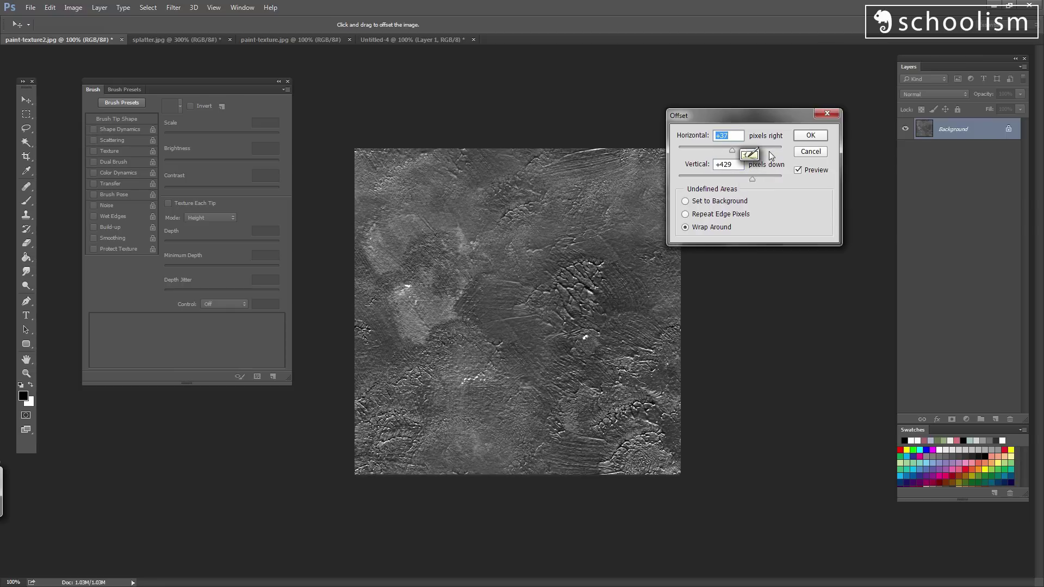
{"action": "left_click", "coordinate": [770, 151]}
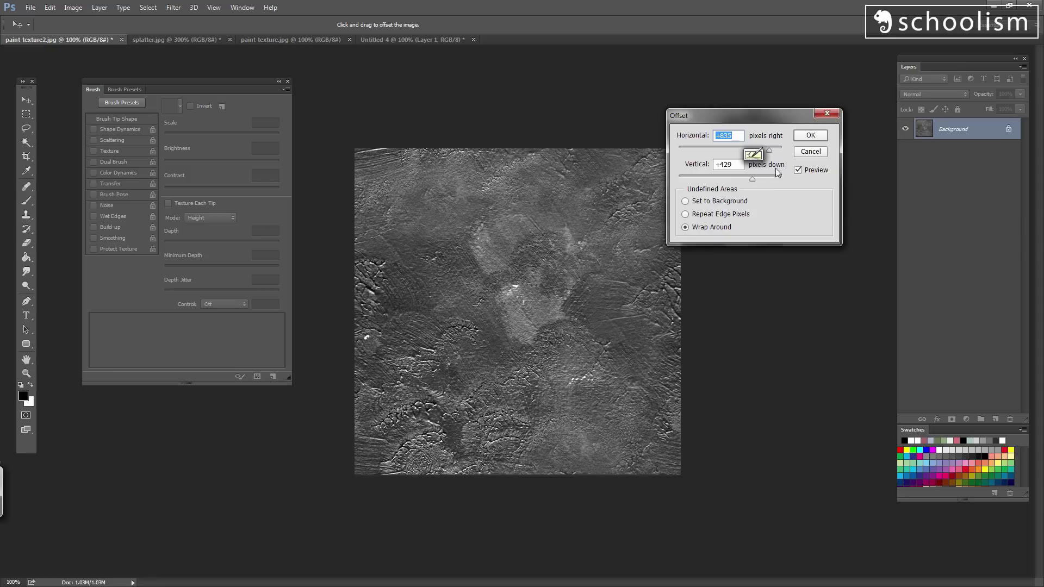
{"action": "left_click", "coordinate": [816, 141]}
{"action": "key", "text": "s"}
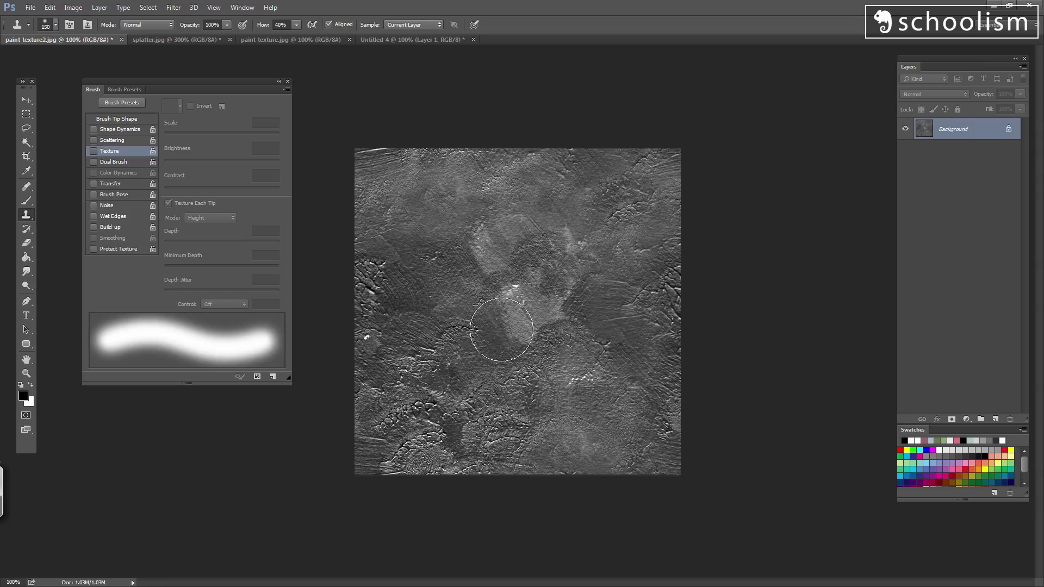
{"action": "mouse_move", "coordinate": [478, 326]}
{"action": "left_mouse_down"}
{"action": "mouse_move", "coordinate": [478, 268]}
{"action": "mouse_move", "coordinate": [474, 289]}
{"action": "left_mouse_up"}
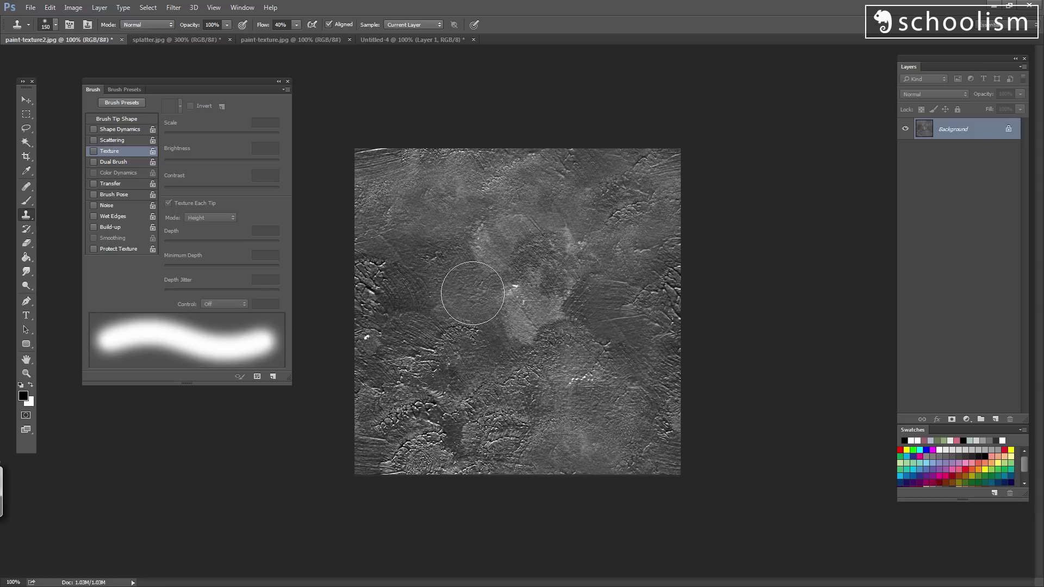
{"action": "left_click_drag", "start_coordinate": [473, 299], "coordinate": [462, 305]}
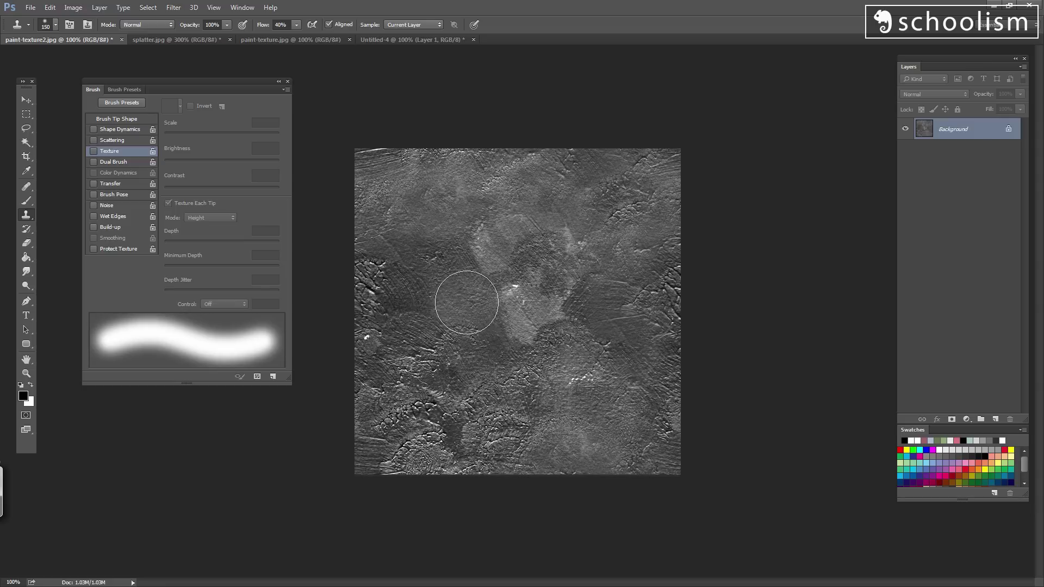
- Activate the Brush tool and define the whole image as a pattern named paint-texture2.jpg
{"action": "left_click", "coordinate": [26, 200]}
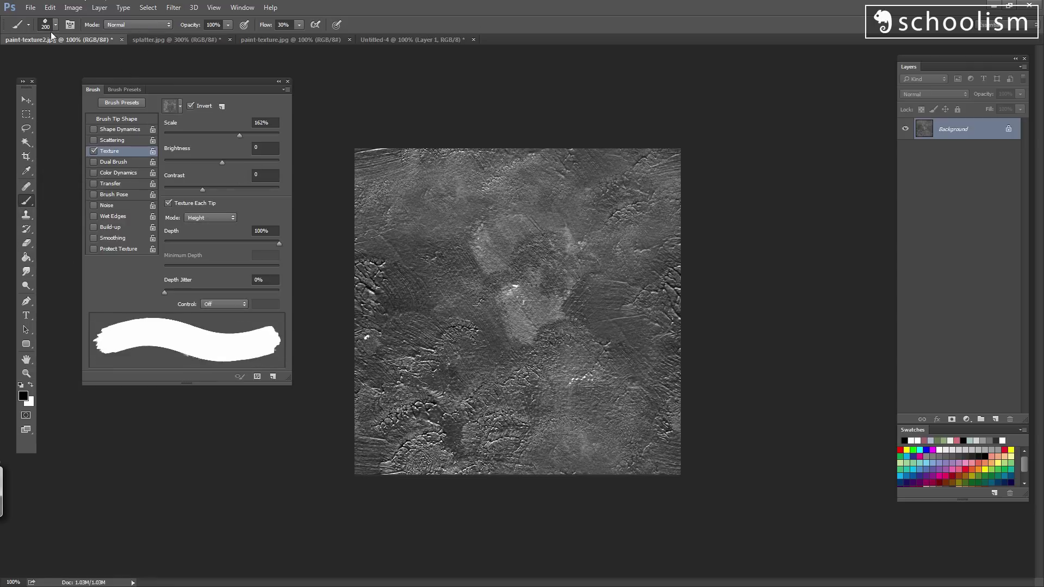
{"action": "left_click", "coordinate": [50, 8]}
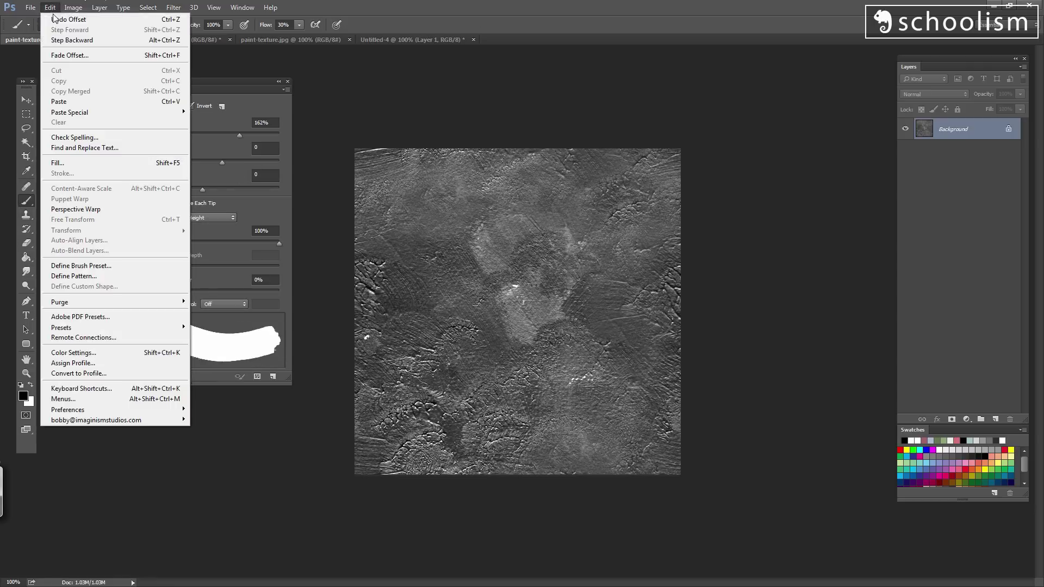
{"action": "left_click", "coordinate": [112, 275]}
{"action": "left_click_drag", "start_coordinate": [546, 175], "coordinate": [491, 237]}
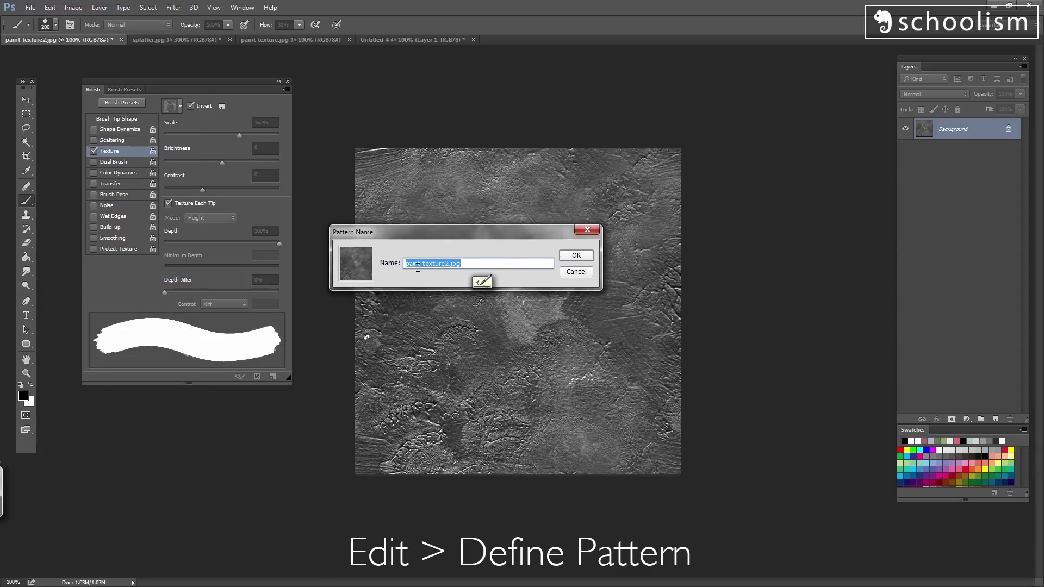
{"action": "left_click", "coordinate": [586, 257]}
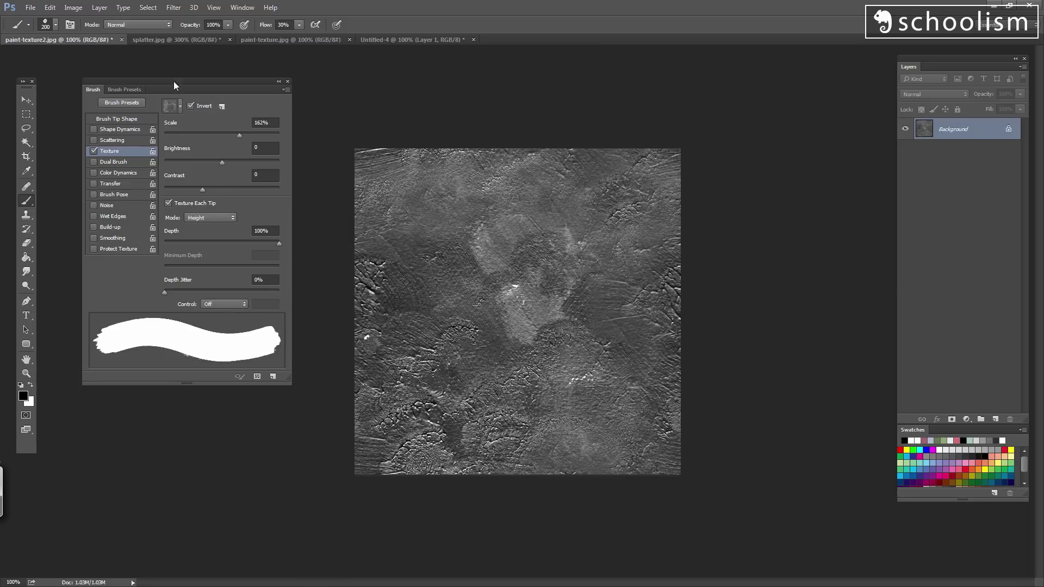
- Choose the newly defined paint-texture2 pattern as the brush's texture and switch to the Untitled-4 document
{"action": "left_click", "coordinate": [288, 81]}
{"action": "left_click", "coordinate": [69, 25]}
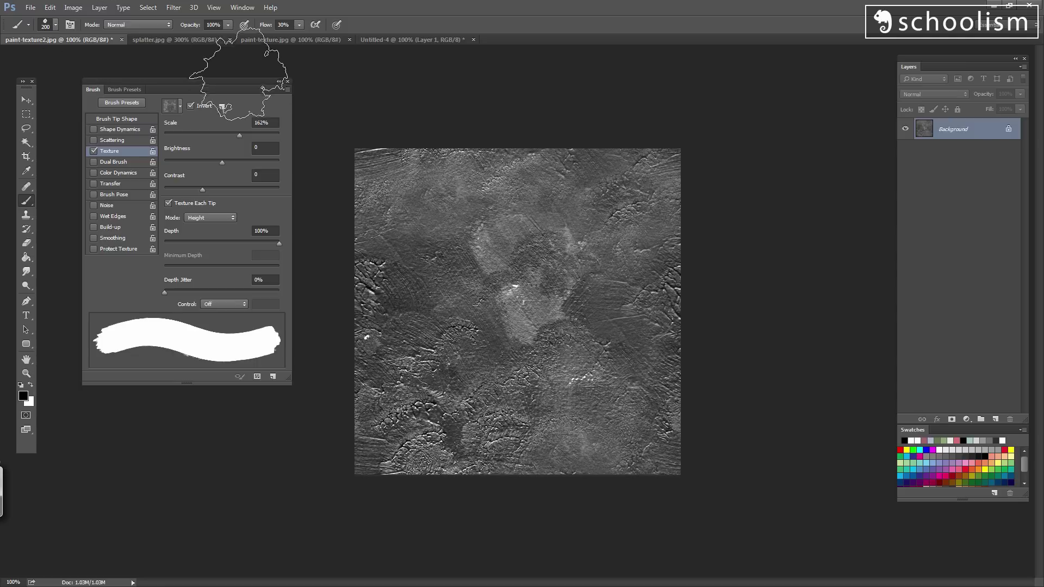
{"action": "mouse_move", "coordinate": [233, 80]}
{"action": "left_mouse_down"}
{"action": "mouse_move", "coordinate": [185, 132]}
{"action": "mouse_move", "coordinate": [212, 114]}
{"action": "left_mouse_up"}
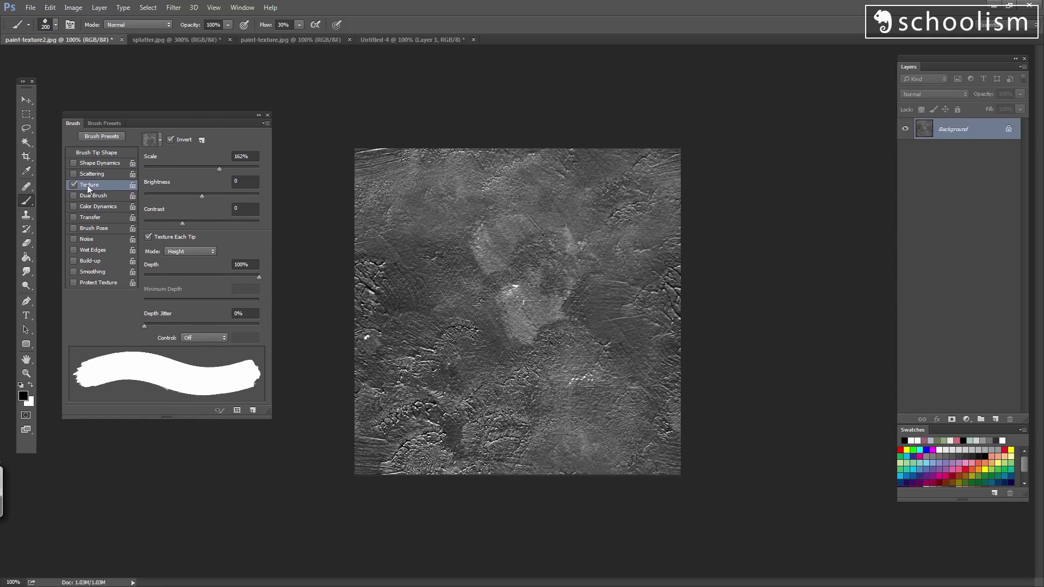
{"action": "left_click", "coordinate": [160, 142]}
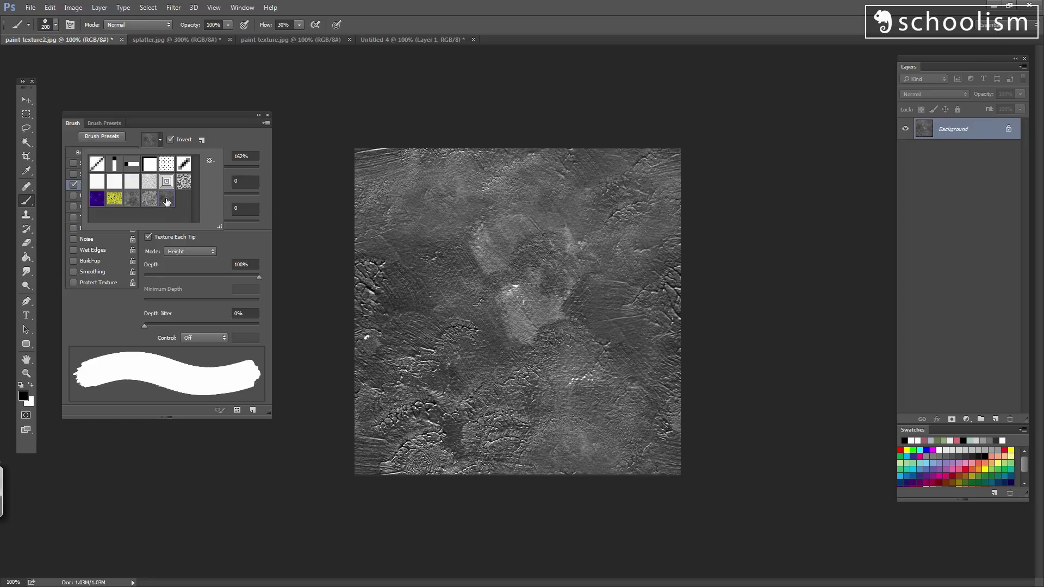
{"action": "left_click", "coordinate": [218, 152]}
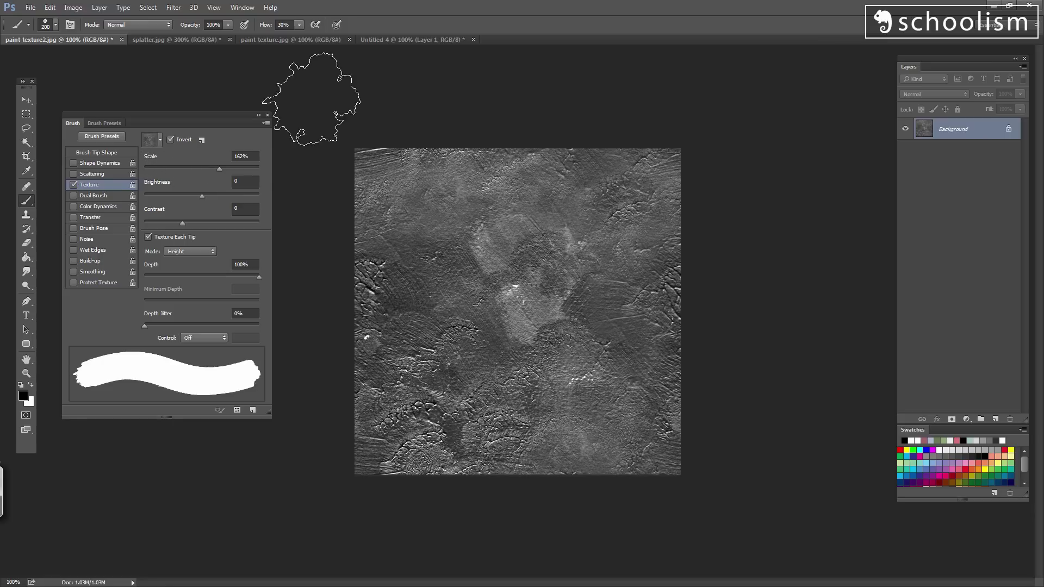
{"action": "left_click", "coordinate": [396, 39]}
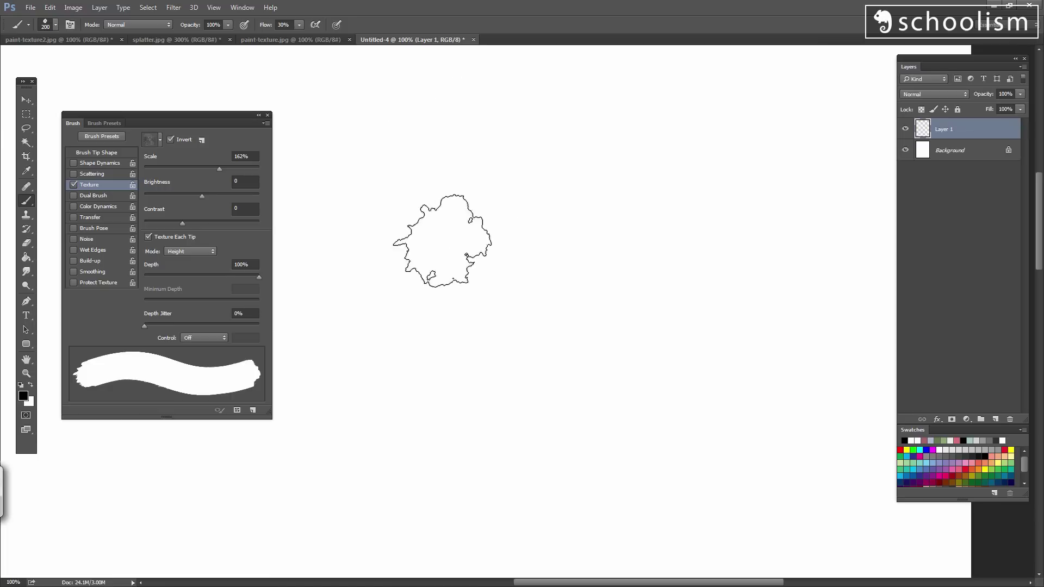
- Try the textured brush with broad black zigzag strokes on Layer 1 and undo them
{"action": "mouse_move", "coordinate": [611, 132]}
{"action": "left_mouse_down"}
{"action": "mouse_move", "coordinate": [419, 263]}
{"action": "mouse_move", "coordinate": [463, 364]}
{"action": "left_mouse_up"}
{"action": "left_click_drag", "start_coordinate": [536, 321], "coordinate": [767, 256]}
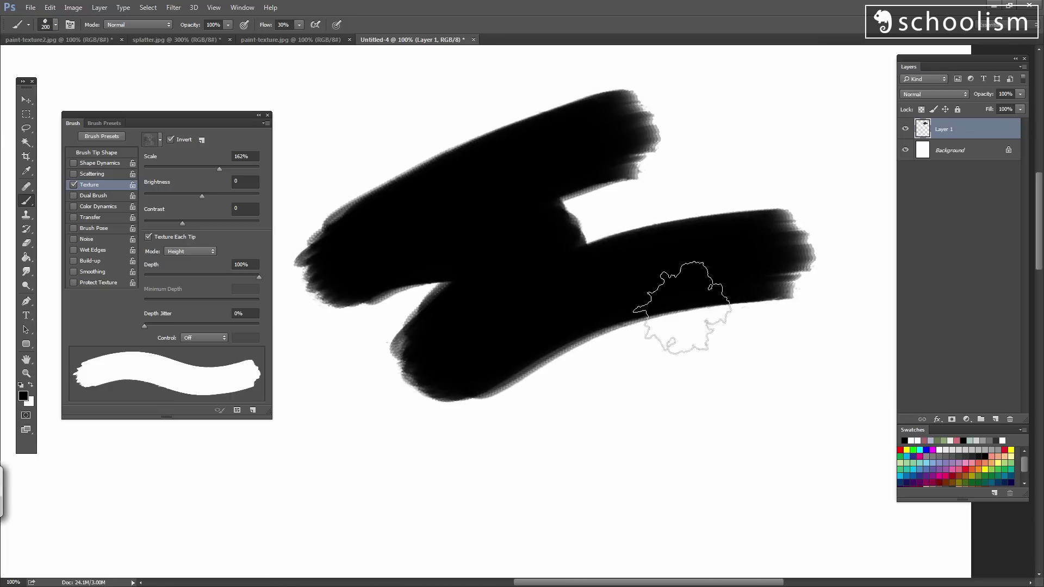
{"action": "key", "text": "ctrl+alt+z"}
{"action": "key", "text": "ctrl+alt+z"}
{"action": "key", "text": "ctrl+alt+z"}
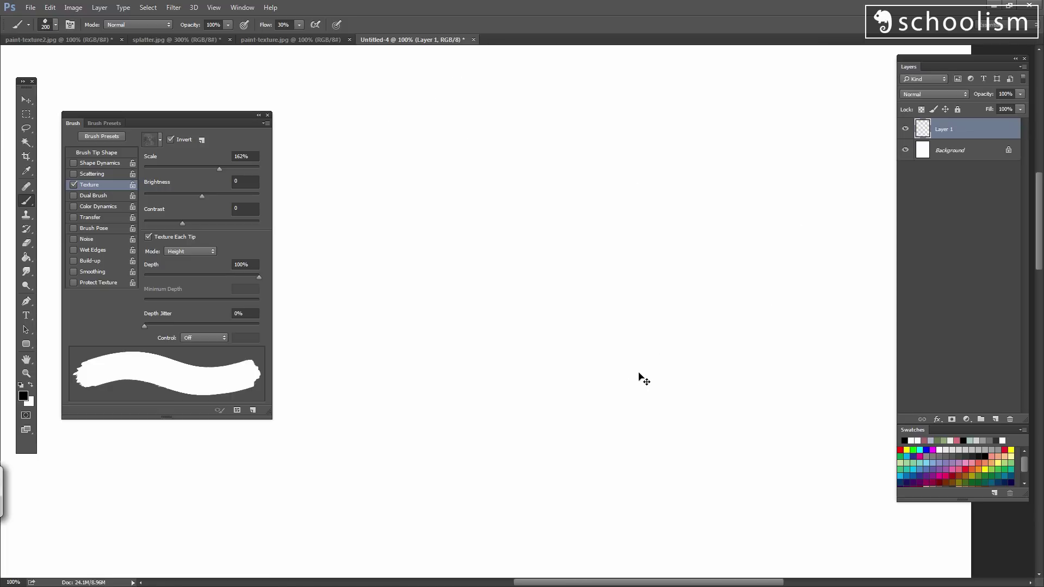
{"action": "mouse_move", "coordinate": [604, 109]}
{"action": "left_mouse_down"}
{"action": "mouse_move", "coordinate": [478, 233]}
{"action": "mouse_move", "coordinate": [531, 326]}
{"action": "mouse_move", "coordinate": [794, 166]}
{"action": "left_mouse_up"}
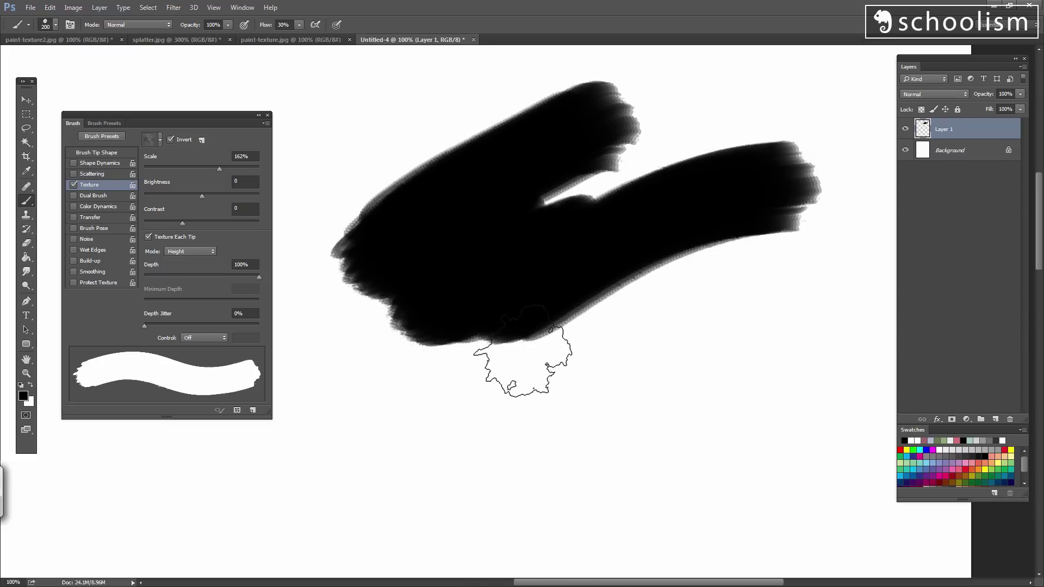
{"action": "key", "text": "ctrl+alt+z"}
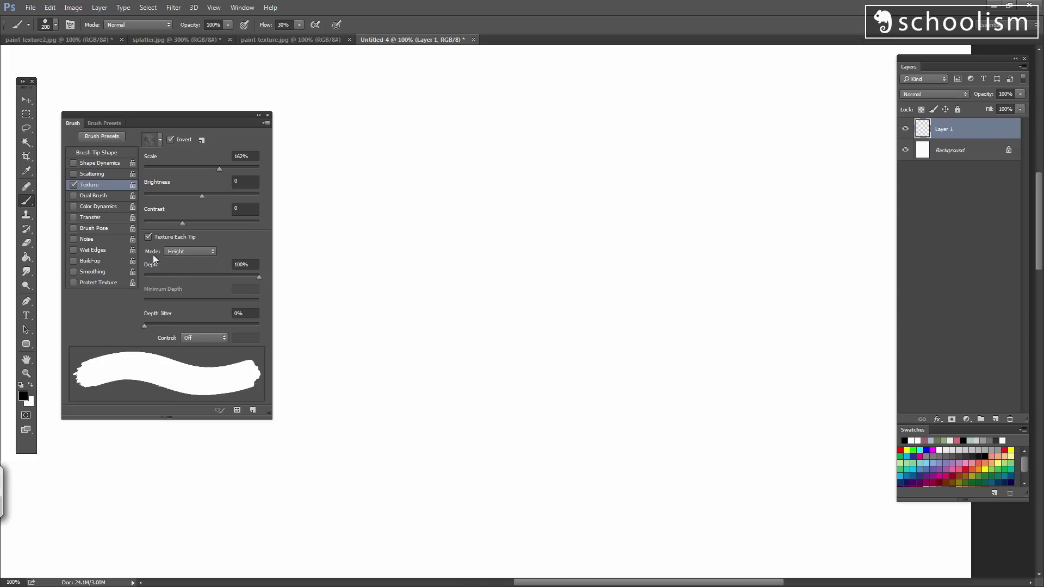
- Set the brush texture's mode to Darken and paint a broad black zigzag test stroke on Layer 1
{"action": "left_click", "coordinate": [209, 252]}
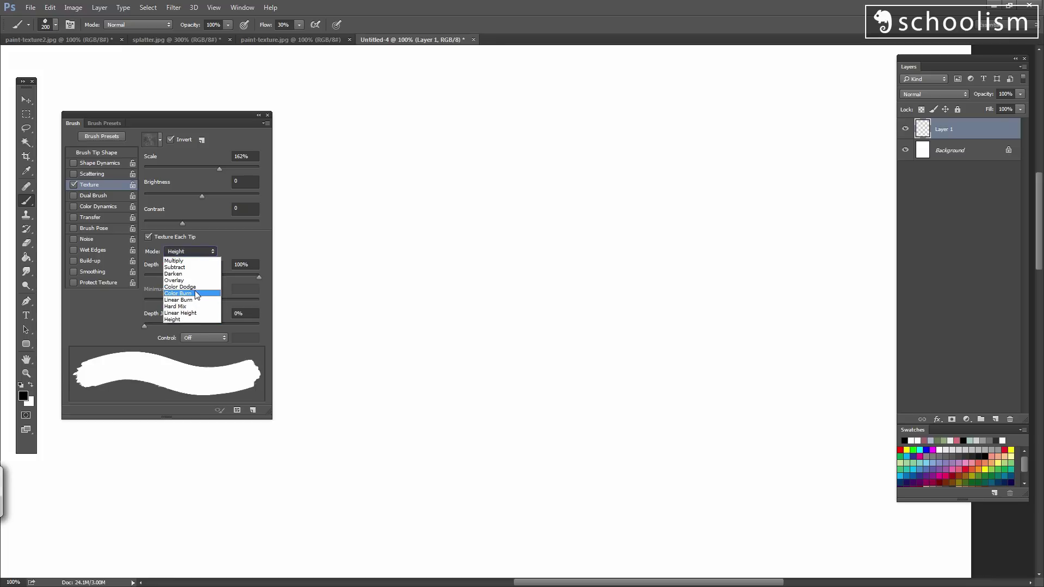
{"action": "left_click", "coordinate": [195, 274]}
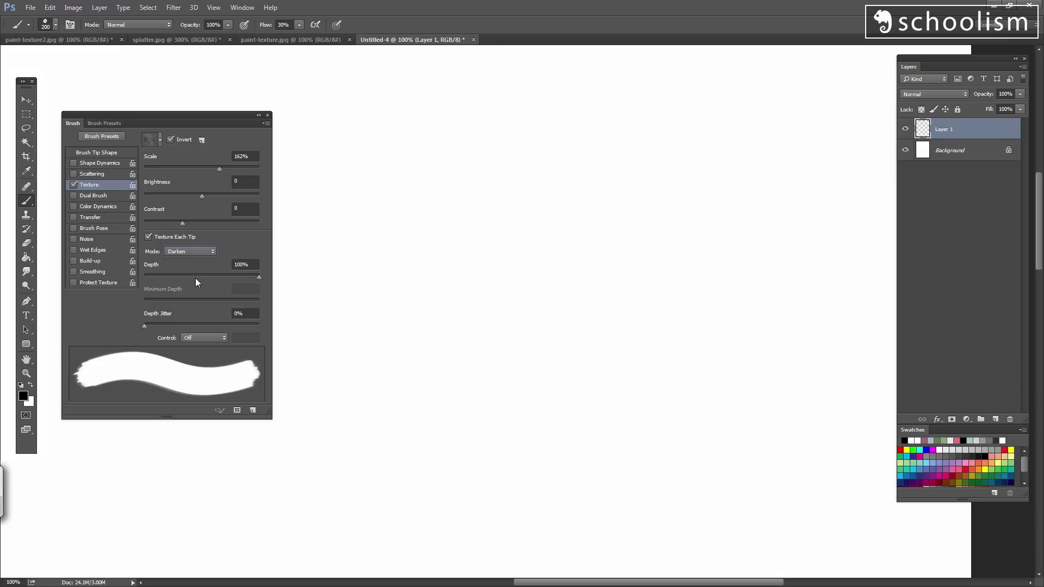
{"action": "mouse_move", "coordinate": [615, 187]}
{"action": "left_mouse_down"}
{"action": "mouse_move", "coordinate": [449, 327]}
{"action": "mouse_move", "coordinate": [457, 444]}
{"action": "mouse_move", "coordinate": [767, 300]}
{"action": "left_mouse_up"}
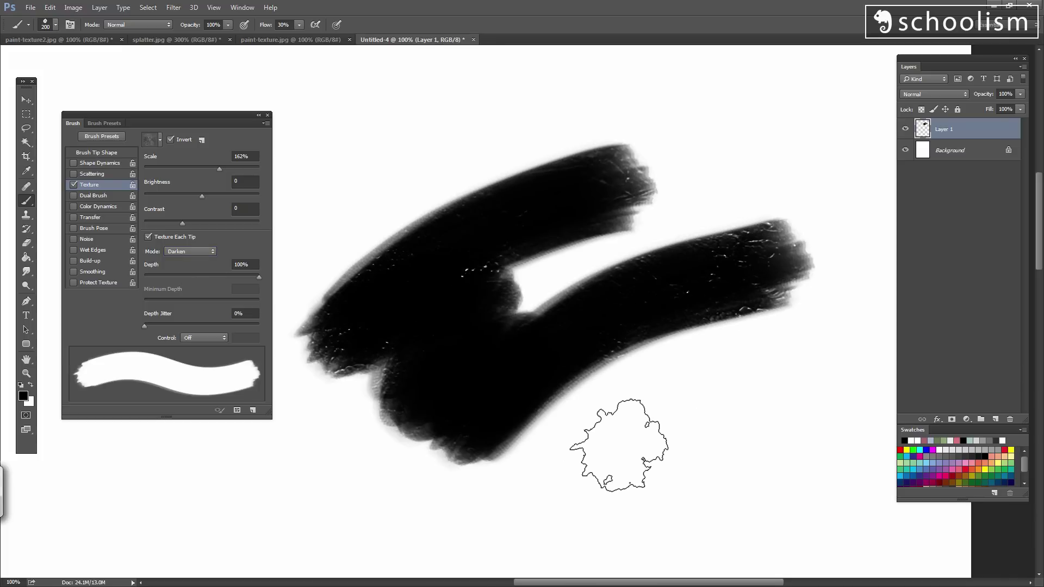
- Undo the test stroke and paint a new black zigzag with the brush texture's Invert option turned off
{"action": "key", "text": "ctrl+z"}
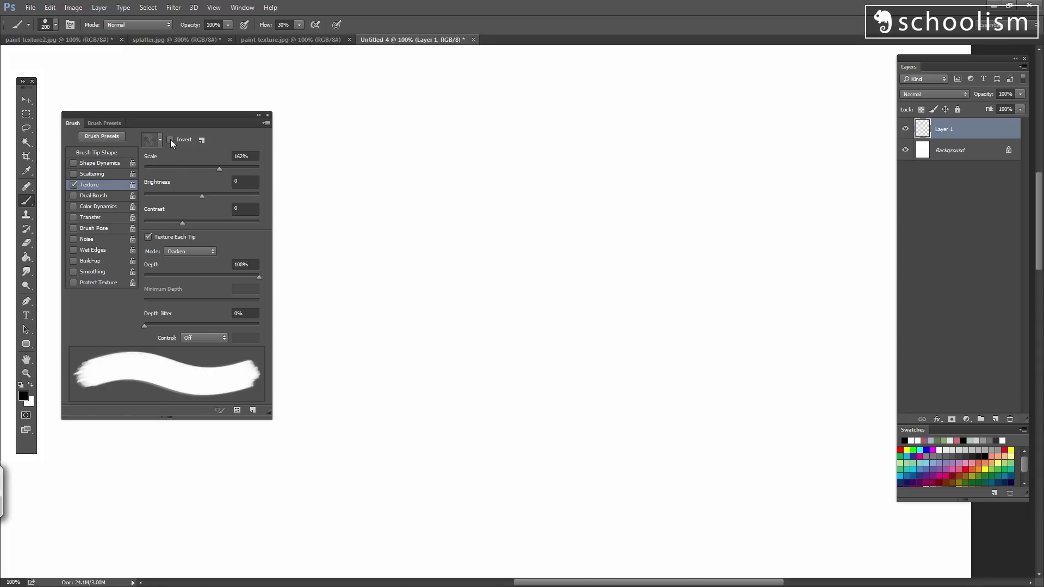
{"action": "mouse_move", "coordinate": [647, 125]}
{"action": "left_mouse_down"}
{"action": "mouse_move", "coordinate": [443, 227]}
{"action": "mouse_move", "coordinate": [415, 385]}
{"action": "mouse_move", "coordinate": [718, 239]}
{"action": "left_mouse_up"}
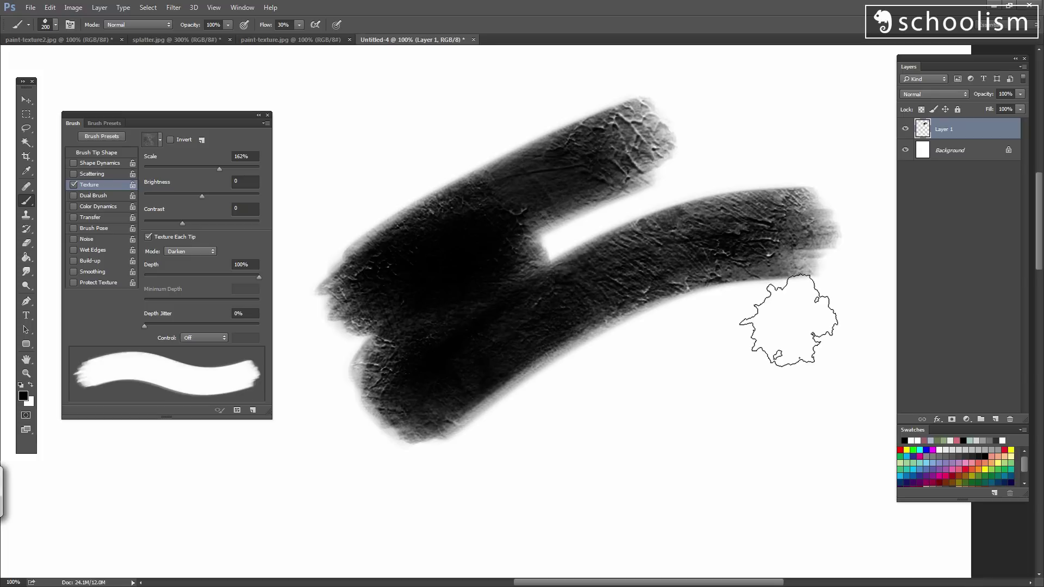
- Undo all the black test strokes on Layer 1 to leave the layer empty
{"action": "mouse_move", "coordinate": [821, 326]}
{"action": "left_mouse_down"}
{"action": "mouse_move", "coordinate": [608, 343]}
{"action": "mouse_move", "coordinate": [699, 333]}
{"action": "mouse_move", "coordinate": [618, 381]}
{"action": "mouse_move", "coordinate": [772, 353]}
{"action": "left_mouse_up"}
{"action": "key", "text": "ctrl+z"}
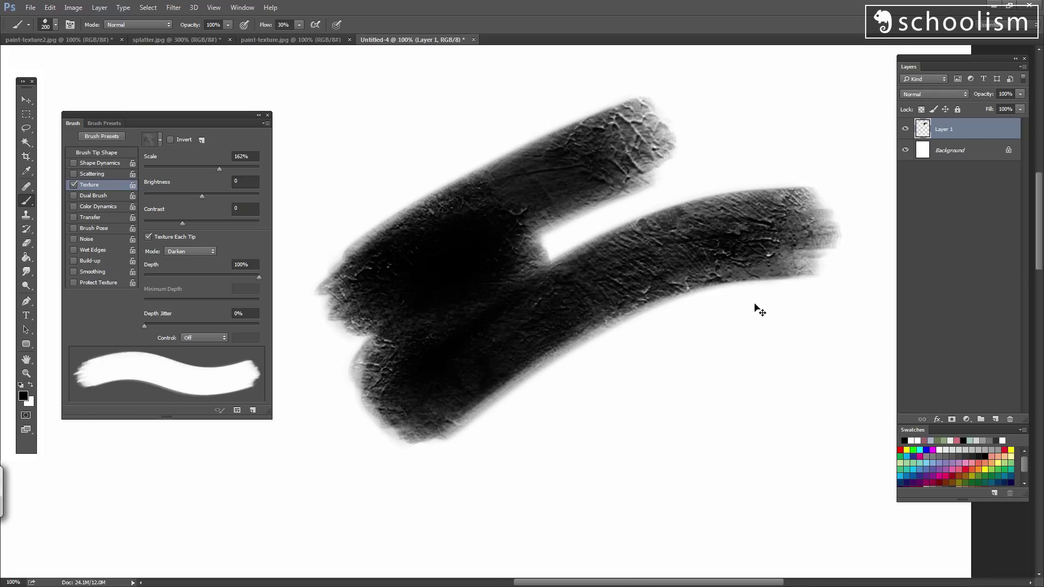
{"action": "key", "text": "ctrl+z"}
{"action": "key", "text": "ctrl+alt+z"}
{"action": "key", "text": "ctrl+alt+z"}
{"action": "key", "text": "ctrl+alt+z"}
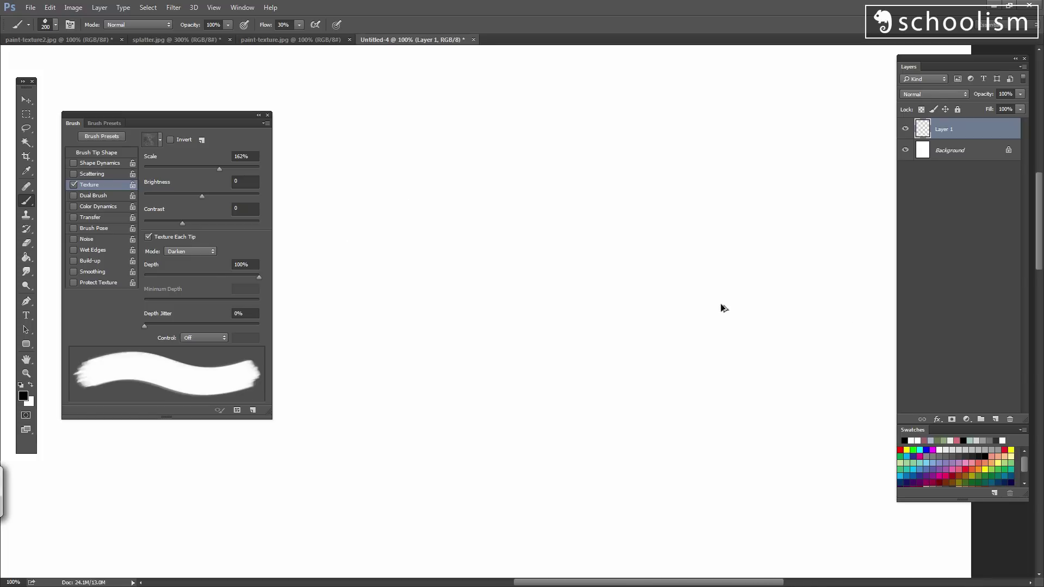
- Try the brush on Layer 1 with one black zigzag, and a second one below it with the texture's Invert option on
{"action": "mouse_move", "coordinate": [700, 138]}
{"action": "left_mouse_down"}
{"action": "mouse_move", "coordinate": [440, 205]}
{"action": "mouse_move", "coordinate": [495, 295]}
{"action": "mouse_move", "coordinate": [788, 245]}
{"action": "left_mouse_up"}
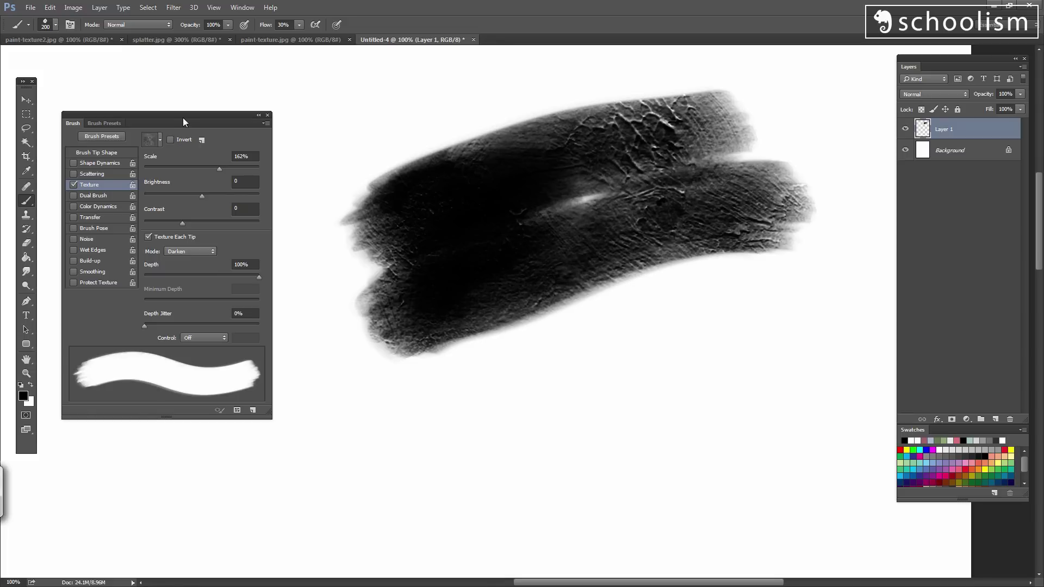
{"action": "left_click_drag", "start_coordinate": [187, 115], "coordinate": [163, 108]}
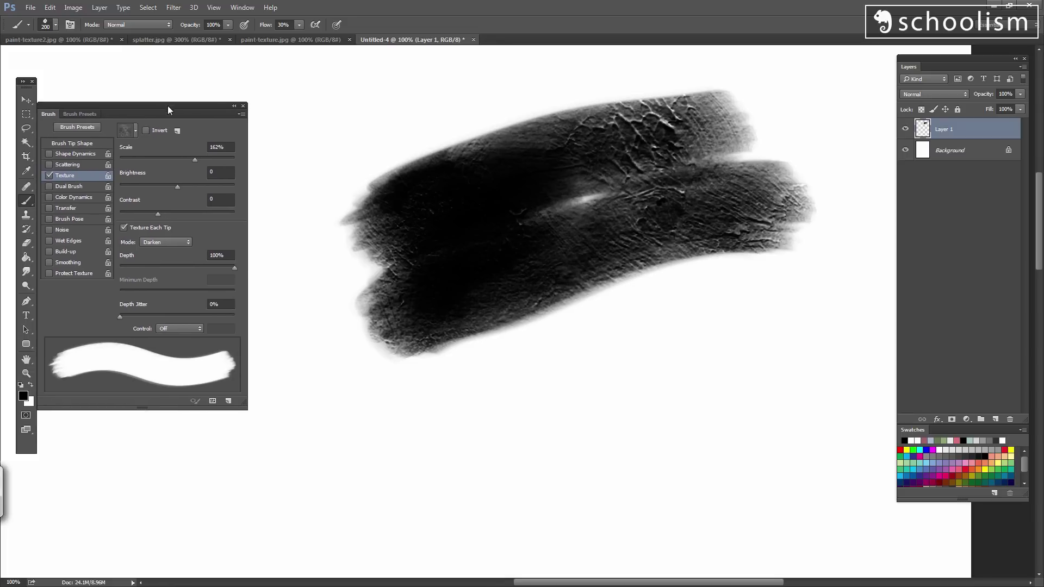
{"action": "left_click", "coordinate": [145, 132]}
{"action": "mouse_move", "coordinate": [750, 327]}
{"action": "left_mouse_down"}
{"action": "mouse_move", "coordinate": [664, 326]}
{"action": "mouse_move", "coordinate": [595, 444]}
{"action": "mouse_move", "coordinate": [745, 326]}
{"action": "left_mouse_up"}
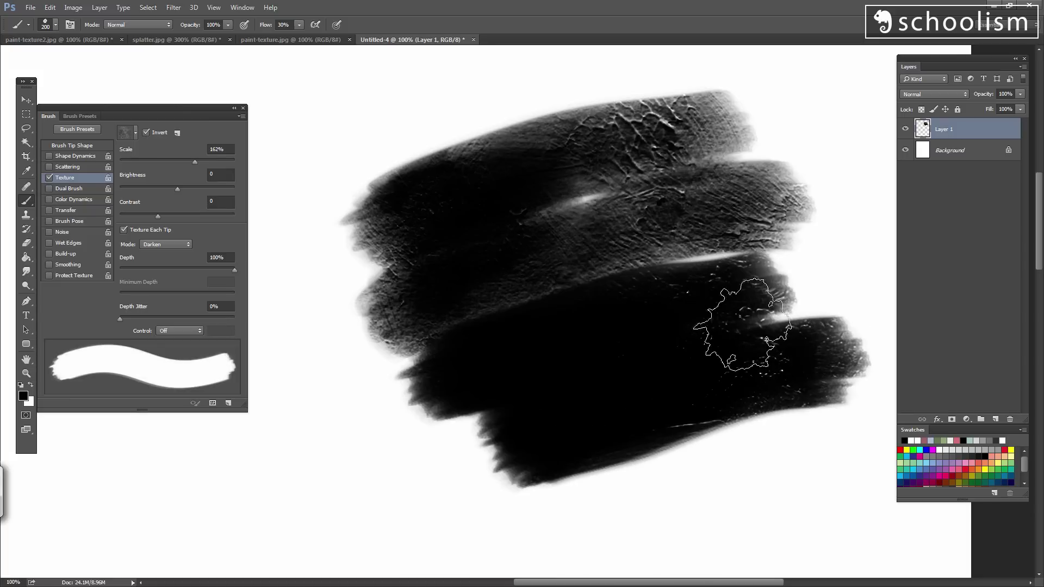
- Turn off the texture's Invert option, paint more broad black strokes on Layer 1, and undo all the test strokes
{"action": "left_click", "coordinate": [145, 133]}
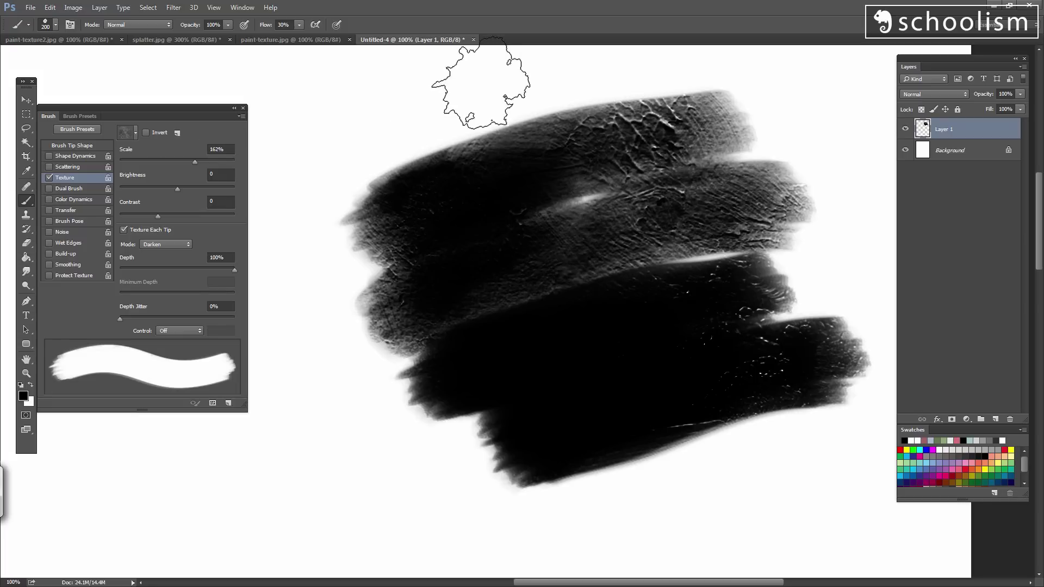
{"action": "mouse_move", "coordinate": [481, 83]}
{"action": "left_mouse_down"}
{"action": "mouse_move", "coordinate": [304, 142]}
{"action": "mouse_move", "coordinate": [305, 240]}
{"action": "left_mouse_up"}
{"action": "mouse_move", "coordinate": [670, 100]}
{"action": "left_mouse_down"}
{"action": "mouse_move", "coordinate": [588, 366]}
{"action": "mouse_move", "coordinate": [390, 423]}
{"action": "mouse_move", "coordinate": [253, 438]}
{"action": "mouse_move", "coordinate": [269, 488]}
{"action": "mouse_move", "coordinate": [354, 500]}
{"action": "mouse_move", "coordinate": [739, 515]}
{"action": "mouse_move", "coordinate": [761, 501]}
{"action": "left_mouse_up"}
{"action": "key", "text": "ctrl+alt+z"}
{"action": "key", "text": "ctrl+alt+z"}
{"action": "key", "text": "ctrl+alt+z"}
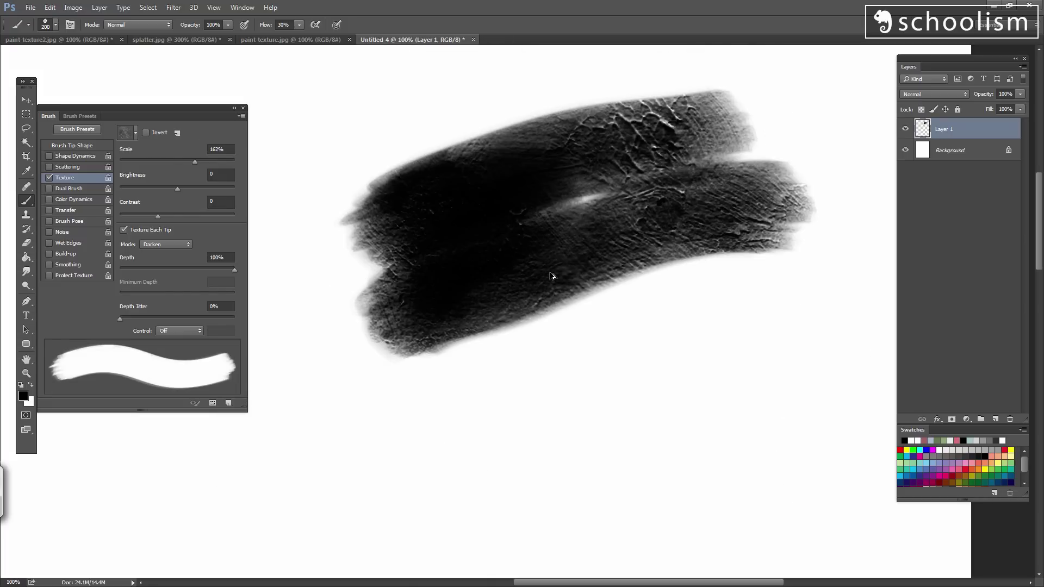
{"action": "key", "text": "ctrl+alt+z"}
{"action": "key", "text": "ctrl+alt+z"}
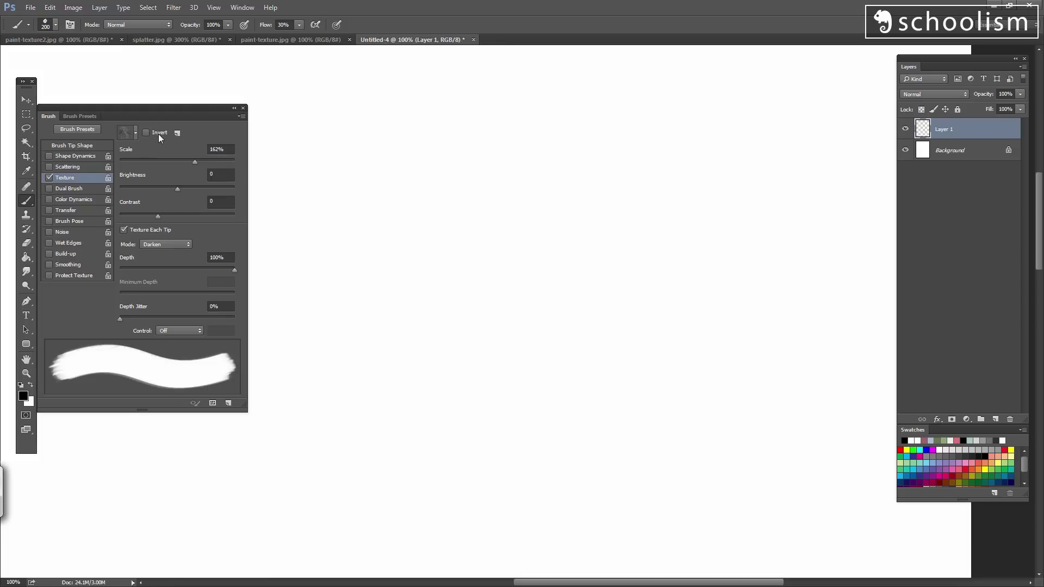
- Test the non-inverted Darken texture with broad black zigzag strokes on Layer 1 and undo them
{"action": "mouse_move", "coordinate": [499, 195]}
{"action": "left_mouse_down"}
{"action": "mouse_move", "coordinate": [415, 345]}
{"action": "mouse_move", "coordinate": [827, 245]}
{"action": "left_mouse_up"}
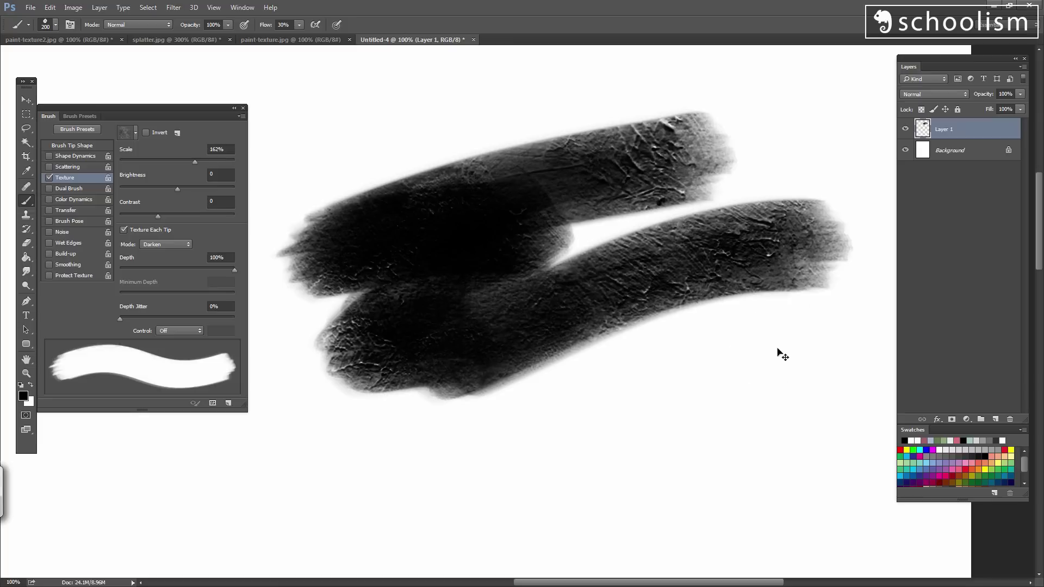
{"action": "key", "text": "ctrl+z"}
{"action": "mouse_move", "coordinate": [658, 196]}
{"action": "left_mouse_down"}
{"action": "mouse_move", "coordinate": [688, 158]}
{"action": "mouse_move", "coordinate": [402, 237]}
{"action": "mouse_move", "coordinate": [508, 303]}
{"action": "mouse_move", "coordinate": [656, 205]}
{"action": "left_mouse_up"}
{"action": "key", "text": "ctrl+z"}
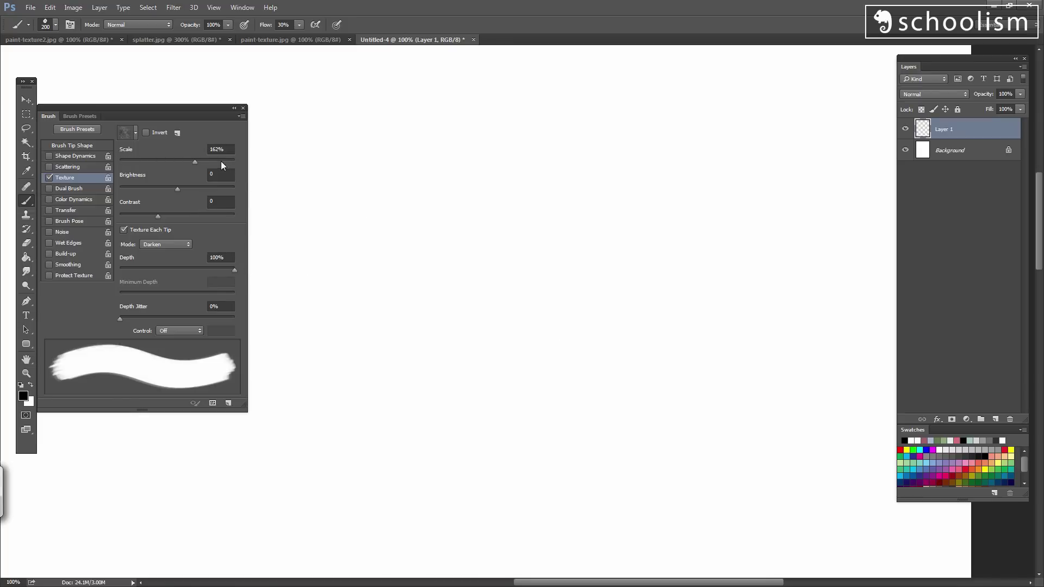
- Try a texture scale of 406% with a broad black zigzag stroke and undo the stroke
{"action": "mouse_move", "coordinate": [197, 161]}
{"action": "left_mouse_down"}
{"action": "mouse_move", "coordinate": [227, 161]}
{"action": "mouse_move", "coordinate": [207, 165]}
{"action": "mouse_move", "coordinate": [219, 165]}
{"action": "left_mouse_up"}
{"action": "mouse_move", "coordinate": [690, 145]}
{"action": "left_mouse_down"}
{"action": "mouse_move", "coordinate": [351, 282]}
{"action": "mouse_move", "coordinate": [571, 303]}
{"action": "mouse_move", "coordinate": [783, 234]}
{"action": "left_mouse_up"}
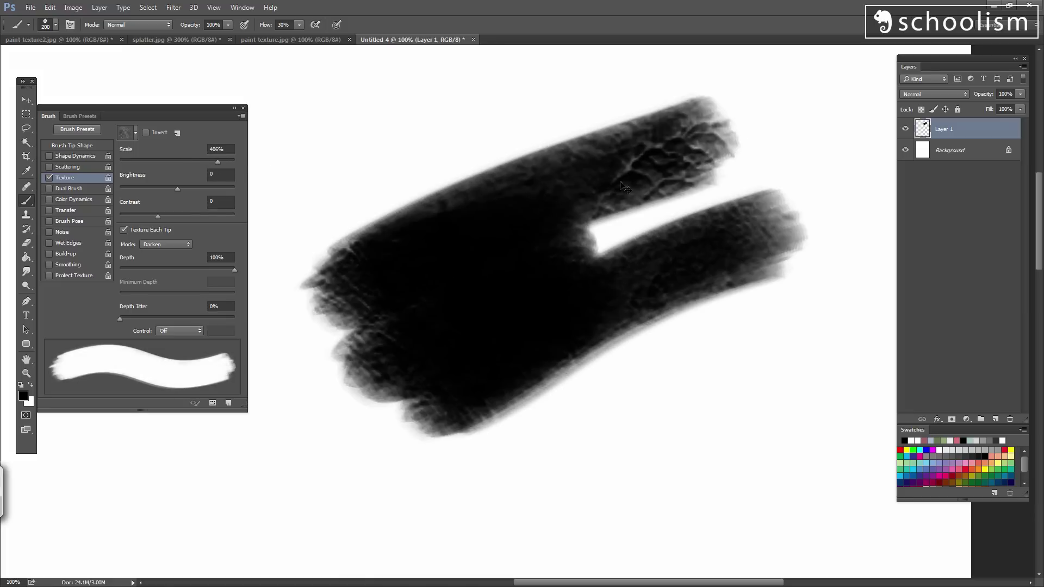
{"action": "key", "text": "ctrl+z"}
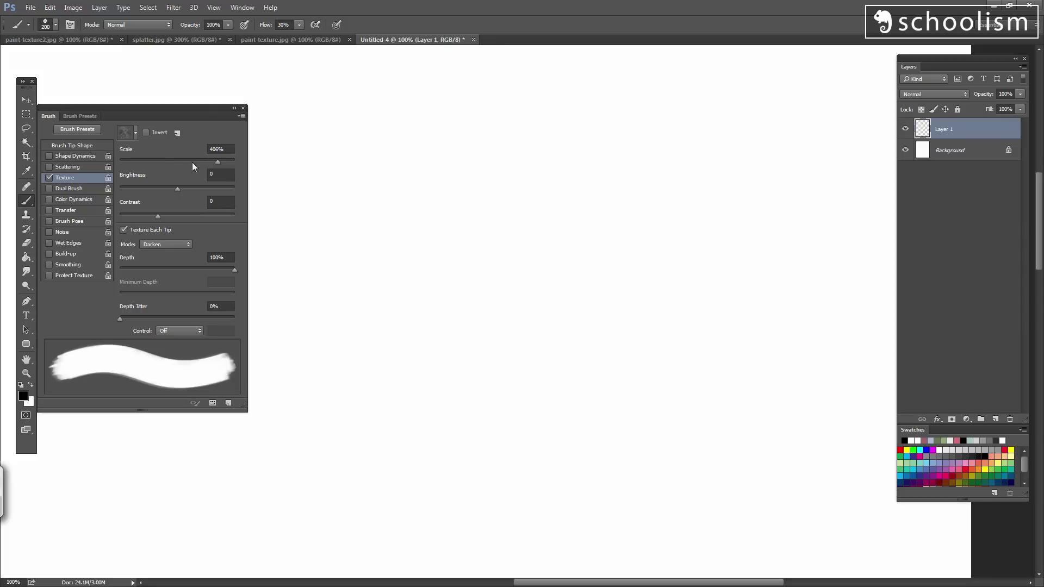
- Reduce the brush texture's scale well below 100% and paint black zigzag test strokes on Layer 1
{"action": "left_click_drag", "start_coordinate": [172, 165], "coordinate": [144, 165]}
{"action": "mouse_move", "coordinate": [734, 151]}
{"action": "left_mouse_down"}
{"action": "mouse_move", "coordinate": [501, 280]}
{"action": "mouse_move", "coordinate": [468, 413]}
{"action": "mouse_move", "coordinate": [793, 256]}
{"action": "left_mouse_up"}
{"action": "mouse_move", "coordinate": [804, 362]}
{"action": "left_mouse_down"}
{"action": "mouse_move", "coordinate": [735, 381]}
{"action": "mouse_move", "coordinate": [685, 420]}
{"action": "mouse_move", "coordinate": [609, 430]}
{"action": "mouse_move", "coordinate": [552, 464]}
{"action": "mouse_move", "coordinate": [633, 489]}
{"action": "left_mouse_up"}
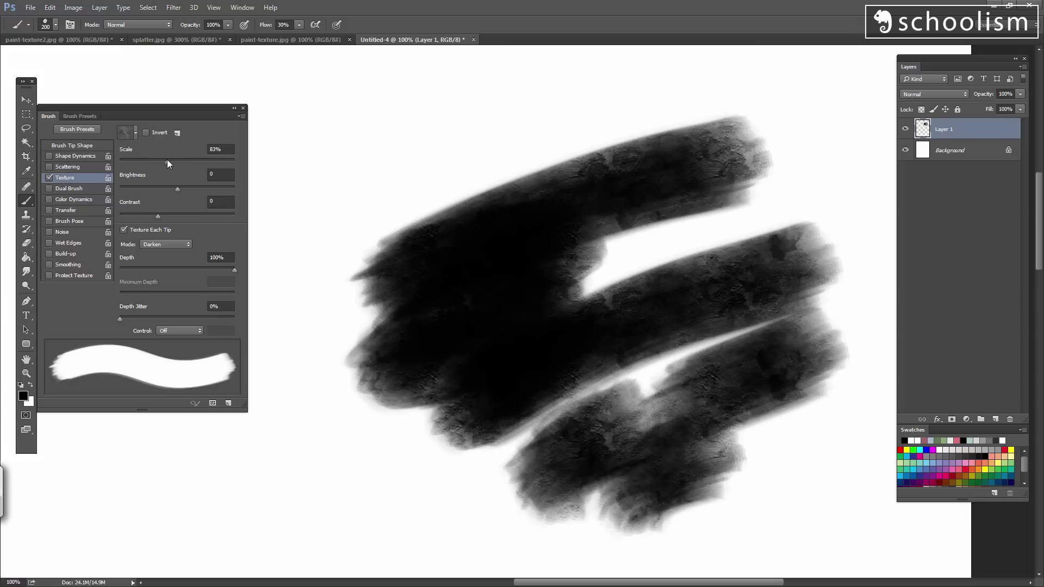
- Set the brush texture's scale to 101%, paint further test strokes, and undo all strokes on Layer 1
{"action": "left_click", "coordinate": [176, 161]}
{"action": "left_click_drag", "start_coordinate": [559, 98], "coordinate": [438, 142]}
{"action": "mouse_move", "coordinate": [438, 185]}
{"action": "left_mouse_down"}
{"action": "mouse_move", "coordinate": [315, 304]}
{"action": "mouse_move", "coordinate": [332, 468]}
{"action": "left_mouse_up"}
{"action": "key", "text": "ctrl+alt+z"}
{"action": "key", "text": "ctrl+alt+z"}
{"action": "key", "text": "ctrl+alt+z"}
{"action": "key", "text": "ctrl+alt+z"}
{"action": "key", "text": "ctrl+alt+z"}
{"action": "key", "text": "ctrl+alt+z"}
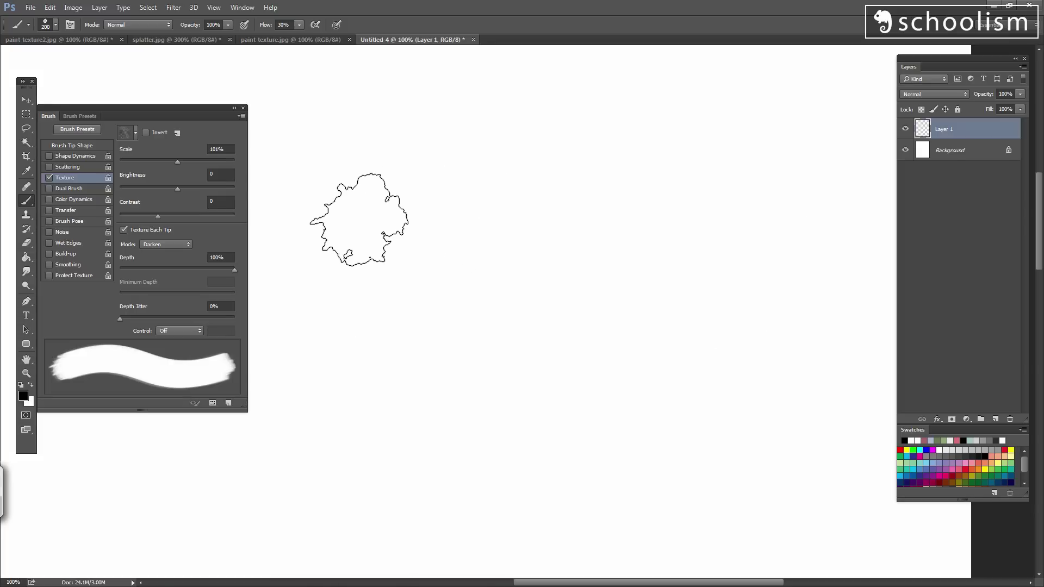
- Compare the brush preview with Texture Each Tip on and off, leaving the option off
{"action": "left_click", "coordinate": [124, 230]}
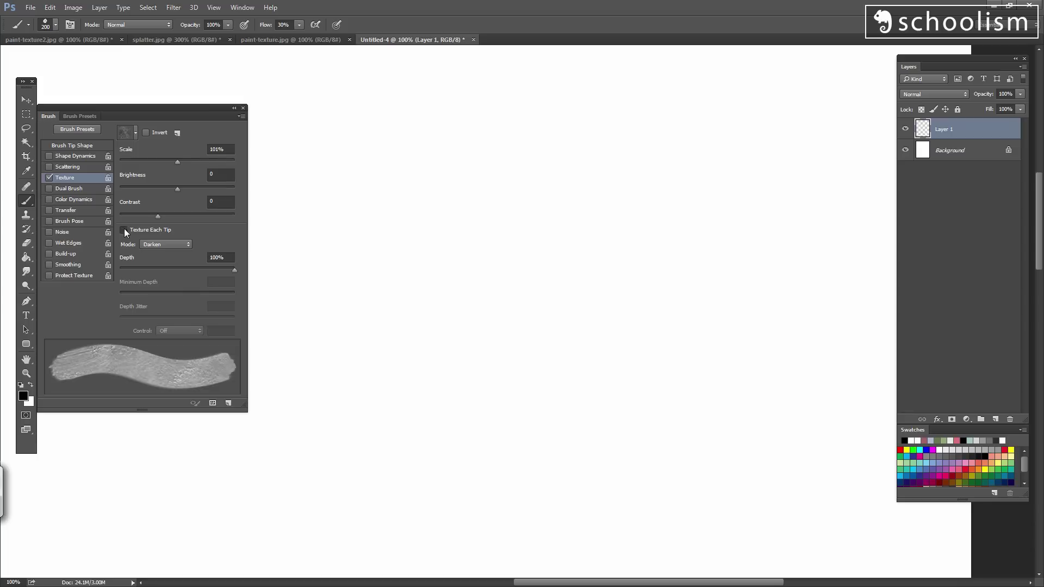
{"action": "left_click", "coordinate": [124, 229]}
{"action": "left_click", "coordinate": [125, 230]}
{"action": "left_click", "coordinate": [124, 230]}
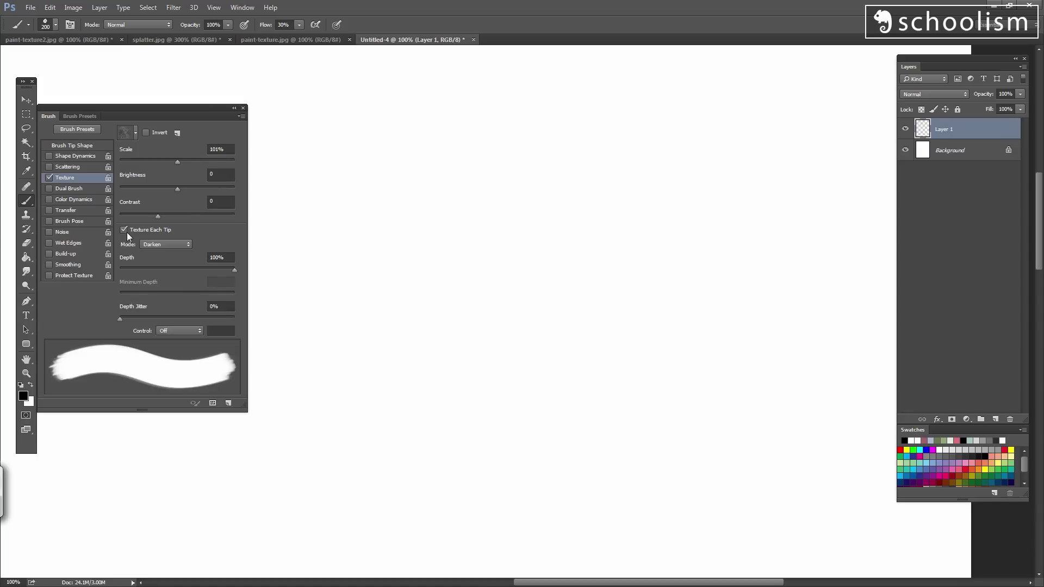
{"action": "left_click", "coordinate": [125, 230]}
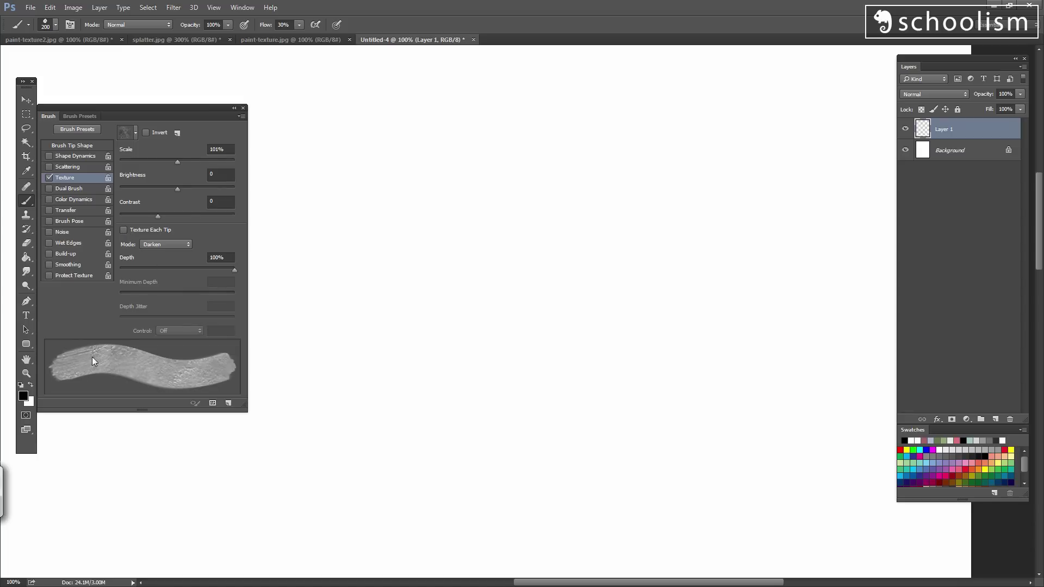
- Paint broad grey textured strokes on Layer 1 with Texture Each Tip off, and clear them
{"action": "mouse_move", "coordinate": [741, 158]}
{"action": "left_mouse_down"}
{"action": "mouse_move", "coordinate": [411, 302]}
{"action": "mouse_move", "coordinate": [321, 376]}
{"action": "left_mouse_up"}
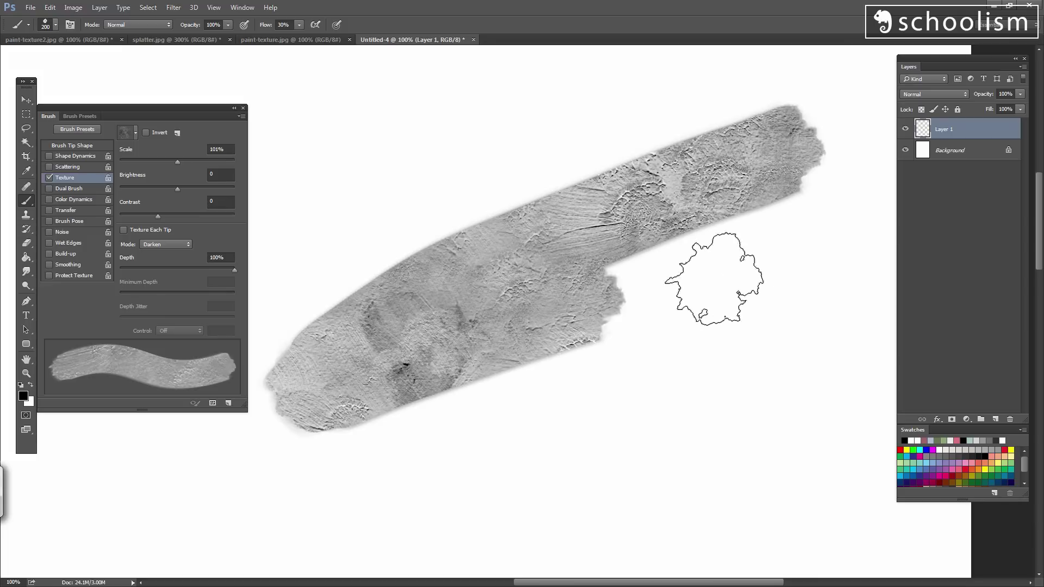
{"action": "left_click_drag", "start_coordinate": [794, 283], "coordinate": [478, 369]}
{"action": "mouse_move", "coordinate": [359, 417]}
{"action": "left_mouse_down"}
{"action": "mouse_move", "coordinate": [769, 397]}
{"action": "mouse_move", "coordinate": [455, 385]}
{"action": "left_mouse_up"}
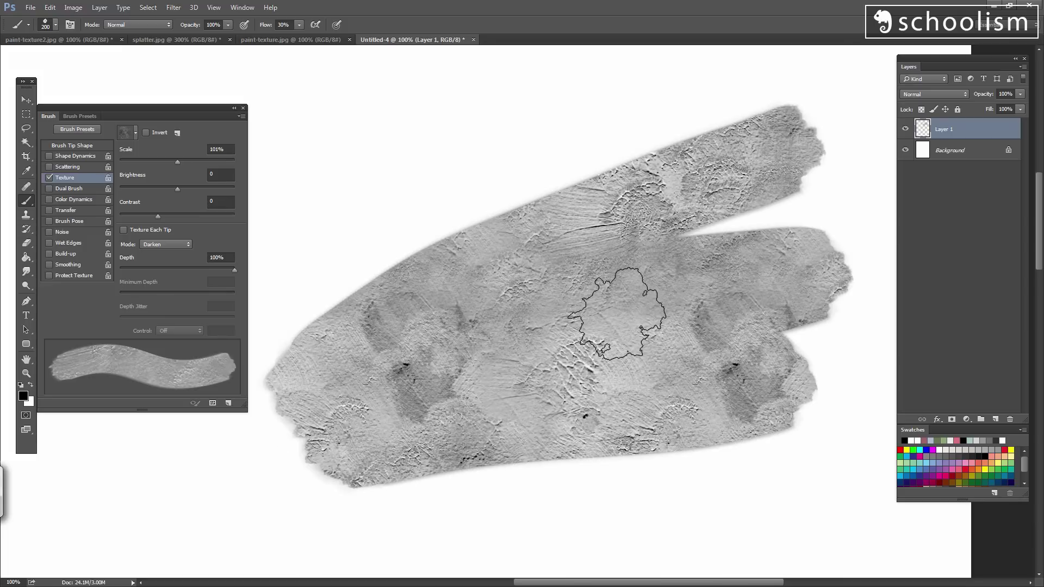
{"action": "key", "text": "Delete"}
- Turn Texture Each Tip back on and paint a large black zigzag test stroke on Layer 1
{"action": "left_click", "coordinate": [125, 230]}
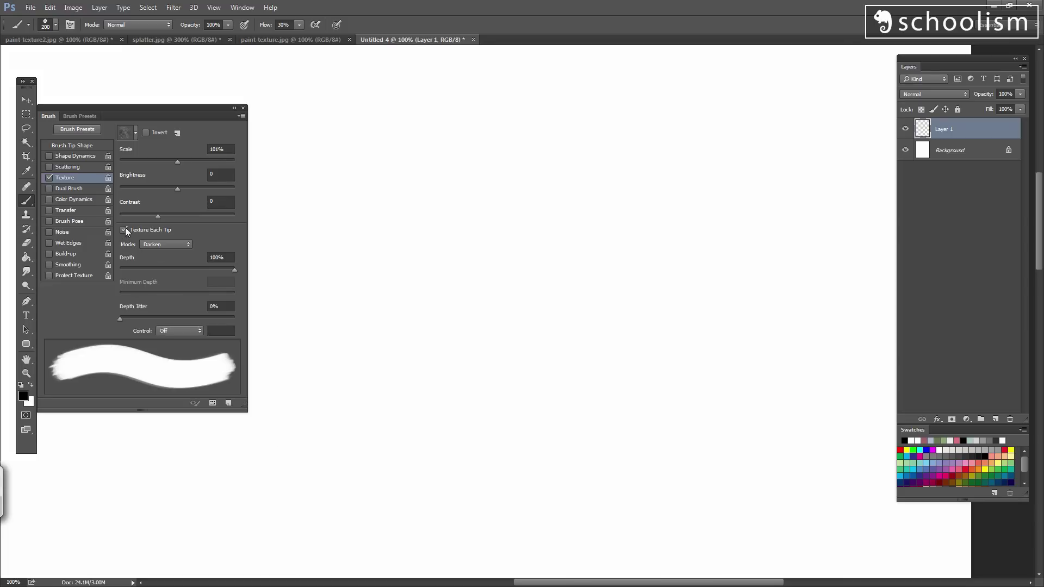
{"action": "left_click", "coordinate": [125, 230]}
{"action": "left_click", "coordinate": [125, 230]}
{"action": "left_click_drag", "start_coordinate": [789, 103], "coordinate": [663, 153]}
{"action": "mouse_move", "coordinate": [751, 109]}
{"action": "left_mouse_down"}
{"action": "mouse_move", "coordinate": [611, 266]}
{"action": "mouse_move", "coordinate": [361, 442]}
{"action": "mouse_move", "coordinate": [653, 432]}
{"action": "mouse_move", "coordinate": [429, 403]}
{"action": "left_mouse_up"}
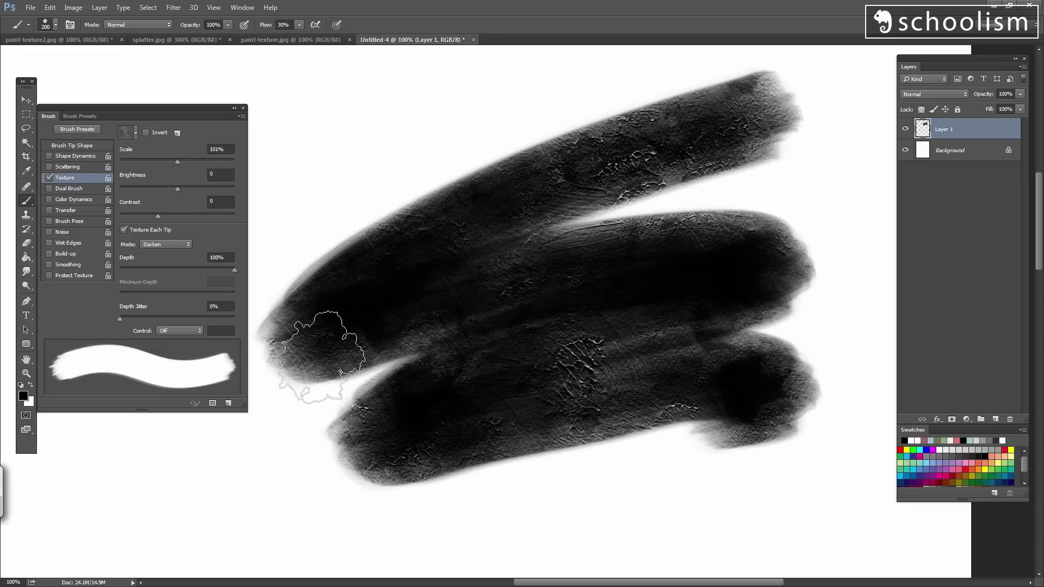
- Turn off Texture Each Tip and paint grey textured strokes above the black zigzag for comparison
{"action": "left_click", "coordinate": [124, 230]}
{"action": "left_click_drag", "start_coordinate": [261, 207], "coordinate": [799, 65]}
{"action": "mouse_move", "coordinate": [497, 305]}
{"action": "left_mouse_down"}
{"action": "mouse_move", "coordinate": [463, 354]}
{"action": "mouse_move", "coordinate": [483, 410]}
{"action": "left_mouse_up"}
{"action": "mouse_move", "coordinate": [642, 139]}
{"action": "left_mouse_down"}
{"action": "mouse_move", "coordinate": [599, 130]}
{"action": "mouse_move", "coordinate": [349, 182]}
{"action": "mouse_move", "coordinate": [611, 153]}
{"action": "mouse_move", "coordinate": [335, 229]}
{"action": "mouse_move", "coordinate": [275, 294]}
{"action": "left_mouse_up"}
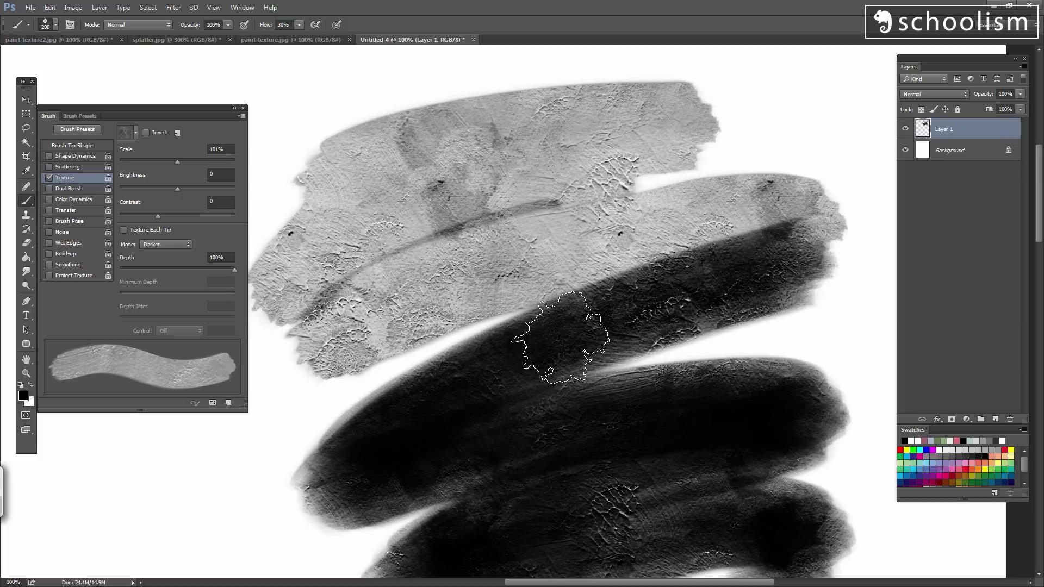
- Turn on Texture Each Tip, paint a black stroke down from the grey area, and undo all the comparison strokes
{"action": "left_click", "coordinate": [124, 230]}
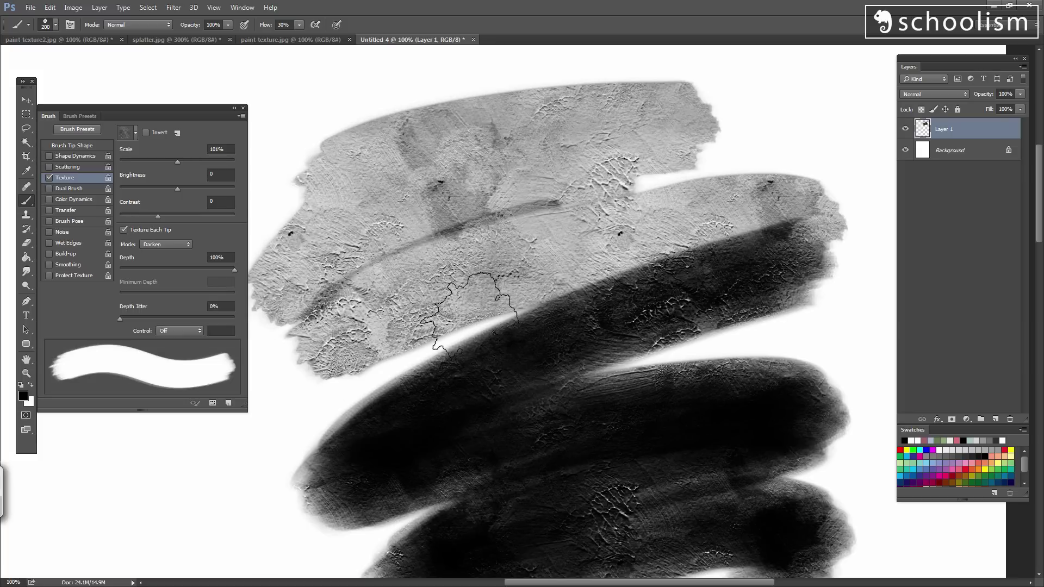
{"action": "mouse_move", "coordinate": [326, 351]}
{"action": "left_mouse_down"}
{"action": "mouse_move", "coordinate": [234, 451]}
{"action": "mouse_move", "coordinate": [92, 468]}
{"action": "left_mouse_up"}
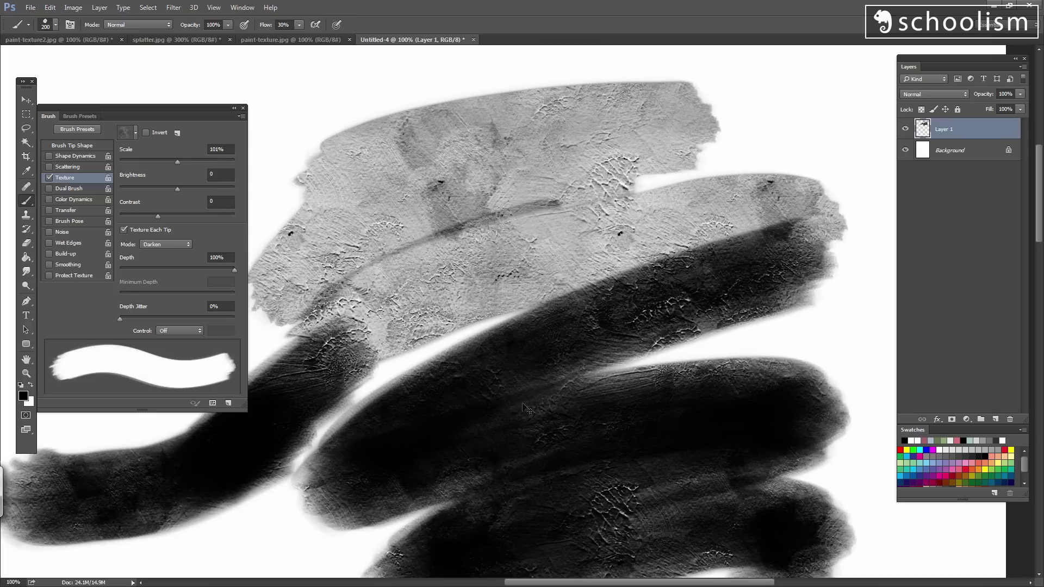
{"action": "key", "text": "ctrl+alt+z"}
{"action": "key", "text": "ctrl+alt+z"}
{"action": "key", "text": "ctrl+alt+z"}
{"action": "key", "text": "ctrl+alt+z"}
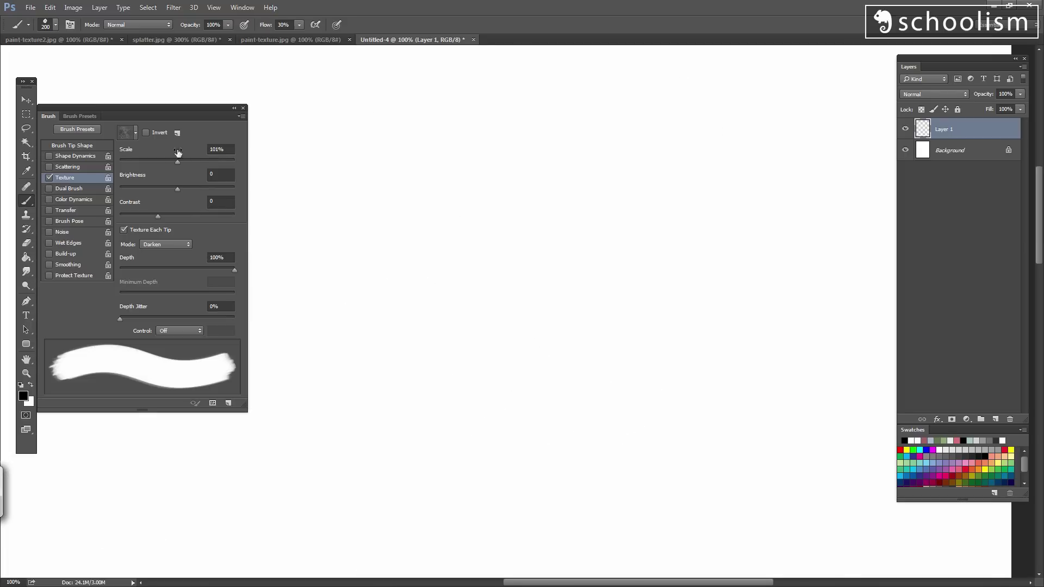
- Compare the brush preview with Invert and Texture Each Tip toggled, ending with Invert off and Texture Each Tip on
{"action": "left_click", "coordinate": [125, 230]}
{"action": "left_click", "coordinate": [146, 133]}
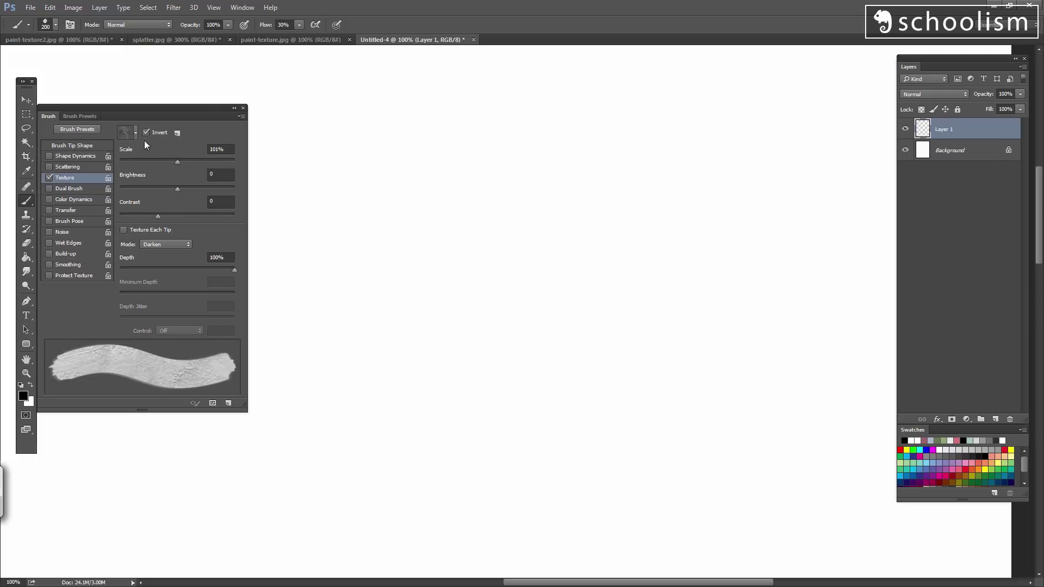
{"action": "left_click", "coordinate": [124, 230]}
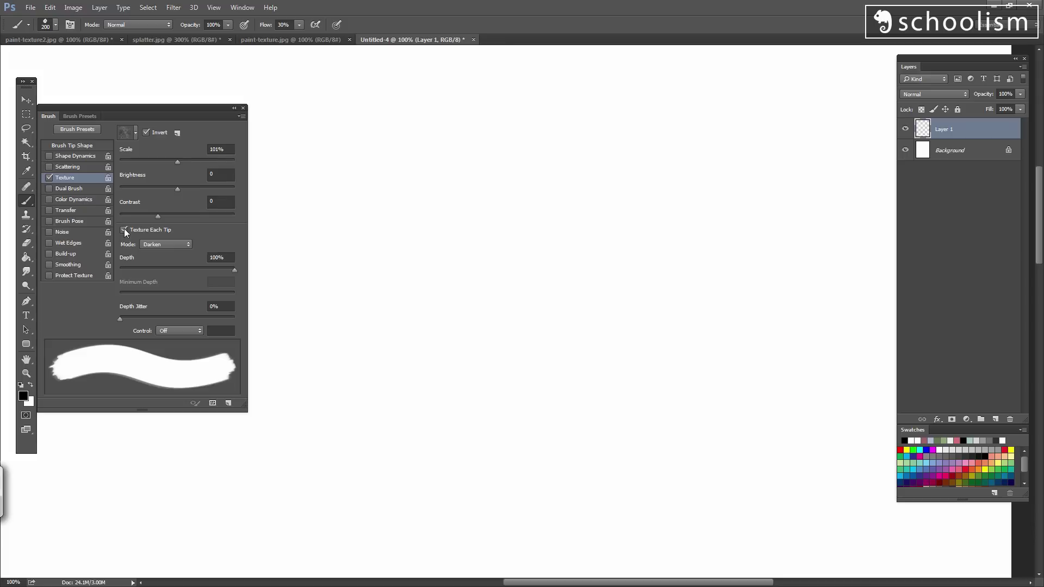
{"action": "left_click", "coordinate": [124, 229]}
{"action": "left_click", "coordinate": [145, 132]}
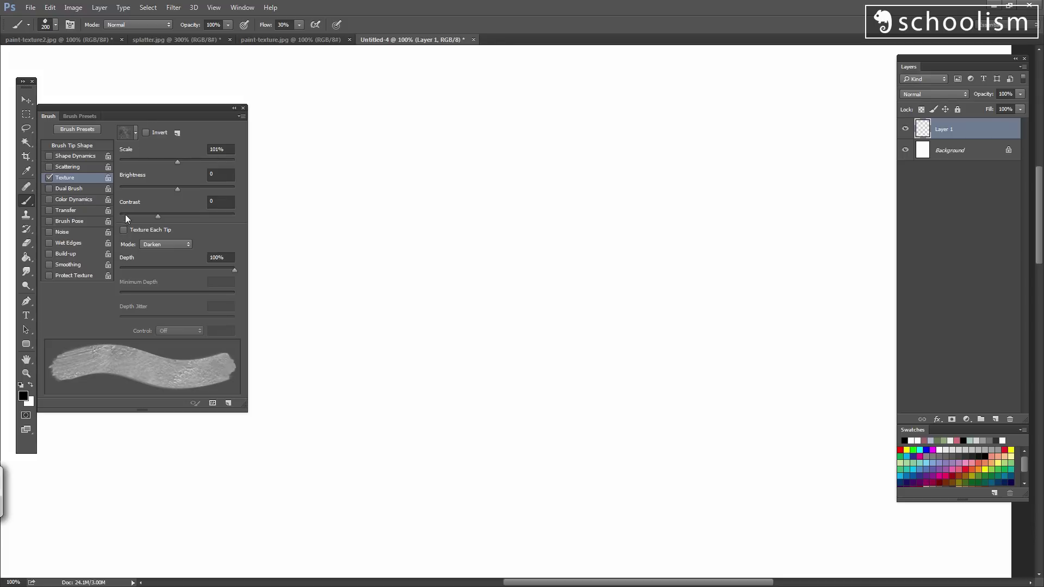
{"action": "left_click", "coordinate": [123, 230]}
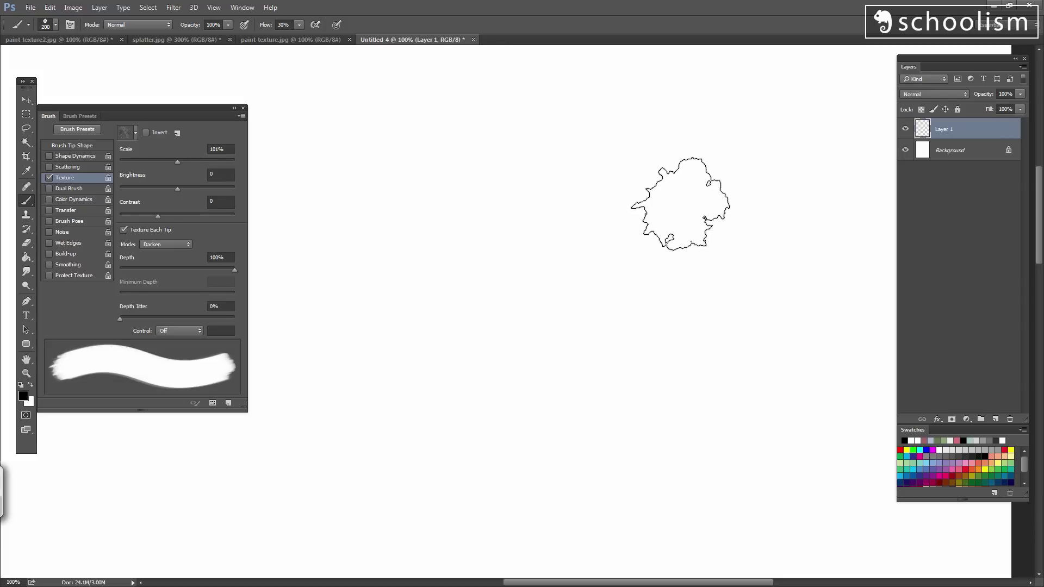
- Paint a broad black zigzag test stroke on Layer 1, clear the whole layer, and deselect
{"action": "mouse_move", "coordinate": [688, 185]}
{"action": "left_mouse_down"}
{"action": "mouse_move", "coordinate": [499, 228]}
{"action": "mouse_move", "coordinate": [315, 326]}
{"action": "left_mouse_up"}
{"action": "left_click_drag", "start_coordinate": [397, 430], "coordinate": [797, 264]}
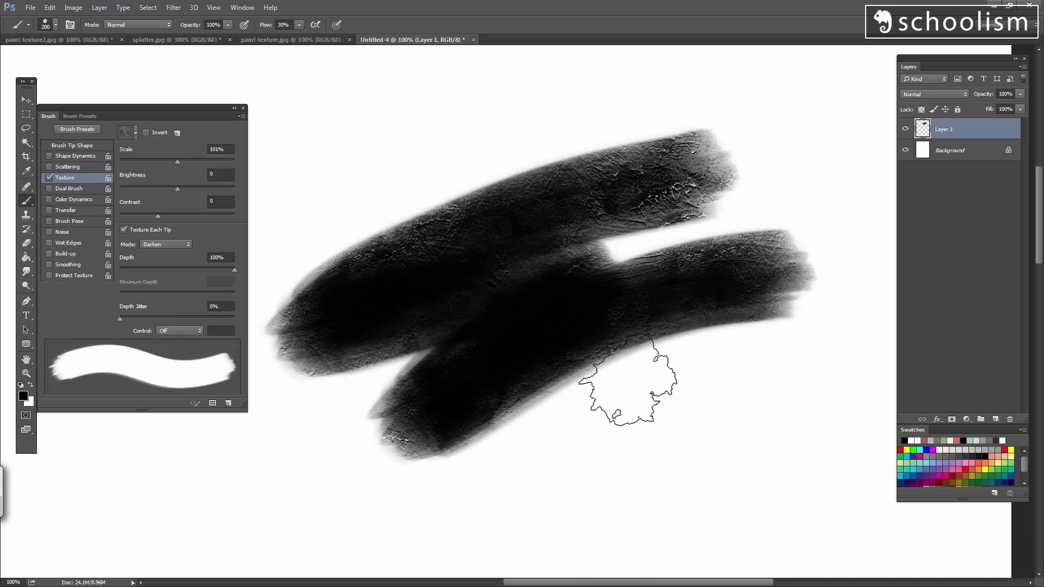
{"action": "key", "text": "ctrl"}
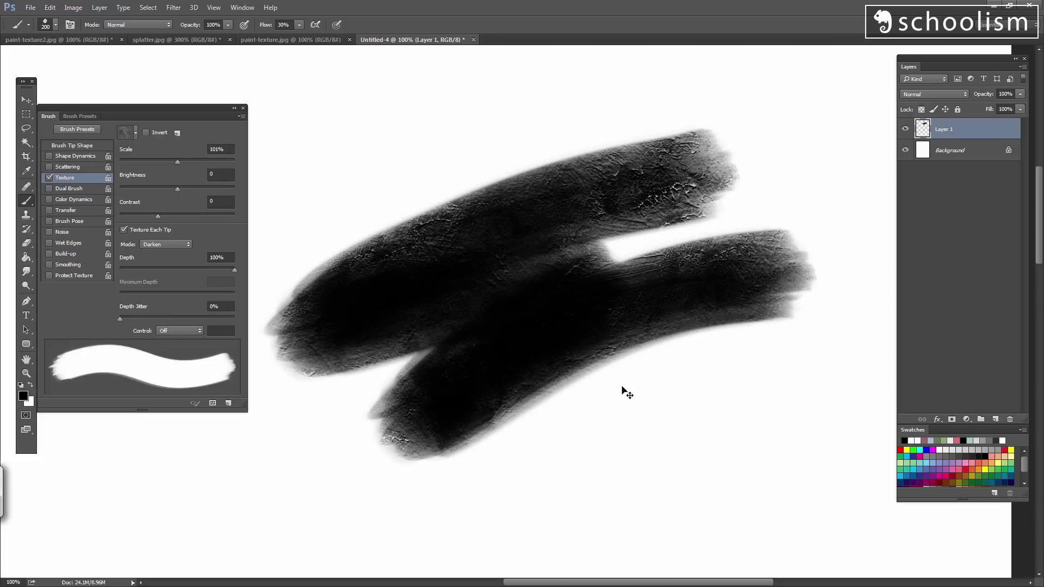
{"action": "key", "text": "ctrl+a"}
{"action": "key", "text": "Delete"}
{"action": "key", "text": "ctrl+d"}
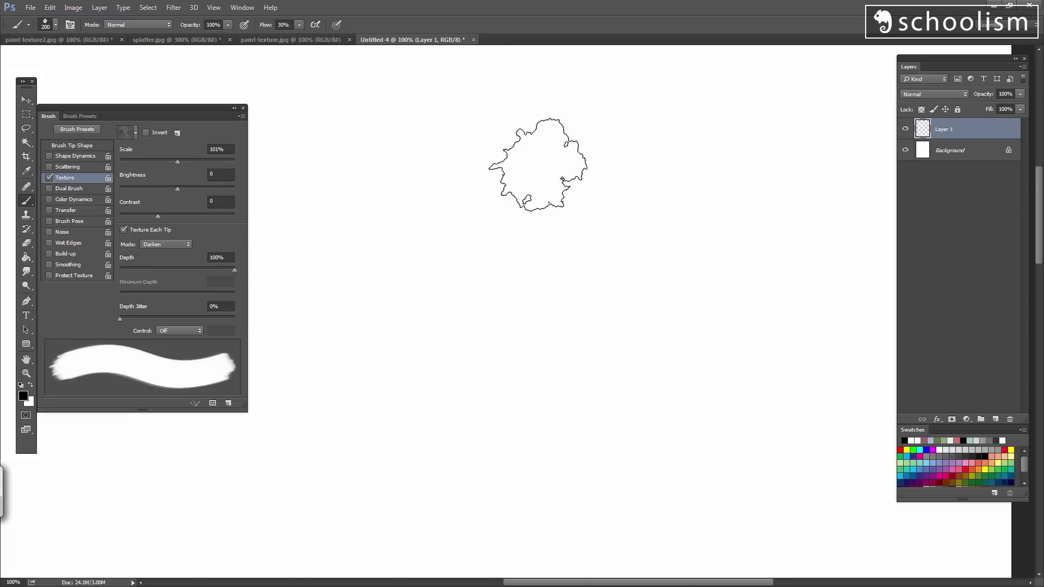
- Try black zigzag strokes at the full texture depth and at a depth of 36%, undoing each stroke
{"action": "mouse_move", "coordinate": [532, 163]}
{"action": "left_mouse_down"}
{"action": "mouse_move", "coordinate": [600, 145]}
{"action": "mouse_move", "coordinate": [358, 308]}
{"action": "mouse_move", "coordinate": [391, 353]}
{"action": "mouse_move", "coordinate": [577, 252]}
{"action": "mouse_move", "coordinate": [762, 236]}
{"action": "mouse_move", "coordinate": [772, 213]}
{"action": "left_mouse_up"}
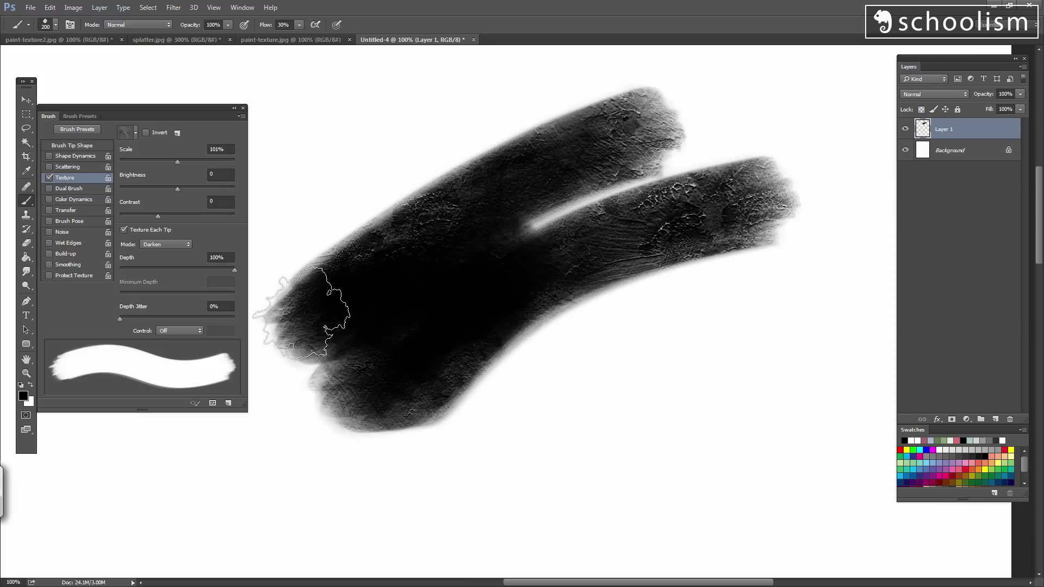
{"action": "key", "text": "ctrl+z"}
{"action": "left_click_drag", "start_coordinate": [234, 270], "coordinate": [161, 271]}
{"action": "mouse_move", "coordinate": [704, 141]}
{"action": "left_mouse_down"}
{"action": "mouse_move", "coordinate": [513, 268]}
{"action": "mouse_move", "coordinate": [415, 401]}
{"action": "mouse_move", "coordinate": [792, 244]}
{"action": "left_mouse_up"}
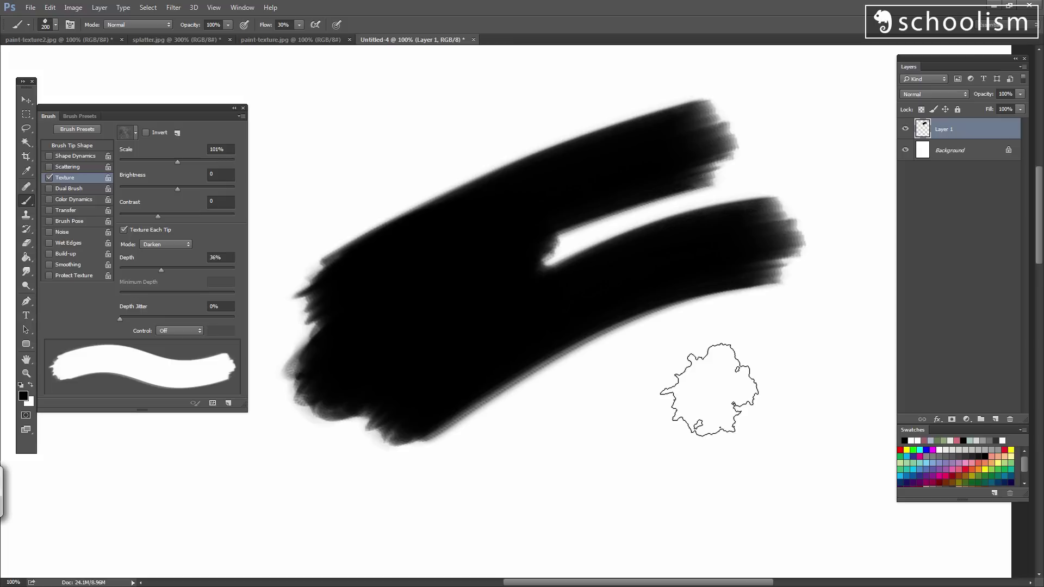
{"action": "key", "text": "ctrl+z"}
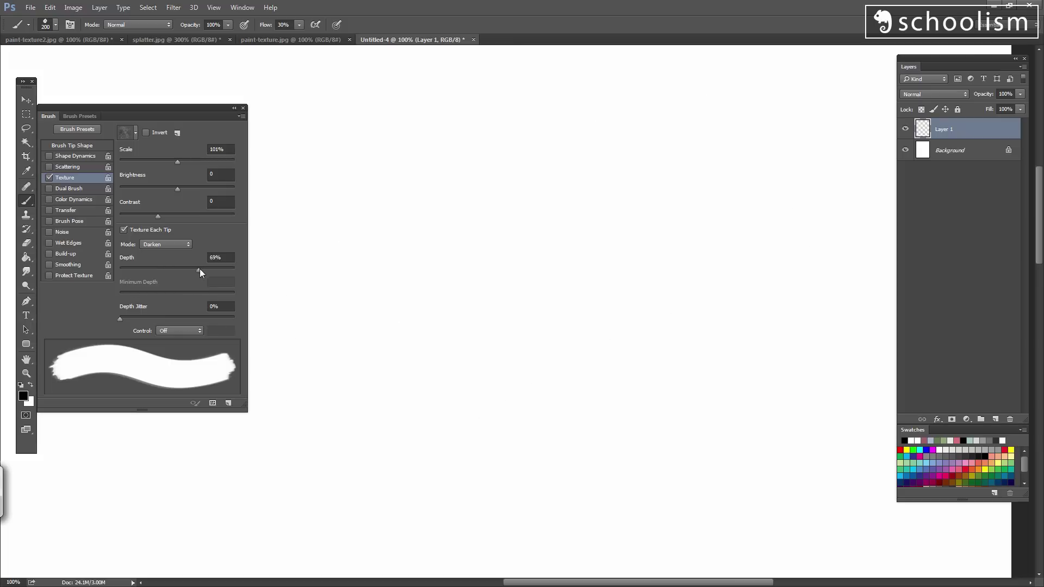
- Set the brush texture depth to 91% and try black zigzag strokes on Layer 1, undoing each one
{"action": "left_click_drag", "start_coordinate": [200, 269], "coordinate": [210, 270]}
{"action": "mouse_move", "coordinate": [637, 191]}
{"action": "left_mouse_down"}
{"action": "mouse_move", "coordinate": [478, 276]}
{"action": "mouse_move", "coordinate": [578, 327]}
{"action": "mouse_move", "coordinate": [746, 314]}
{"action": "left_mouse_up"}
{"action": "key", "text": "ctrl+z"}
{"action": "mouse_move", "coordinate": [707, 163]}
{"action": "left_mouse_down"}
{"action": "mouse_move", "coordinate": [432, 350]}
{"action": "mouse_move", "coordinate": [739, 261]}
{"action": "left_mouse_up"}
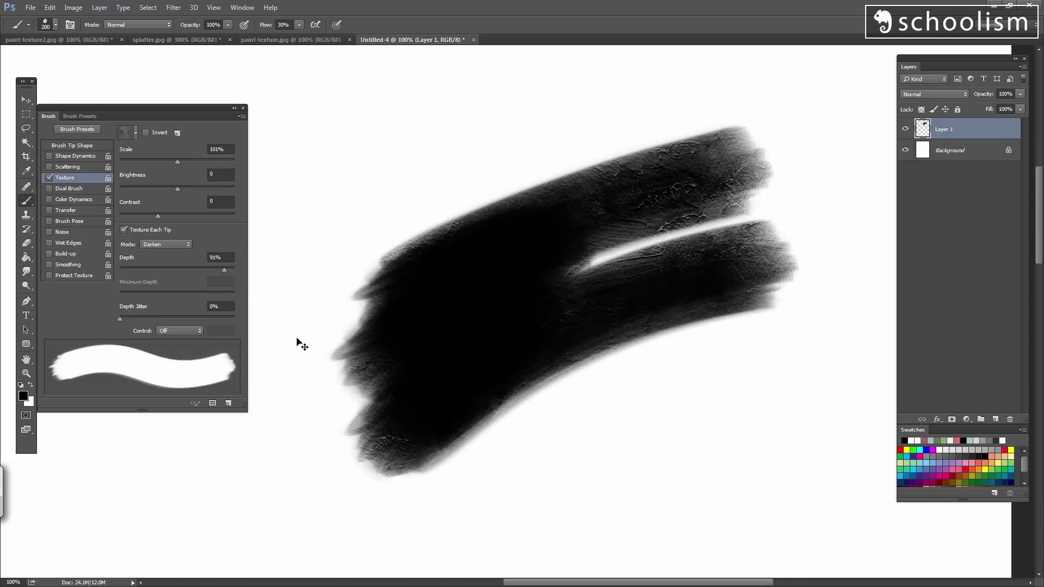
{"action": "key", "text": "ctrl+z"}
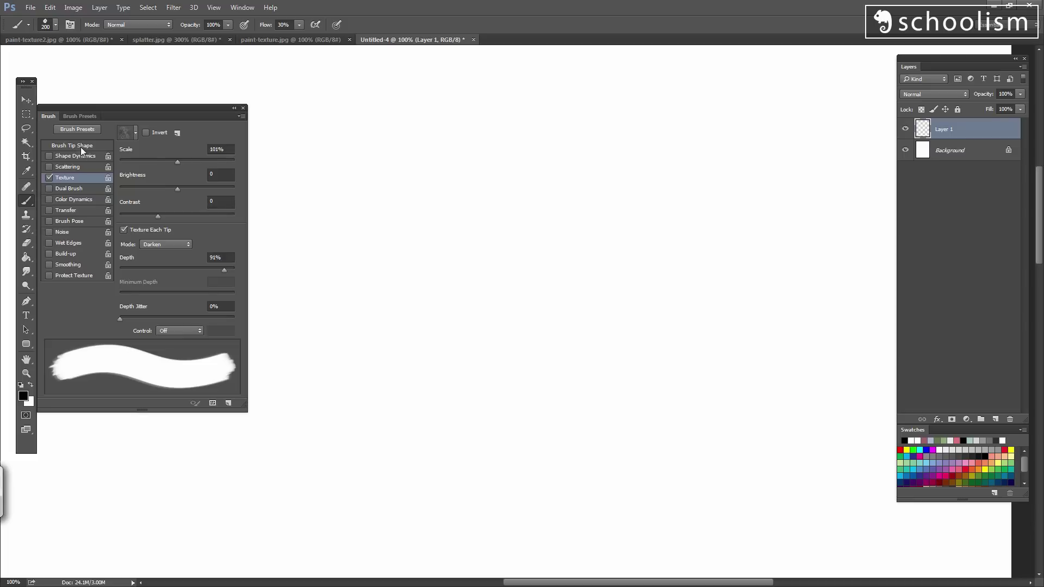
- Enable Shape Dynamics for the brush and set the Size Jitter control to Pen Pressure
{"action": "left_click", "coordinate": [80, 146]}
{"action": "left_click", "coordinate": [84, 155]}
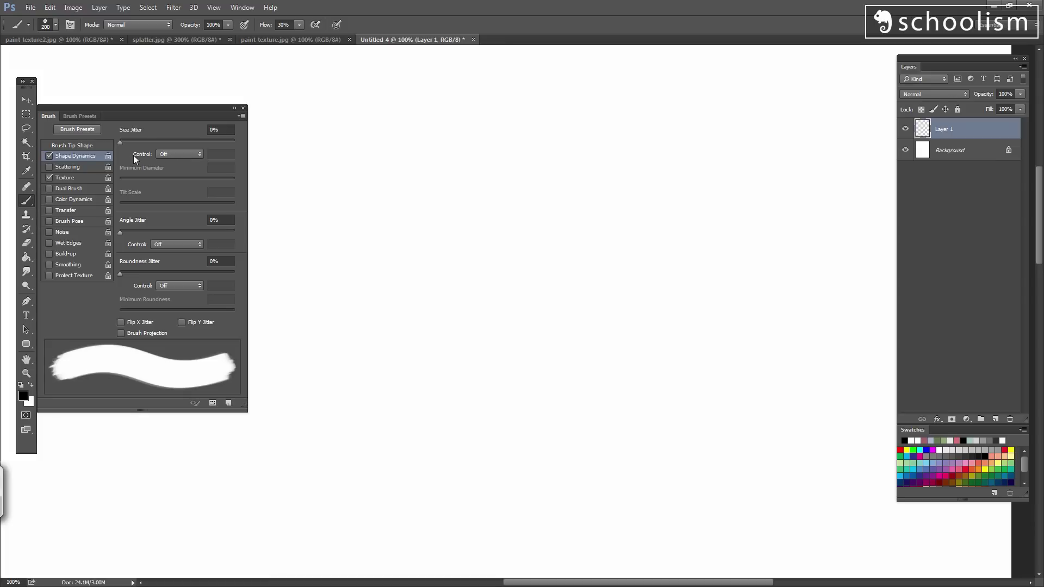
{"action": "left_click", "coordinate": [187, 155]}
{"action": "left_click", "coordinate": [171, 176]}
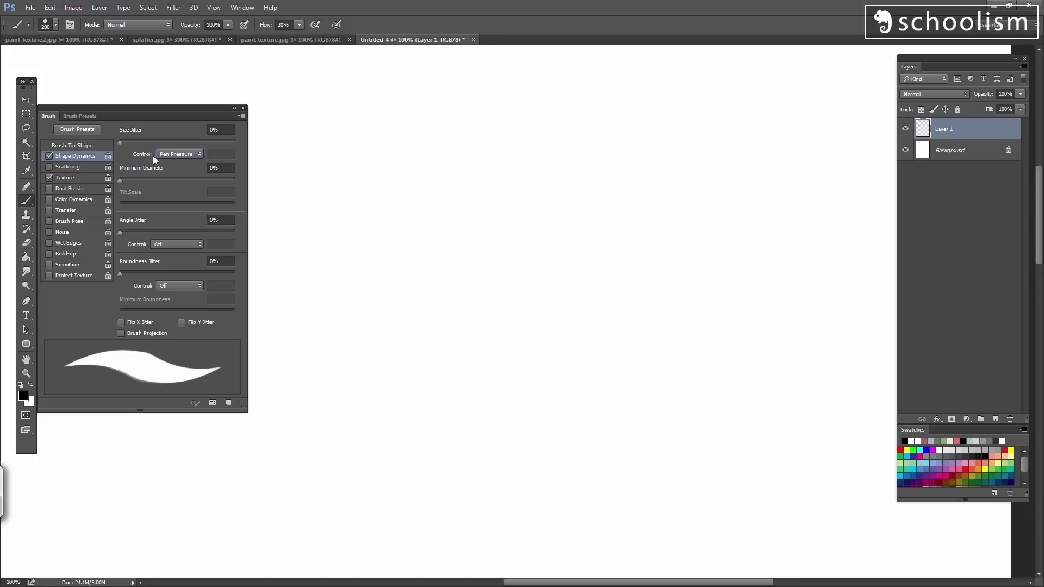
{"action": "left_click", "coordinate": [177, 155]}
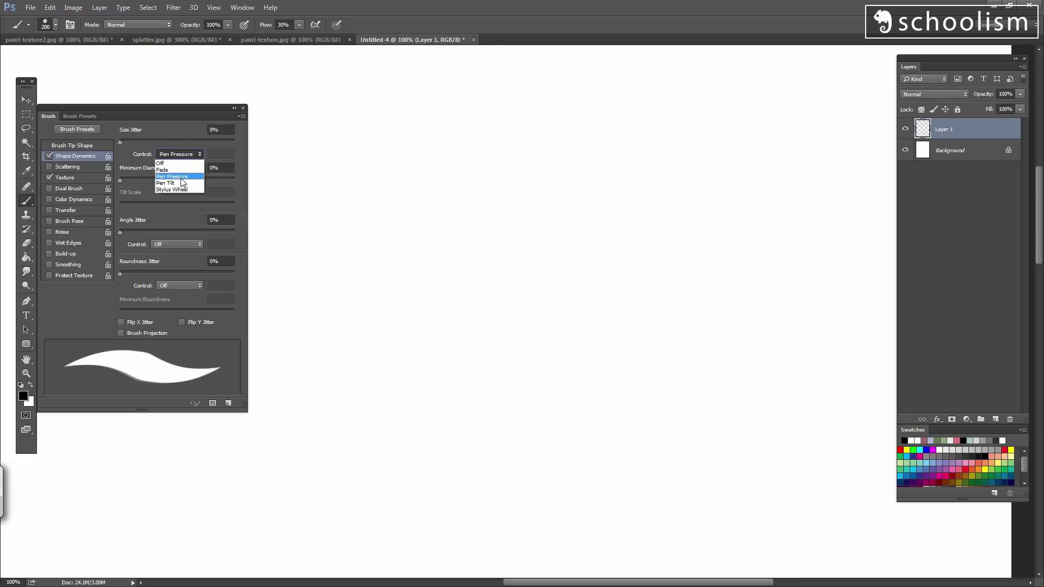
{"action": "left_click", "coordinate": [148, 171]}
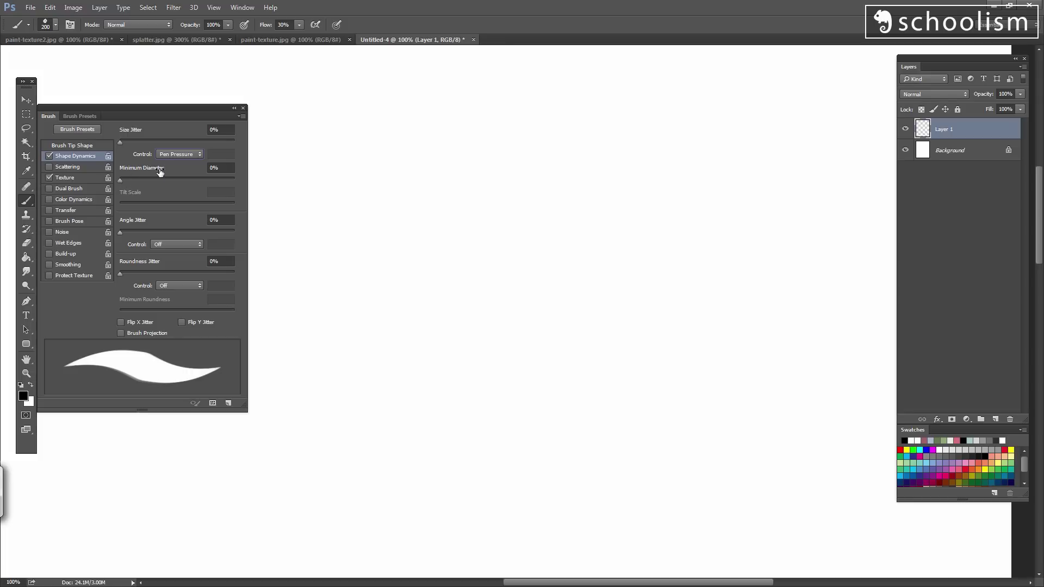
- Set the Minimum Diameter to 38% and try black zigzag strokes of varying width, undoing each one
{"action": "left_click_drag", "start_coordinate": [119, 180], "coordinate": [162, 182]}
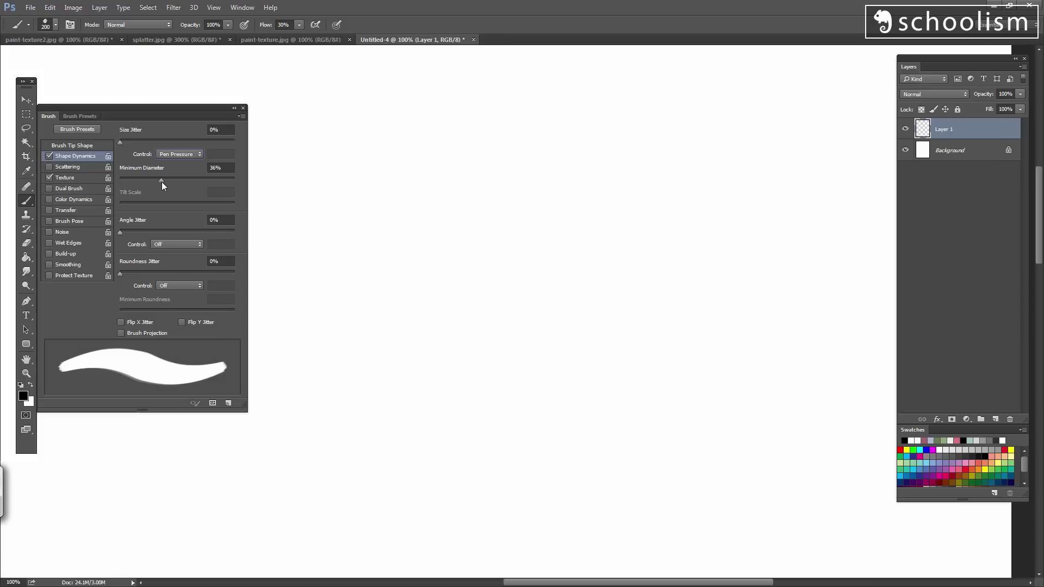
{"action": "mouse_move", "coordinate": [645, 143]}
{"action": "left_mouse_down"}
{"action": "mouse_move", "coordinate": [385, 268]}
{"action": "mouse_move", "coordinate": [509, 330]}
{"action": "mouse_move", "coordinate": [741, 240]}
{"action": "left_mouse_up"}
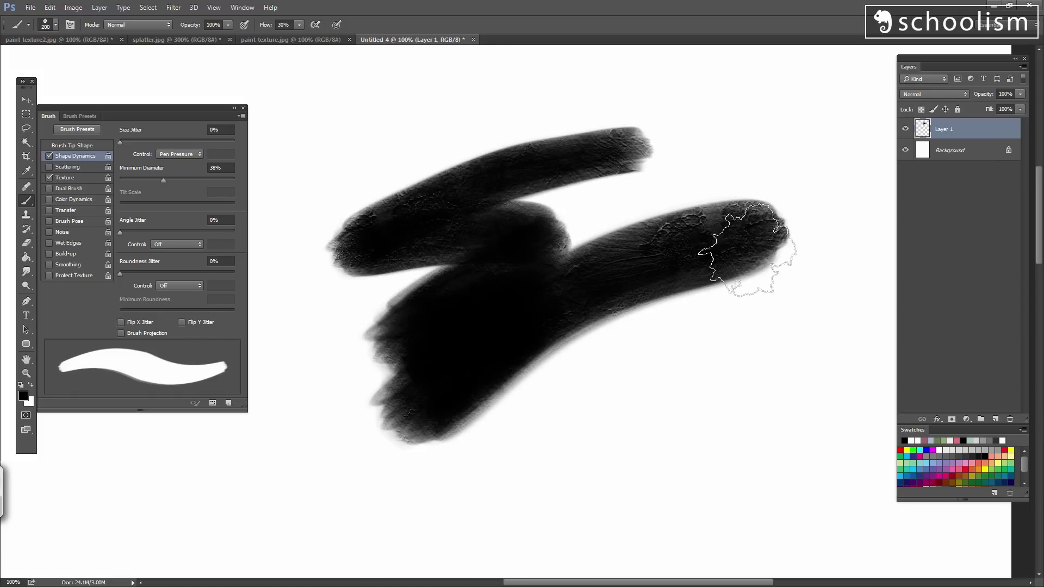
{"action": "key", "text": "ctrl+z"}
{"action": "mouse_move", "coordinate": [661, 185]}
{"action": "left_mouse_down"}
{"action": "mouse_move", "coordinate": [328, 294]}
{"action": "mouse_move", "coordinate": [492, 246]}
{"action": "mouse_move", "coordinate": [442, 387]}
{"action": "mouse_move", "coordinate": [657, 260]}
{"action": "mouse_move", "coordinate": [750, 249]}
{"action": "mouse_move", "coordinate": [722, 304]}
{"action": "left_mouse_up"}
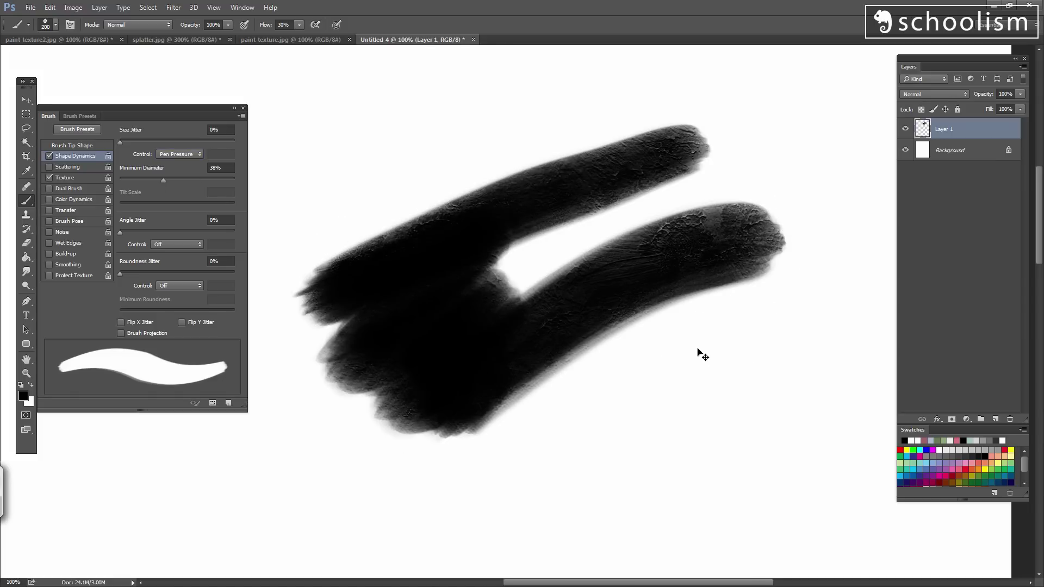
{"action": "key", "text": "ctrl+z"}
{"action": "mouse_move", "coordinate": [566, 157]}
{"action": "left_mouse_down"}
{"action": "mouse_move", "coordinate": [342, 285]}
{"action": "mouse_move", "coordinate": [390, 289]}
{"action": "mouse_move", "coordinate": [405, 313]}
{"action": "mouse_move", "coordinate": [699, 233]}
{"action": "left_mouse_up"}
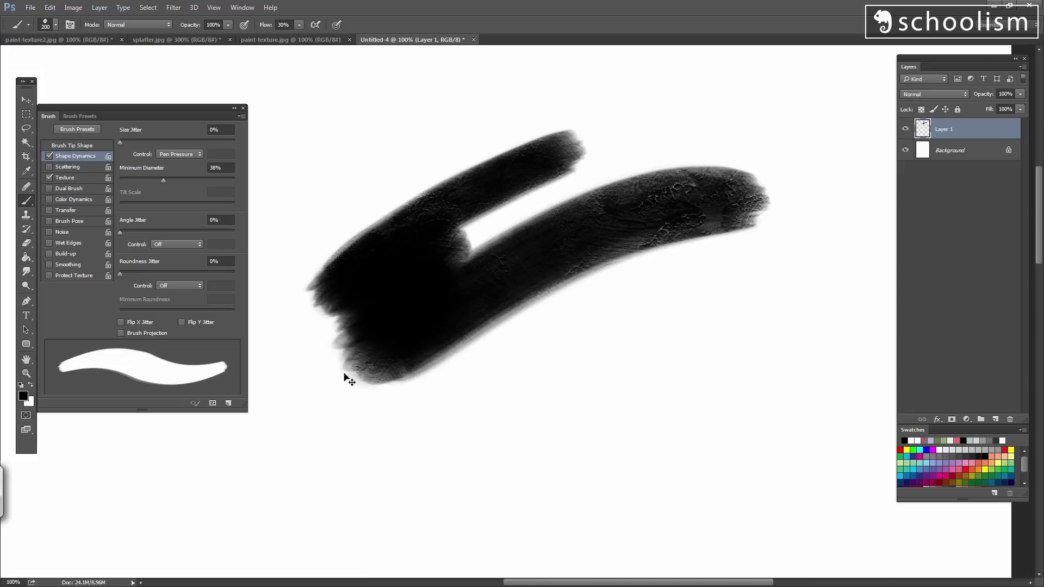
{"action": "key", "text": "ctrl+z"}
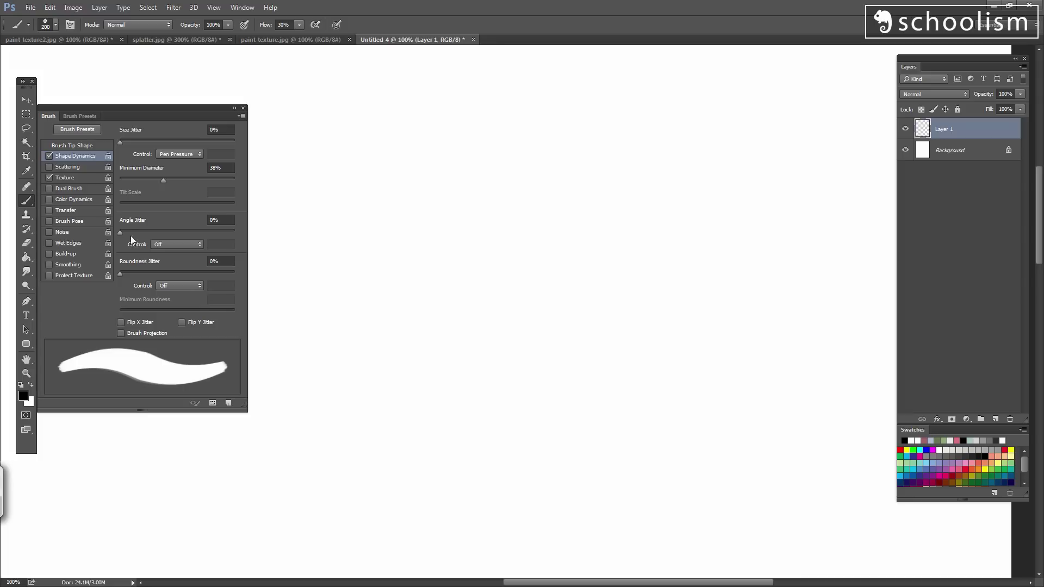
- Try an Angle Jitter of 26% with several broad black strokes across the canvas, and clear them from Layer 1
{"action": "left_click_drag", "start_coordinate": [119, 233], "coordinate": [148, 234]}
{"action": "mouse_move", "coordinate": [626, 136]}
{"action": "left_mouse_down"}
{"action": "mouse_move", "coordinate": [477, 182]}
{"action": "mouse_move", "coordinate": [299, 289]}
{"action": "left_mouse_up"}
{"action": "mouse_move", "coordinate": [403, 279]}
{"action": "left_mouse_down"}
{"action": "mouse_move", "coordinate": [681, 329]}
{"action": "mouse_move", "coordinate": [357, 441]}
{"action": "left_mouse_up"}
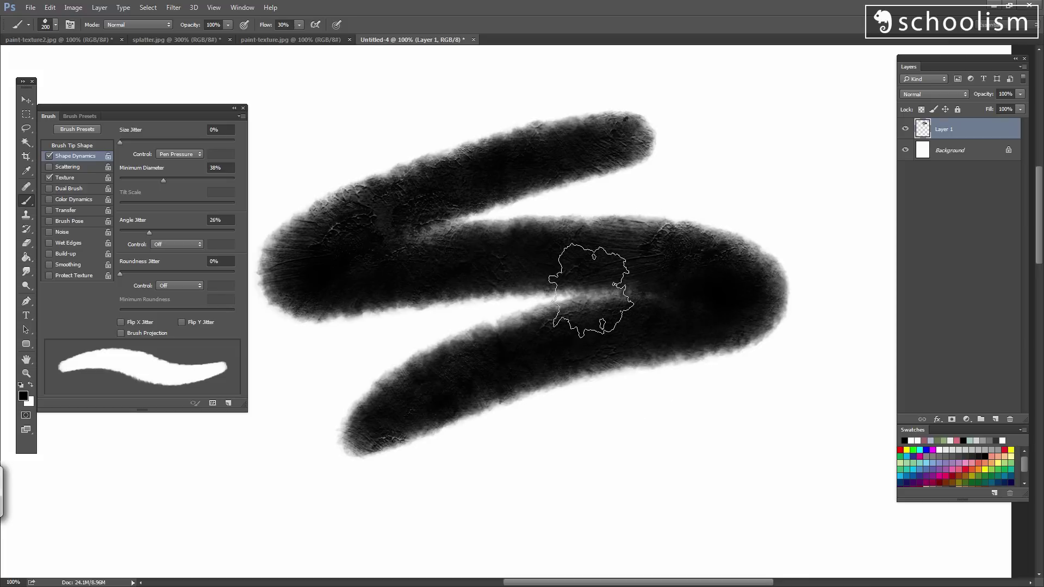
{"action": "mouse_move", "coordinate": [811, 394]}
{"action": "left_mouse_down"}
{"action": "mouse_move", "coordinate": [515, 424]}
{"action": "mouse_move", "coordinate": [372, 461]}
{"action": "left_mouse_up"}
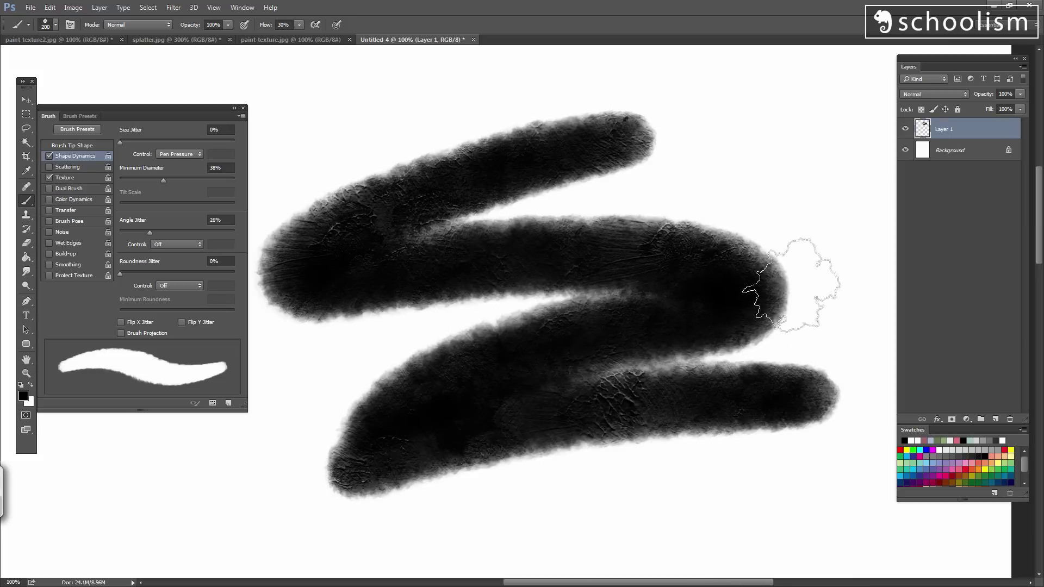
{"action": "mouse_move", "coordinate": [804, 175]}
{"action": "left_mouse_down"}
{"action": "mouse_move", "coordinate": [732, 145]}
{"action": "mouse_move", "coordinate": [419, 125]}
{"action": "left_mouse_up"}
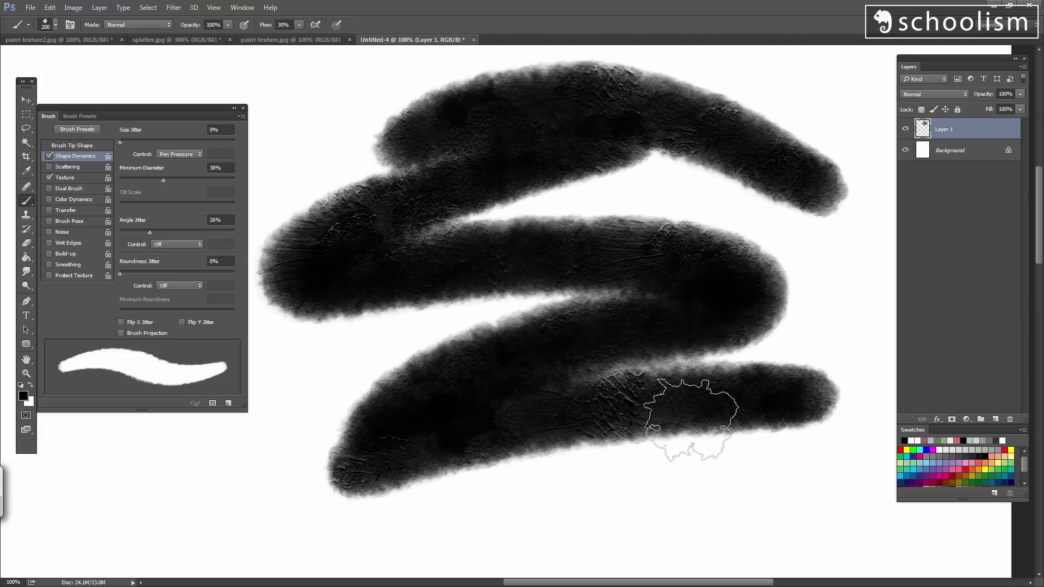
{"action": "key", "text": "ctrl+z"}
{"action": "key", "text": "Delete"}
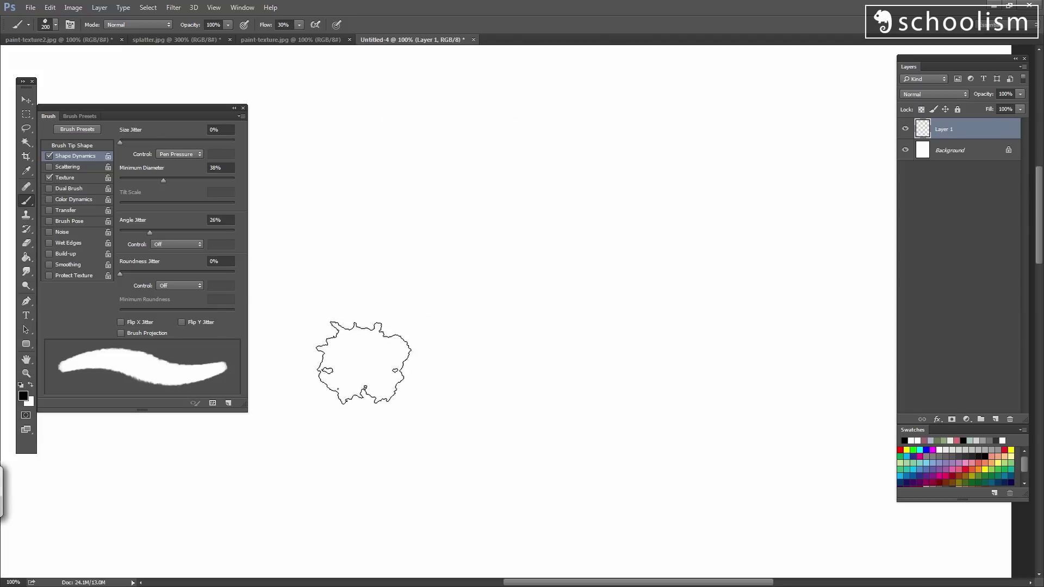
- Return the Angle Jitter to 0%, paint three diagonal black comparison strokes, and undo them all
{"action": "left_click_drag", "start_coordinate": [149, 233], "coordinate": [109, 239]}
{"action": "mouse_move", "coordinate": [718, 155]}
{"action": "left_mouse_down"}
{"action": "mouse_move", "coordinate": [548, 218]}
{"action": "mouse_move", "coordinate": [244, 402]}
{"action": "left_mouse_up"}
{"action": "left_click_drag", "start_coordinate": [745, 258], "coordinate": [484, 329]}
{"action": "left_click_drag", "start_coordinate": [406, 366], "coordinate": [305, 430]}
{"action": "left_click_drag", "start_coordinate": [742, 319], "coordinate": [337, 479]}
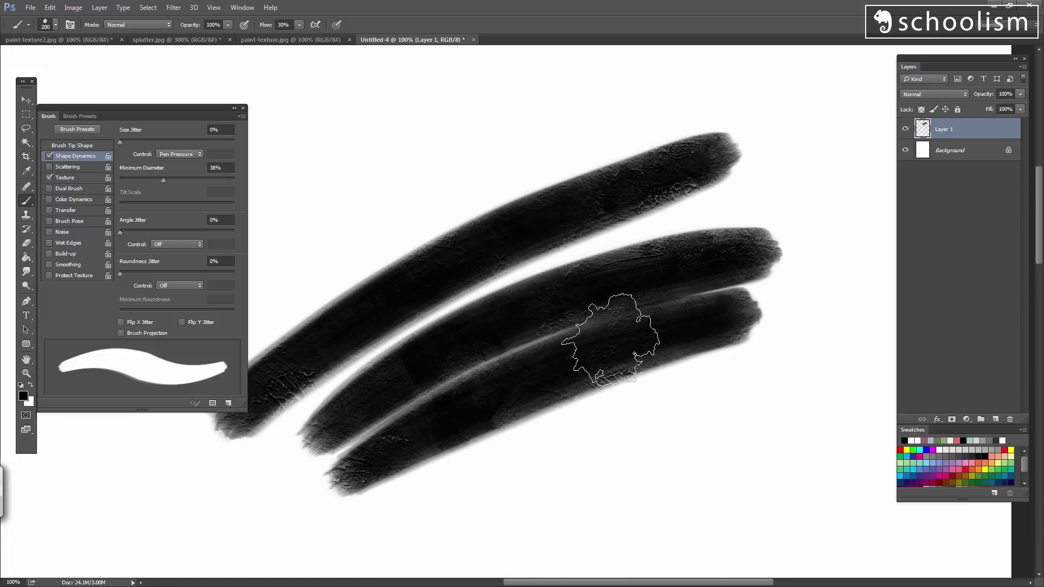
{"action": "key", "text": "ctrl+alt+z"}
{"action": "key", "text": "ctrl+alt+z"}
{"action": "key", "text": "ctrl+alt+z"}
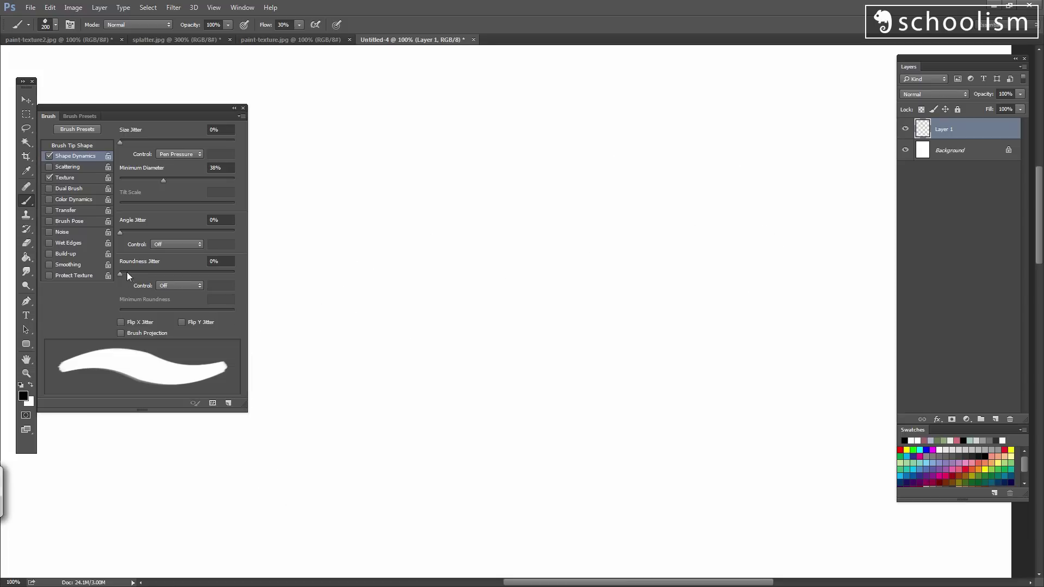
- Try flattening the brush tip to 44% roundness with a black zigzag stroke, undo the stroke, and reselect the original splatter tip
{"action": "left_click", "coordinate": [92, 146]}
{"action": "left_click_drag", "start_coordinate": [212, 231], "coordinate": [212, 241]}
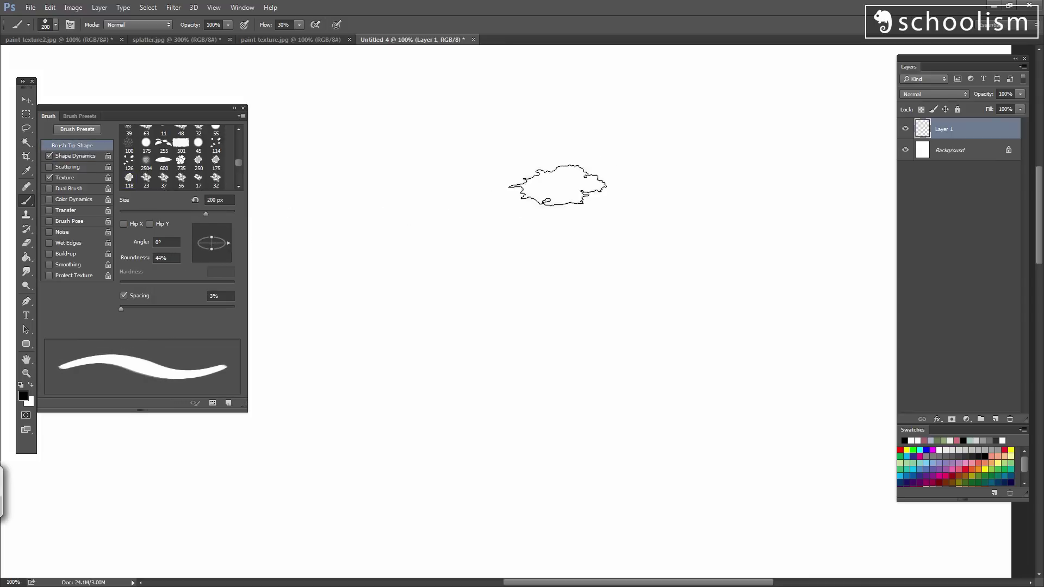
{"action": "mouse_move", "coordinate": [592, 173]}
{"action": "left_mouse_down"}
{"action": "mouse_move", "coordinate": [392, 331]}
{"action": "mouse_move", "coordinate": [436, 299]}
{"action": "mouse_move", "coordinate": [505, 331]}
{"action": "mouse_move", "coordinate": [704, 266]}
{"action": "left_mouse_up"}
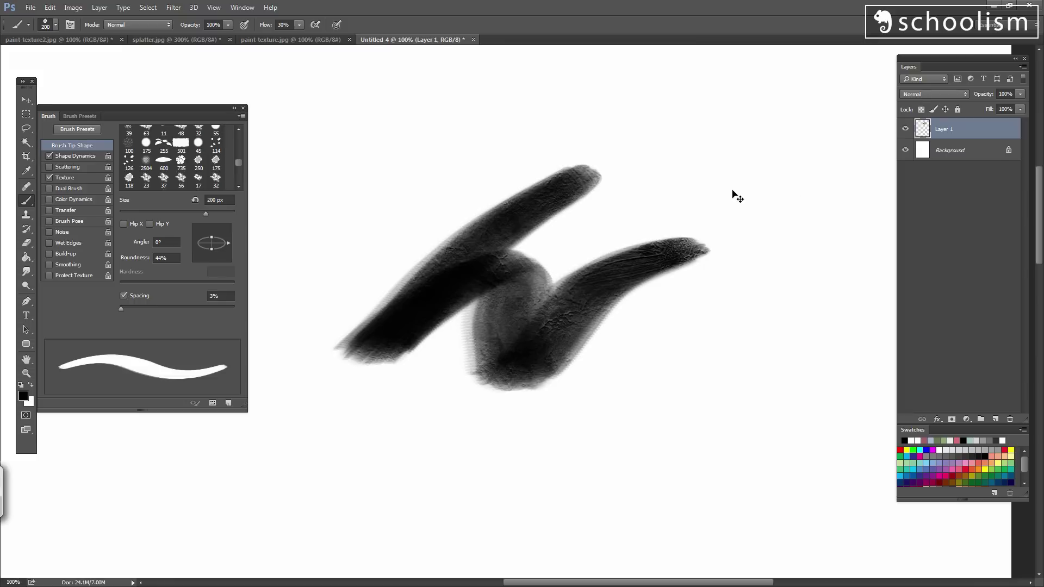
{"action": "key", "text": "ctrl+z"}
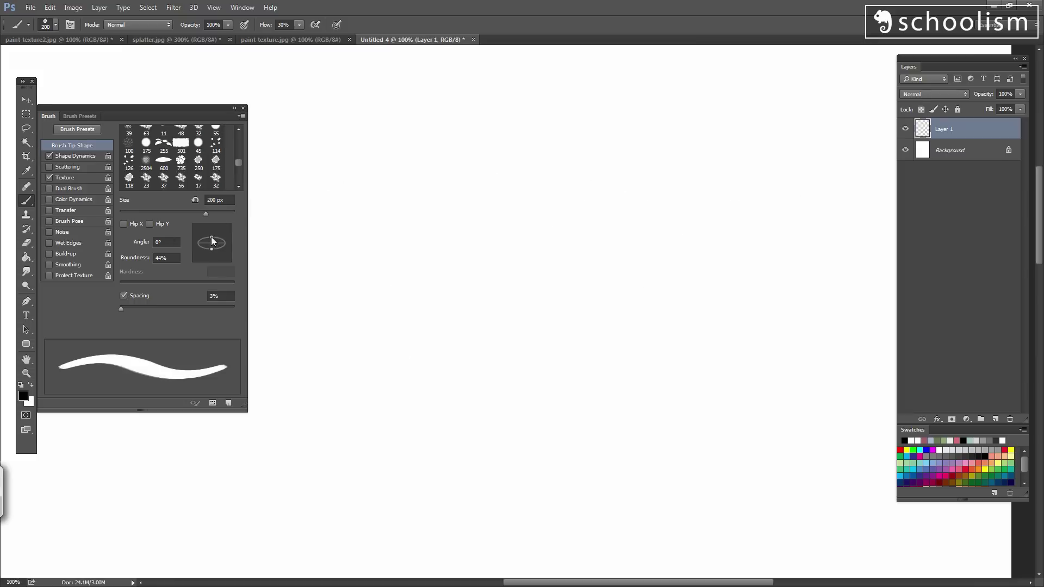
{"action": "left_click", "coordinate": [129, 178]}
- Try a Roundness Jitter of 38% with black test strokes, and revert both the strokes and the jitter
{"action": "left_click", "coordinate": [86, 154]}
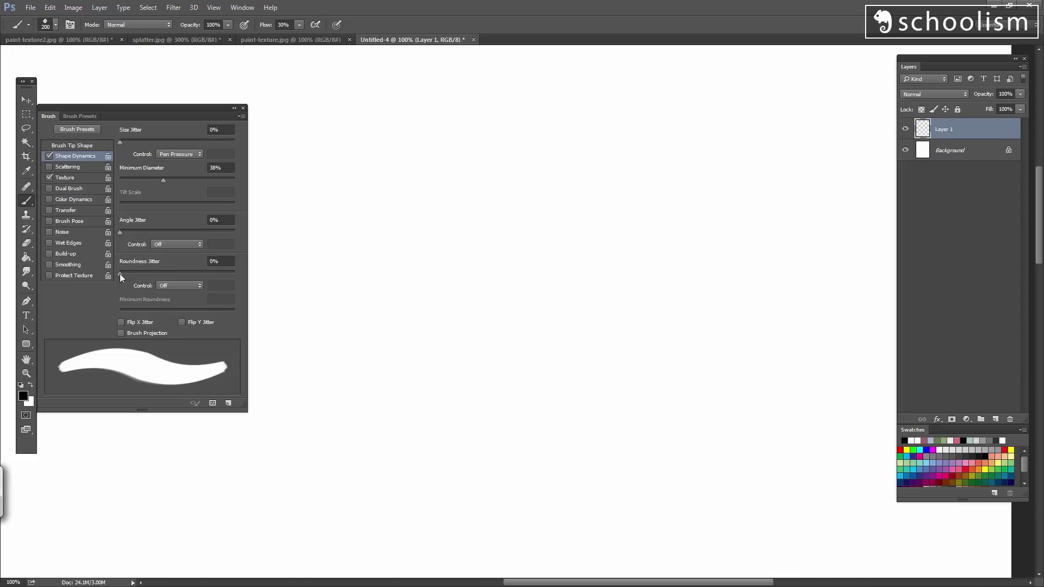
{"action": "left_click_drag", "start_coordinate": [120, 273], "coordinate": [161, 273]}
{"action": "left_click_drag", "start_coordinate": [590, 107], "coordinate": [661, 261]}
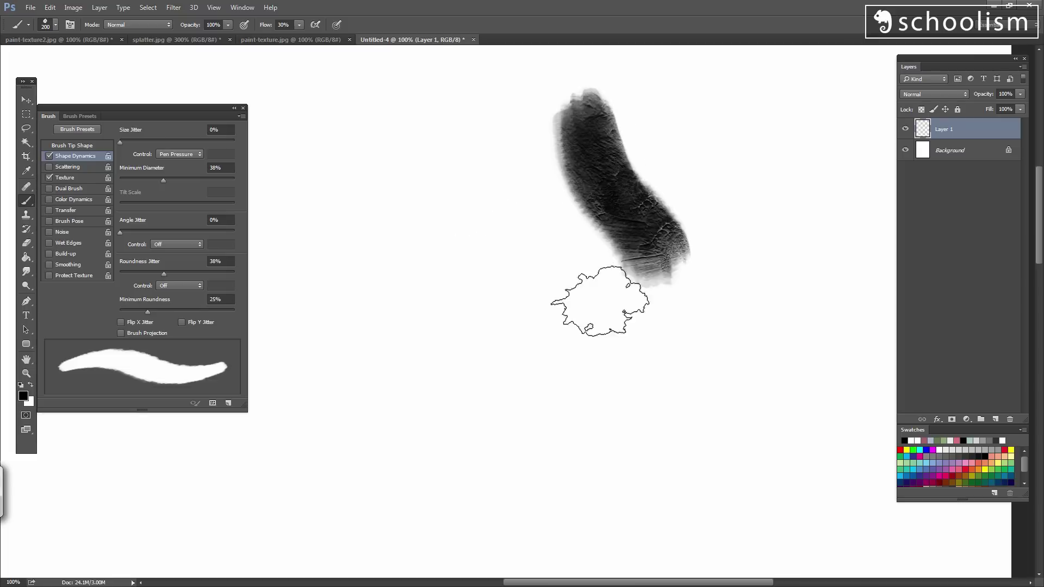
{"action": "mouse_move", "coordinate": [600, 302]}
{"action": "left_mouse_down"}
{"action": "mouse_move", "coordinate": [437, 333]}
{"action": "mouse_move", "coordinate": [473, 227]}
{"action": "mouse_move", "coordinate": [723, 297]}
{"action": "mouse_move", "coordinate": [534, 436]}
{"action": "left_mouse_up"}
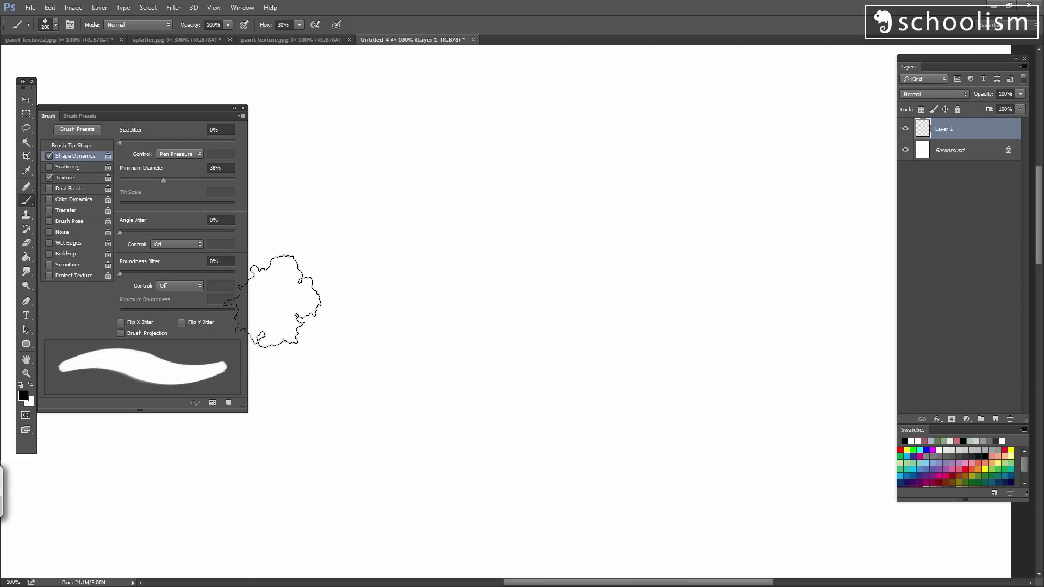
- Enable Transfer with the Flow Jitter control set to Pen Pressure, and try a black zigzag stroke, undoing it
{"action": "left_click", "coordinate": [68, 209]}
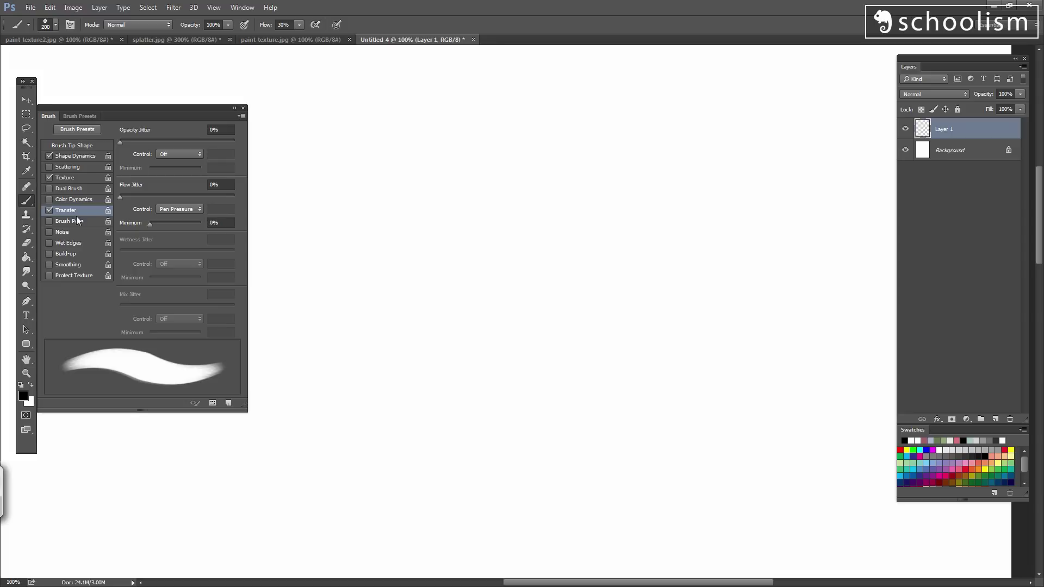
{"action": "left_click", "coordinate": [181, 208]}
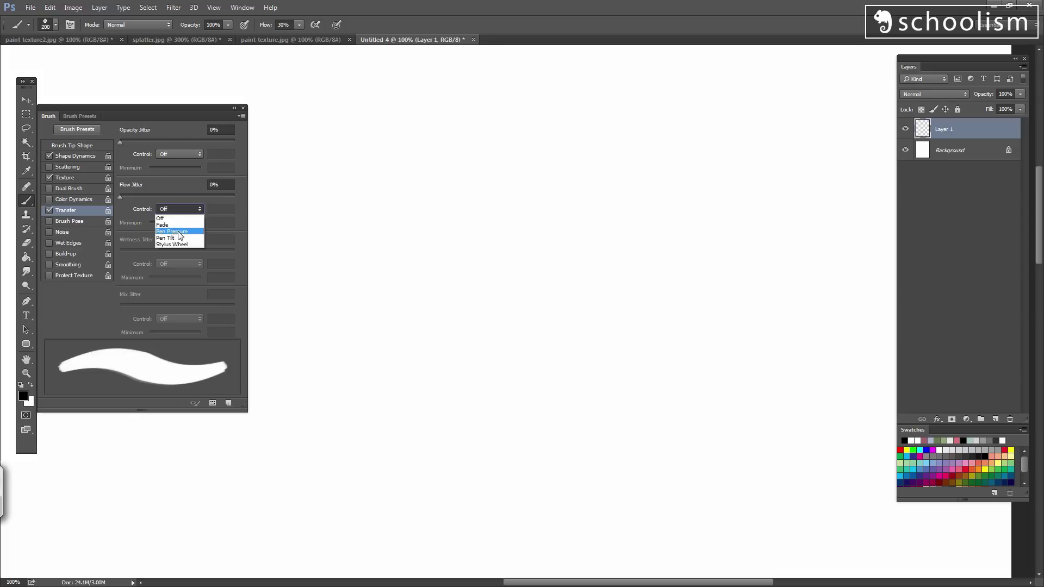
{"action": "left_click", "coordinate": [189, 232]}
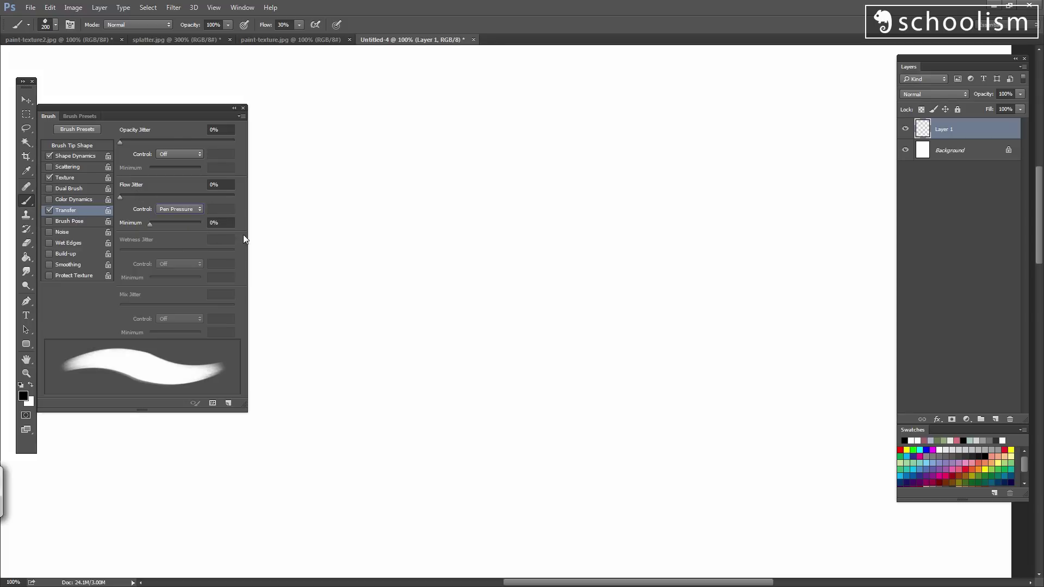
{"action": "left_click", "coordinate": [713, 124]}
{"action": "mouse_move", "coordinate": [731, 106]}
{"action": "left_mouse_down"}
{"action": "mouse_move", "coordinate": [567, 273]}
{"action": "mouse_move", "coordinate": [492, 378]}
{"action": "mouse_move", "coordinate": [773, 256]}
{"action": "left_mouse_up"}
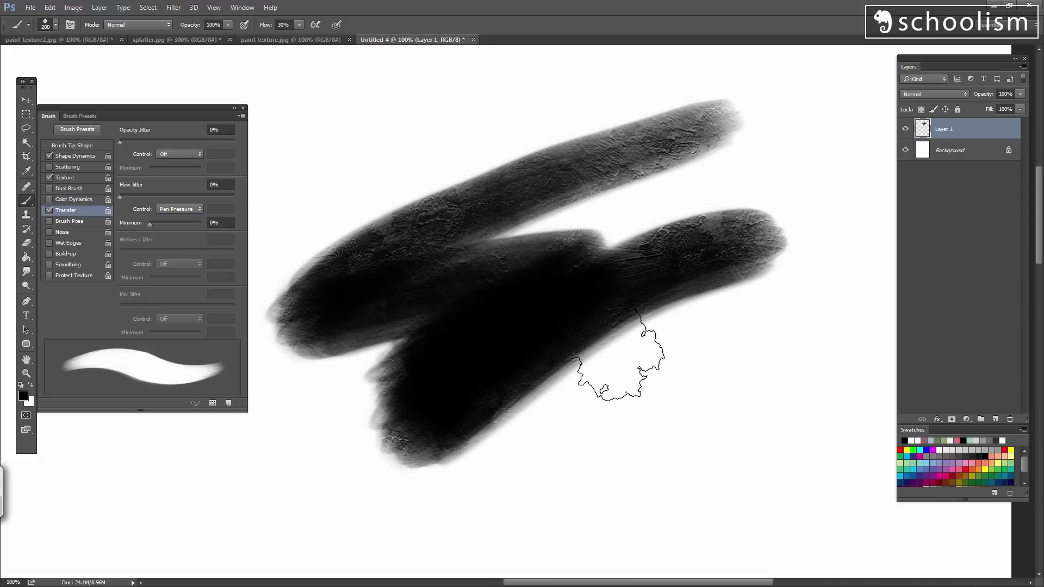
{"action": "key", "text": "ctrl+z"}
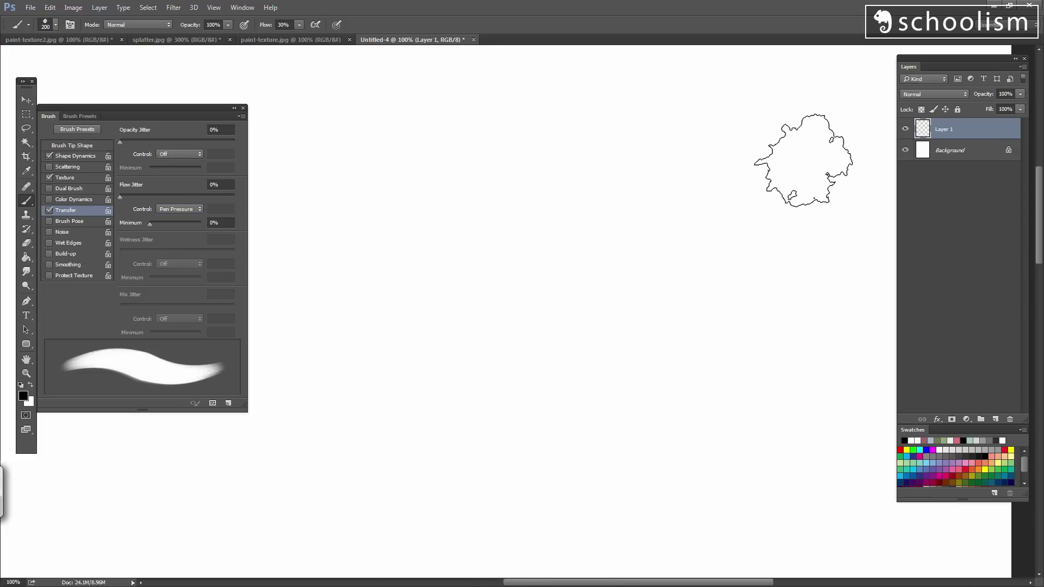
- Paint four adjacent light-pressure strokes and a dark zigzag below them, and undo back to the first light stroke
{"action": "mouse_move", "coordinate": [799, 168]}
{"action": "left_mouse_down"}
{"action": "mouse_move", "coordinate": [556, 188]}
{"action": "mouse_move", "coordinate": [324, 288]}
{"action": "left_mouse_up"}
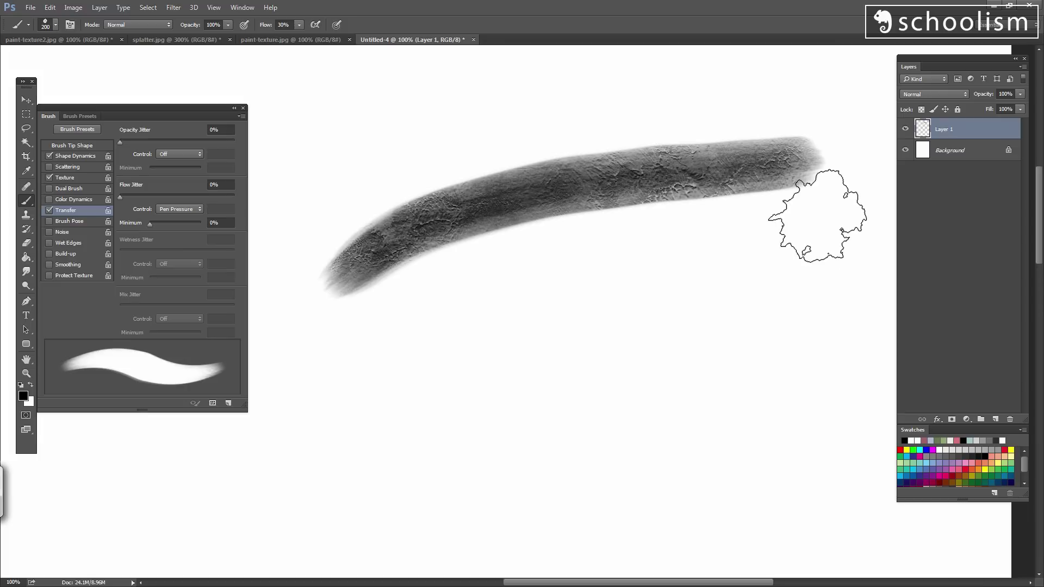
{"action": "mouse_move", "coordinate": [823, 205]}
{"action": "left_mouse_down"}
{"action": "mouse_move", "coordinate": [522, 241]}
{"action": "mouse_move", "coordinate": [346, 334]}
{"action": "left_mouse_up"}
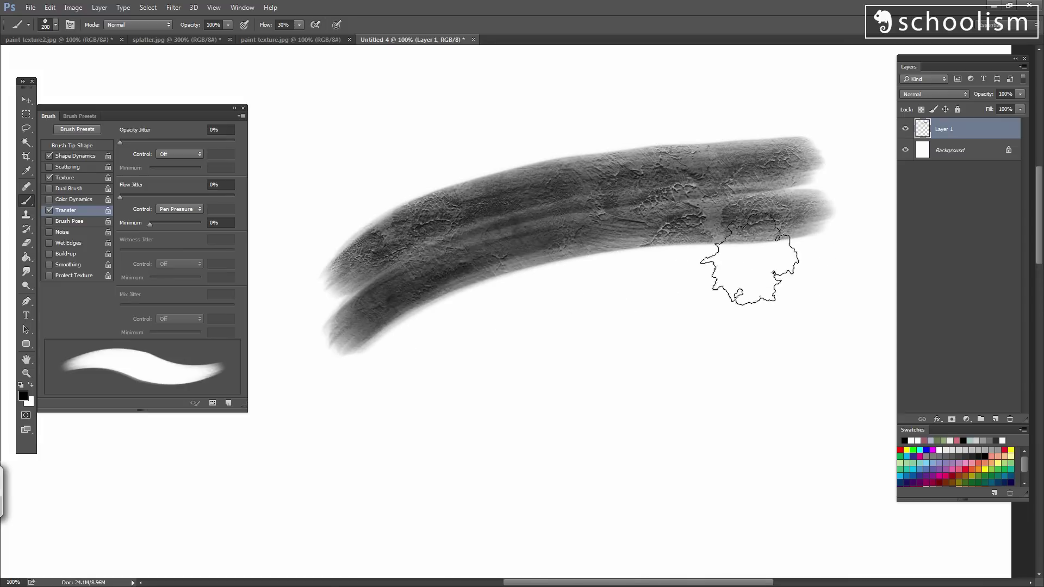
{"action": "mouse_move", "coordinate": [792, 261]}
{"action": "left_mouse_down"}
{"action": "mouse_move", "coordinate": [476, 292]}
{"action": "mouse_move", "coordinate": [342, 370]}
{"action": "left_mouse_up"}
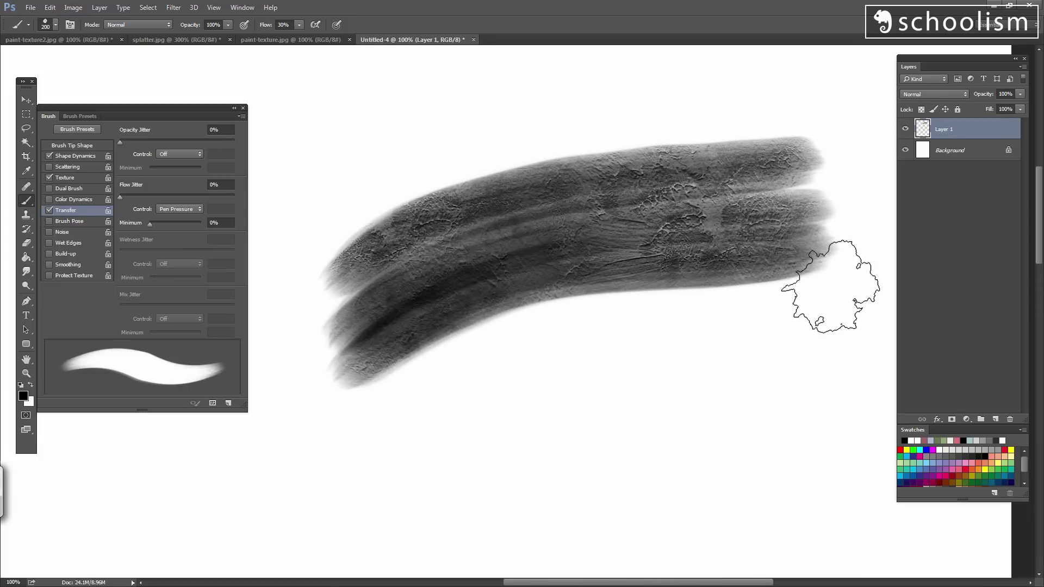
{"action": "mouse_move", "coordinate": [832, 280]}
{"action": "left_mouse_down"}
{"action": "mouse_move", "coordinate": [747, 307]}
{"action": "mouse_move", "coordinate": [575, 316]}
{"action": "mouse_move", "coordinate": [353, 405]}
{"action": "left_mouse_up"}
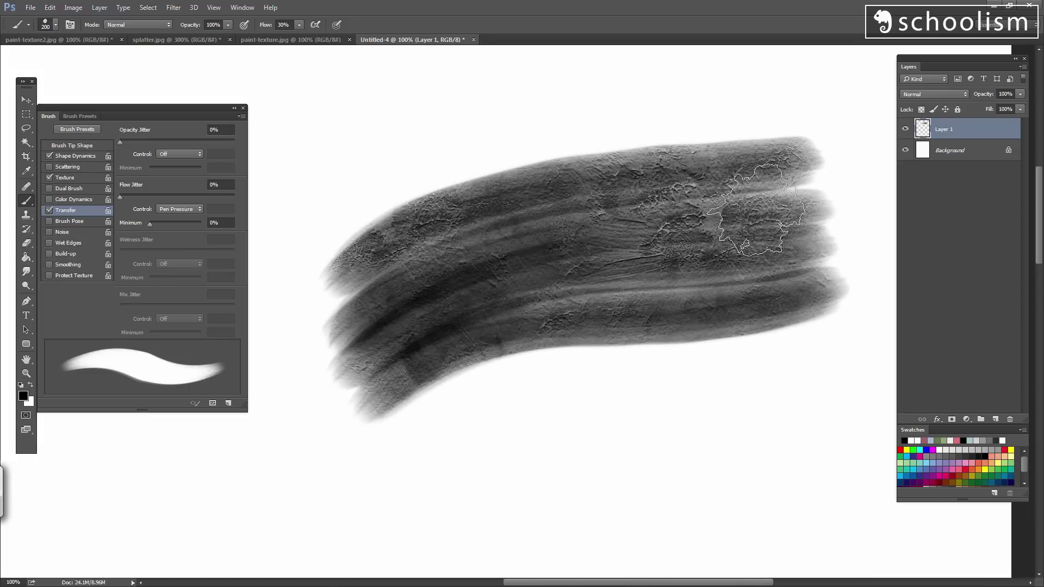
{"action": "mouse_move", "coordinate": [740, 296]}
{"action": "left_mouse_down"}
{"action": "mouse_move", "coordinate": [770, 358]}
{"action": "mouse_move", "coordinate": [539, 390]}
{"action": "mouse_move", "coordinate": [413, 427]}
{"action": "mouse_move", "coordinate": [572, 402]}
{"action": "mouse_move", "coordinate": [453, 437]}
{"action": "mouse_move", "coordinate": [626, 414]}
{"action": "mouse_move", "coordinate": [591, 425]}
{"action": "mouse_move", "coordinate": [553, 301]}
{"action": "mouse_move", "coordinate": [548, 352]}
{"action": "mouse_move", "coordinate": [625, 394]}
{"action": "mouse_move", "coordinate": [707, 359]}
{"action": "mouse_move", "coordinate": [746, 349]}
{"action": "left_mouse_up"}
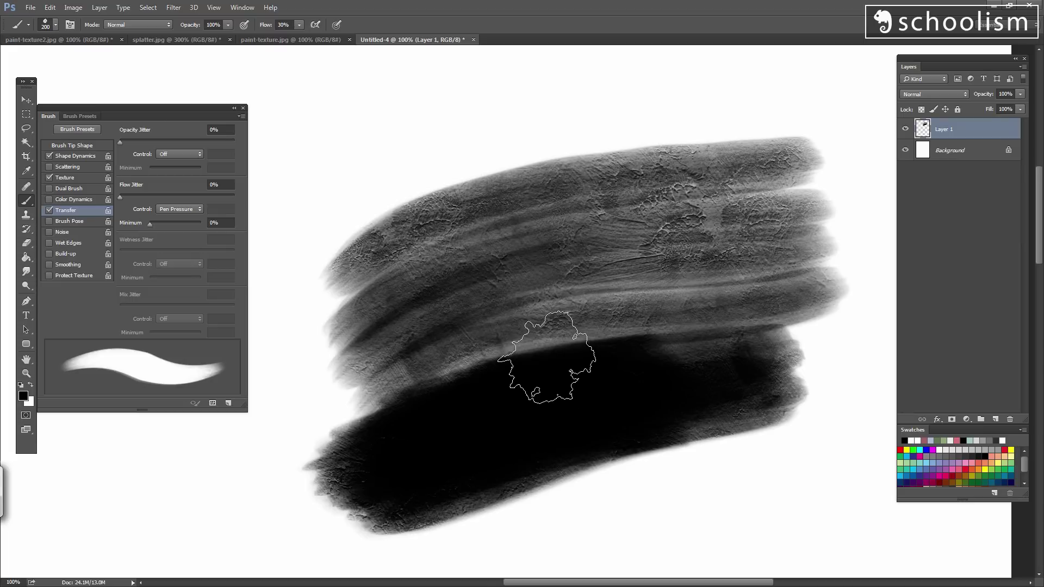
{"action": "key", "text": "ctrl+z"}
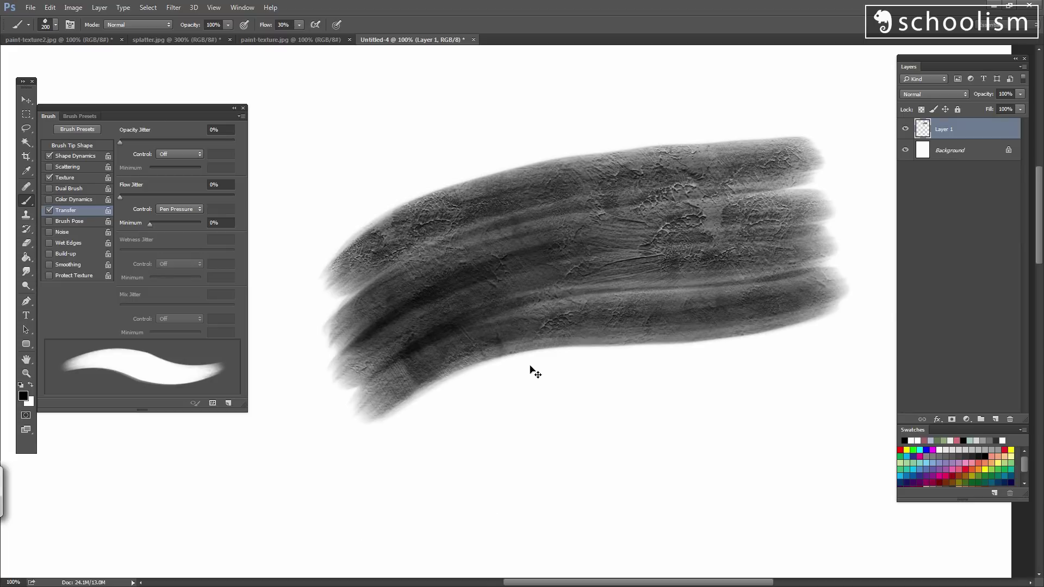
{"action": "key", "text": "ctrl+alt+z"}
{"action": "key", "text": "ctrl+alt+z"}
{"action": "key", "text": "ctrl+alt+z"}
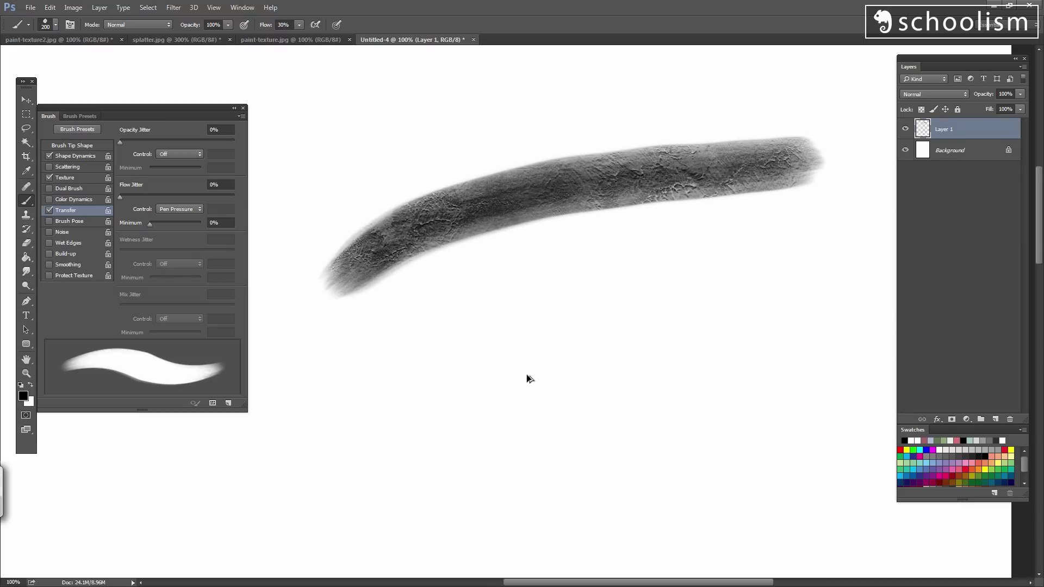
- Undo the last light stroke, try dense overlapping black zigzags with full-opacity build-up, and clear the layer
{"action": "key", "text": "ctrl+alt+z"}
{"action": "mouse_move", "coordinate": [604, 150]}
{"action": "left_mouse_down"}
{"action": "mouse_move", "coordinate": [443, 221]}
{"action": "mouse_move", "coordinate": [397, 337]}
{"action": "mouse_move", "coordinate": [348, 419]}
{"action": "left_mouse_up"}
{"action": "left_click_drag", "start_coordinate": [370, 353], "coordinate": [702, 204]}
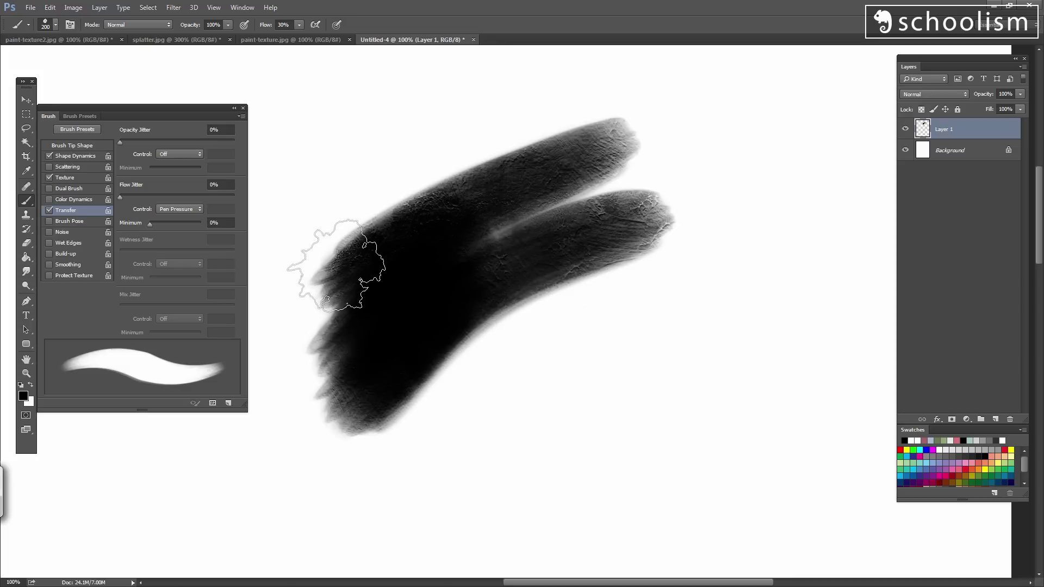
{"action": "key", "text": "Delete"}
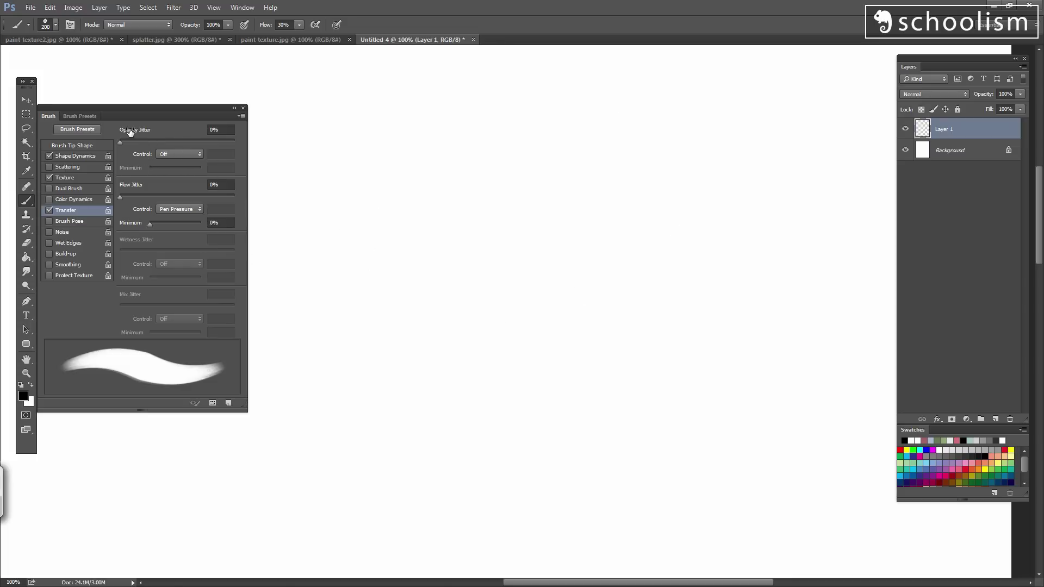
- Set the Opacity Jitter control to Pen Pressure and paint overlapping zigzag strokes at varying pressure across the canvas
{"action": "left_click", "coordinate": [185, 155]}
{"action": "mouse_move", "coordinate": [652, 153]}
{"action": "left_mouse_down"}
{"action": "mouse_move", "coordinate": [404, 315]}
{"action": "mouse_move", "coordinate": [480, 303]}
{"action": "mouse_move", "coordinate": [514, 321]}
{"action": "mouse_move", "coordinate": [574, 284]}
{"action": "mouse_move", "coordinate": [800, 198]}
{"action": "left_mouse_up"}
{"action": "mouse_move", "coordinate": [783, 266]}
{"action": "left_mouse_down"}
{"action": "mouse_move", "coordinate": [582, 361]}
{"action": "mouse_move", "coordinate": [674, 376]}
{"action": "mouse_move", "coordinate": [583, 454]}
{"action": "mouse_move", "coordinate": [520, 369]}
{"action": "mouse_move", "coordinate": [424, 392]}
{"action": "mouse_move", "coordinate": [370, 430]}
{"action": "left_mouse_up"}
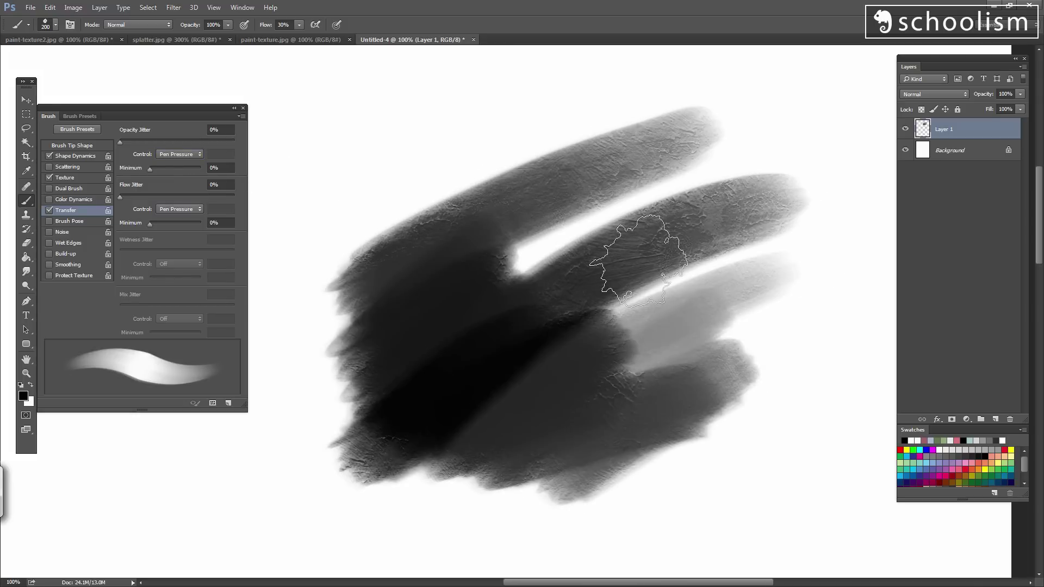
{"action": "mouse_move", "coordinate": [746, 292]}
{"action": "left_mouse_down"}
{"action": "mouse_move", "coordinate": [792, 361]}
{"action": "mouse_move", "coordinate": [778, 416]}
{"action": "mouse_move", "coordinate": [700, 478]}
{"action": "mouse_move", "coordinate": [727, 478]}
{"action": "mouse_move", "coordinate": [501, 517]}
{"action": "mouse_move", "coordinate": [301, 496]}
{"action": "left_mouse_up"}
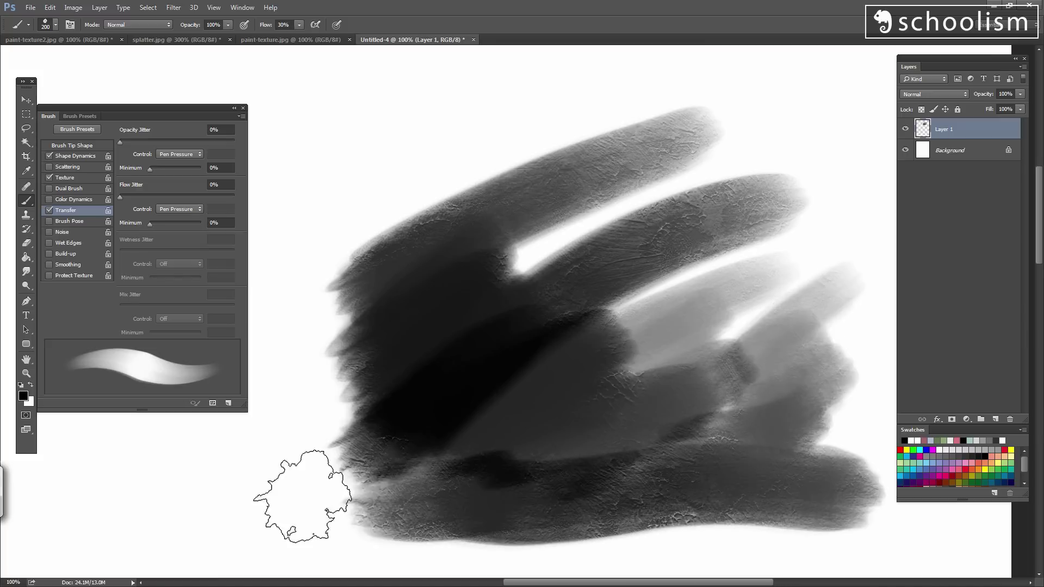
{"action": "left_click_drag", "start_coordinate": [815, 92], "coordinate": [350, 158]}
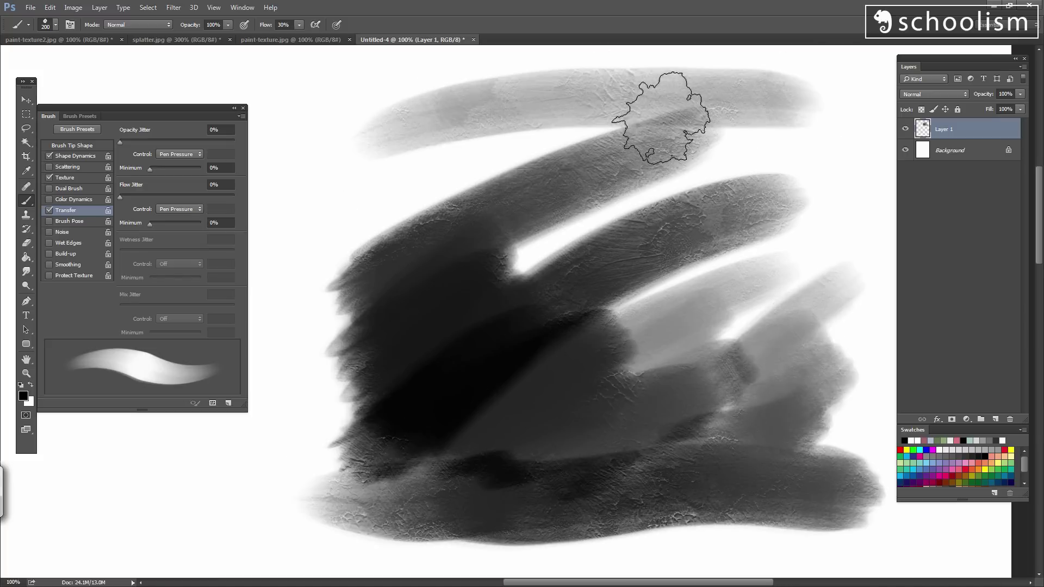
{"action": "mouse_move", "coordinate": [660, 118]}
{"action": "left_mouse_down"}
{"action": "mouse_move", "coordinate": [603, 118]}
{"action": "mouse_move", "coordinate": [285, 263]}
{"action": "left_mouse_up"}
- Undo all the pressure-opacity test strokes and set the Opacity Jitter control back to Off
{"action": "key", "text": "ctrl+alt+z"}
{"action": "key", "text": "ctrl+alt+z"}
{"action": "key", "text": "ctrl+alt+z"}
{"action": "key", "text": "ctrl+alt+z"}
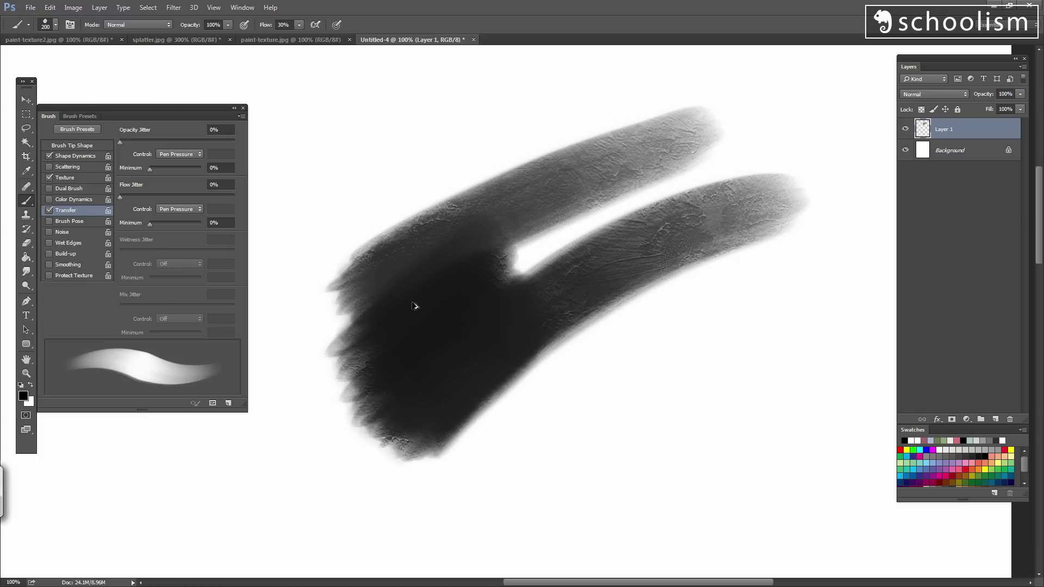
{"action": "key", "text": "ctrl+alt+z"}
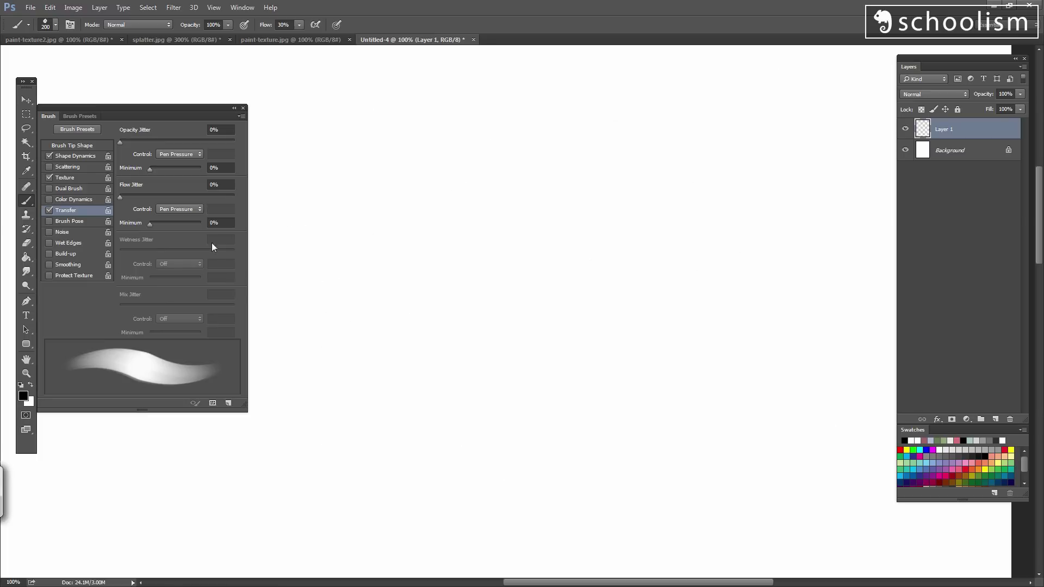
{"action": "left_click", "coordinate": [194, 153]}
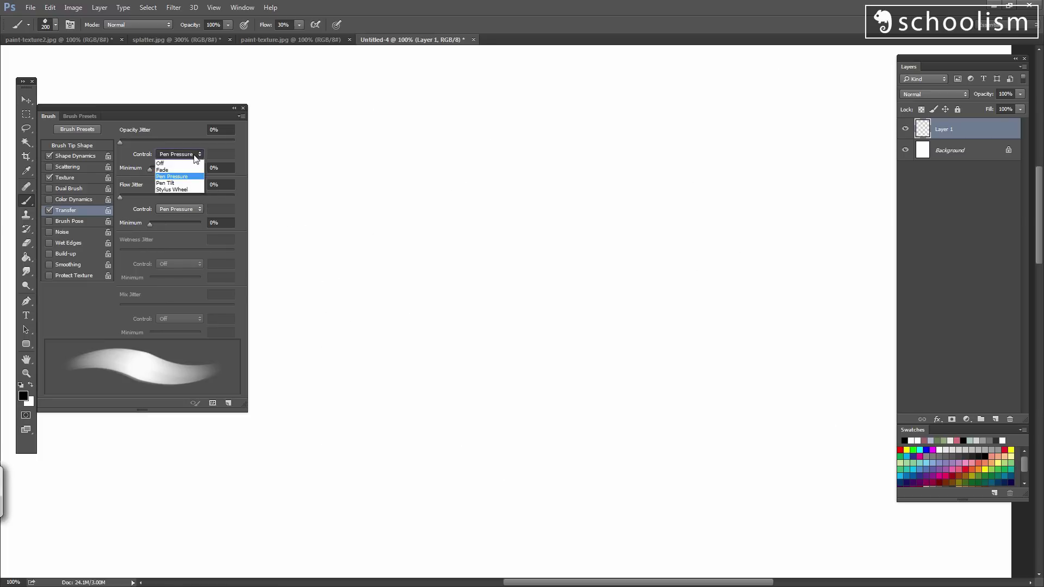
{"action": "left_click", "coordinate": [167, 164]}
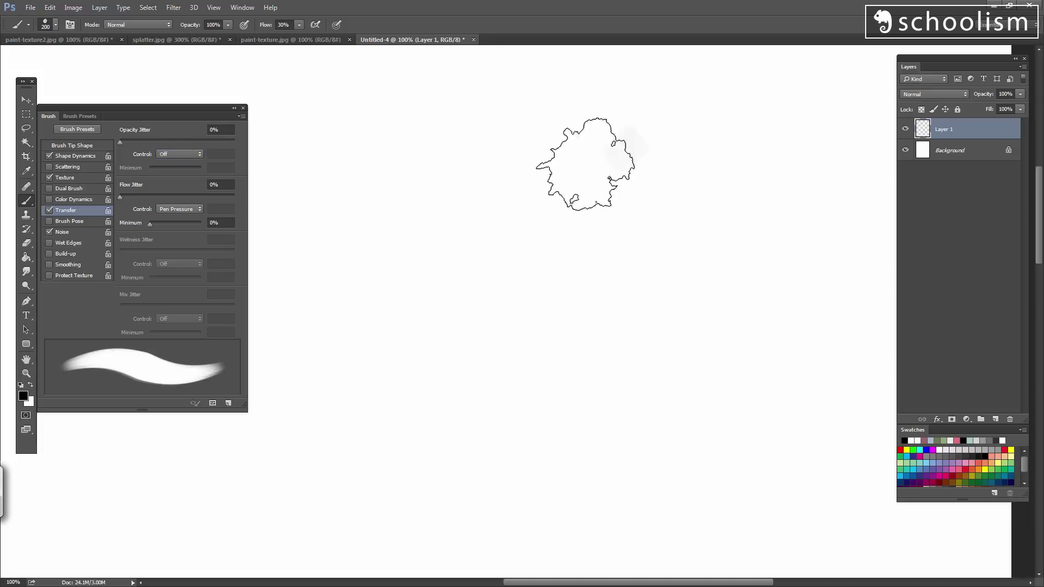
- Enable Noise for the brush and paint several dark diagonal strokes across the empty canvas
{"action": "left_click_drag", "start_coordinate": [625, 141], "coordinate": [321, 362]}
{"action": "left_click_drag", "start_coordinate": [403, 413], "coordinate": [647, 255]}
{"action": "left_click_drag", "start_coordinate": [784, 267], "coordinate": [381, 506]}
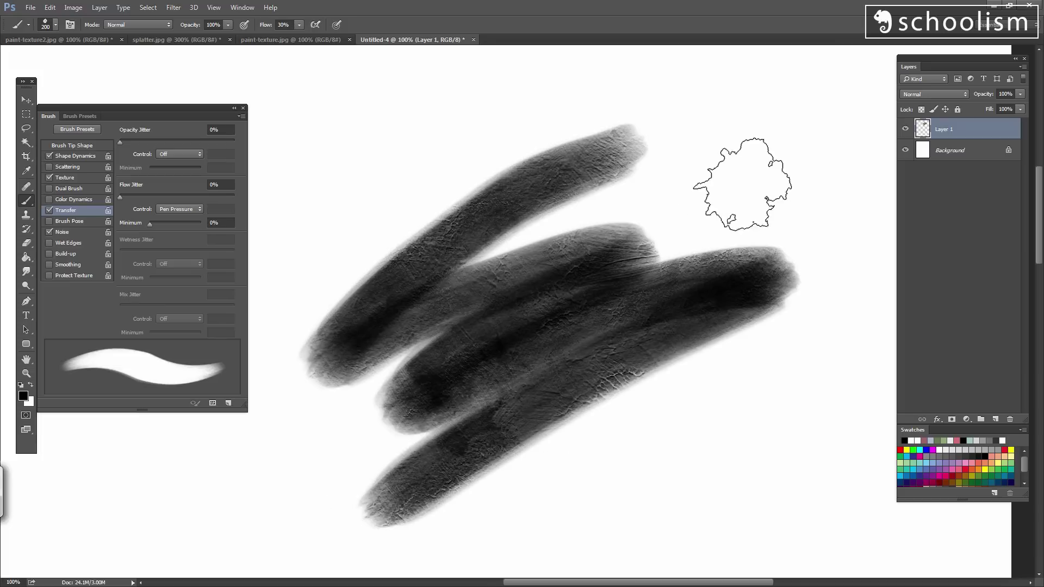
{"action": "mouse_move", "coordinate": [769, 175]}
{"action": "left_mouse_down"}
{"action": "mouse_move", "coordinate": [601, 209]}
{"action": "mouse_move", "coordinate": [593, 229]}
{"action": "left_mouse_up"}
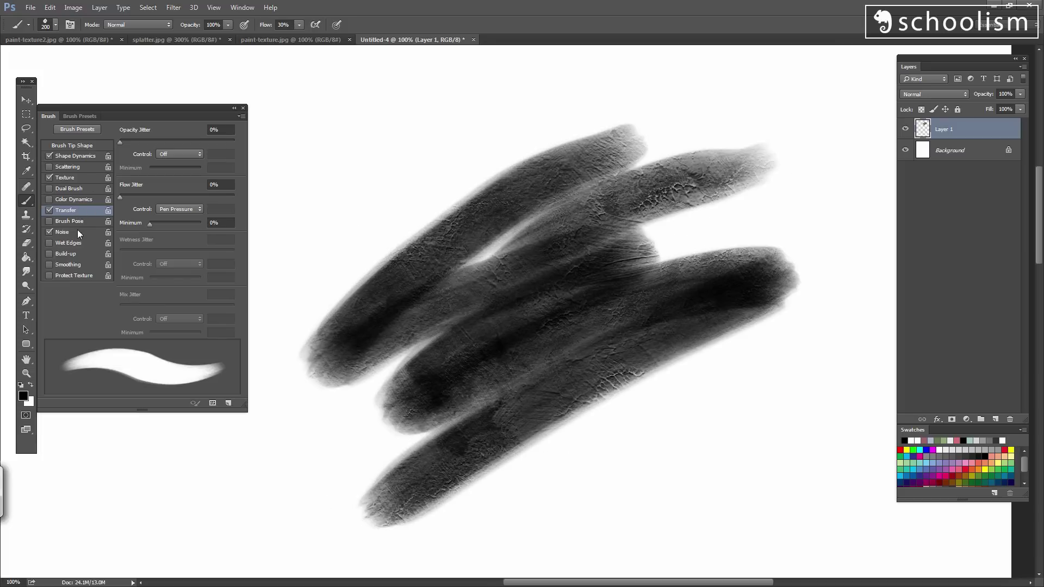
- Set the Opacity Jitter control to Pen Pressure and paint lighter gray strokes above the dark ones
{"action": "left_click", "coordinate": [188, 154]}
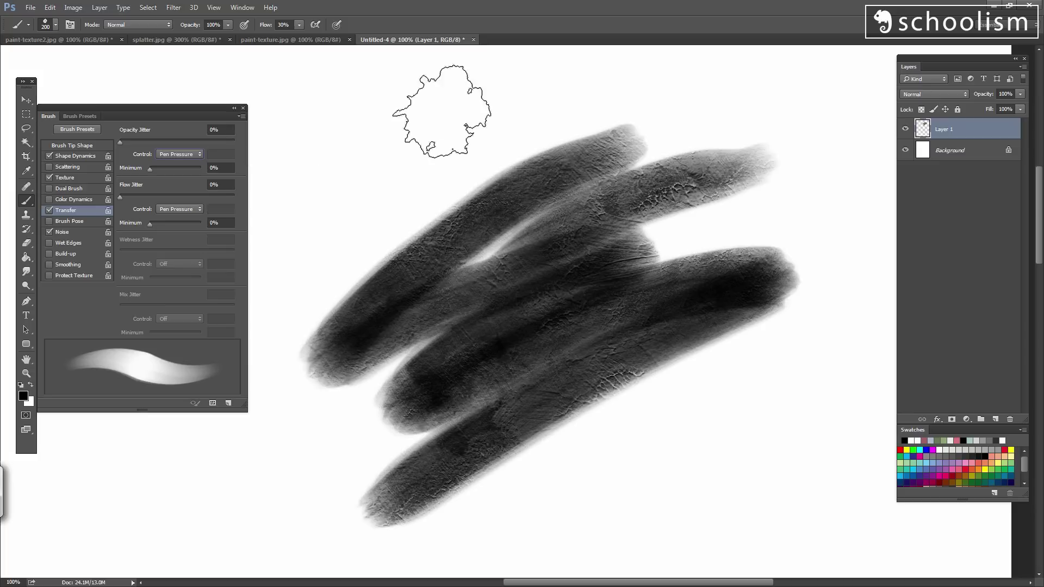
{"action": "mouse_move", "coordinate": [582, 89]}
{"action": "left_mouse_down"}
{"action": "mouse_move", "coordinate": [415, 140]}
{"action": "mouse_move", "coordinate": [354, 235]}
{"action": "mouse_move", "coordinate": [773, 112]}
{"action": "left_mouse_up"}
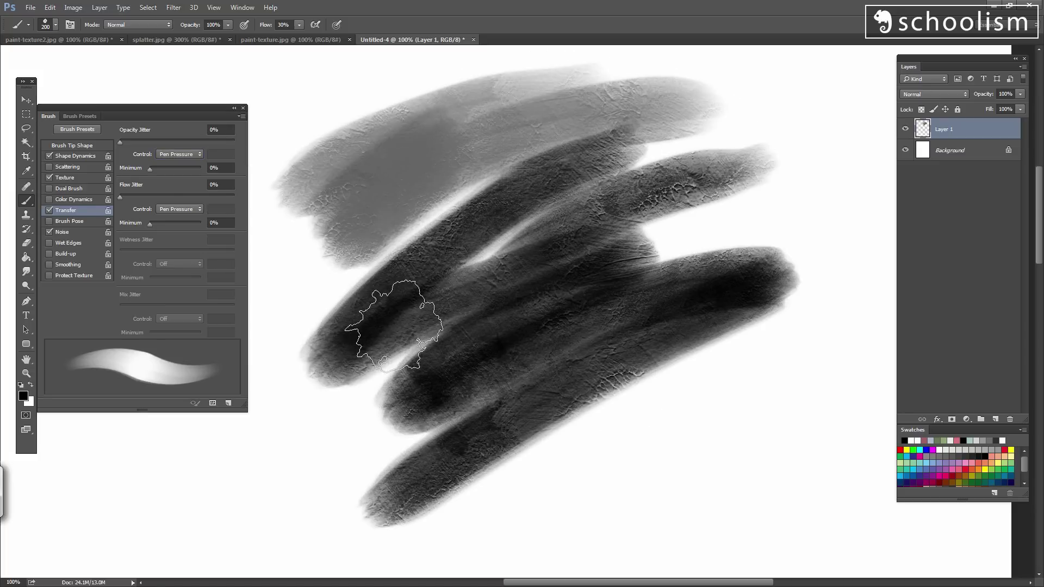
{"action": "mouse_move", "coordinate": [448, 333]}
{"action": "left_mouse_down"}
{"action": "mouse_move", "coordinate": [471, 321]}
{"action": "mouse_move", "coordinate": [501, 207]}
{"action": "mouse_move", "coordinate": [522, 384]}
{"action": "mouse_move", "coordinate": [549, 261]}
{"action": "mouse_move", "coordinate": [459, 357]}
{"action": "mouse_move", "coordinate": [418, 328]}
{"action": "left_mouse_up"}
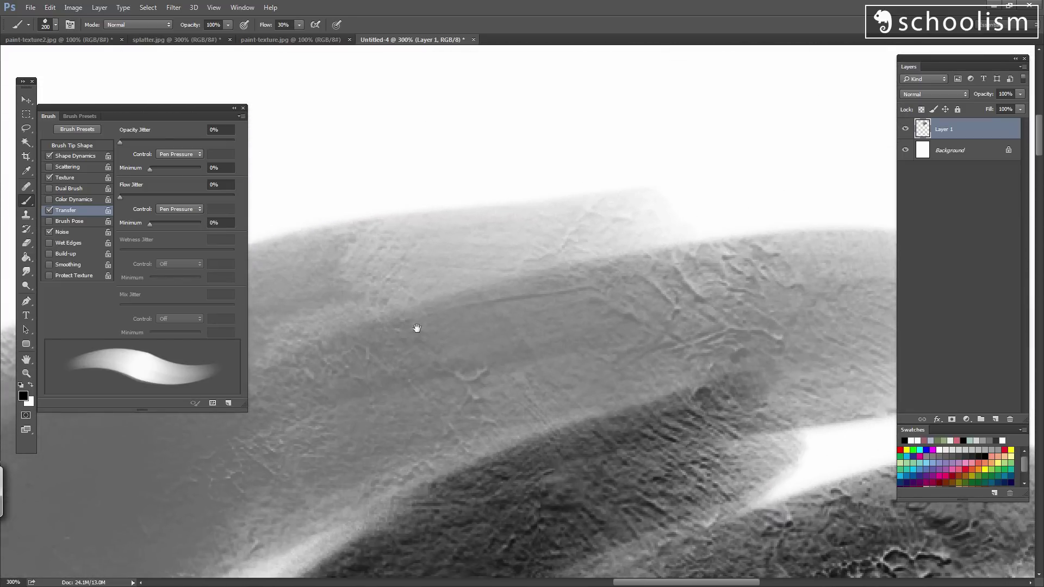
{"action": "mouse_move", "coordinate": [442, 144]}
{"action": "left_mouse_down"}
{"action": "mouse_move", "coordinate": [685, 156]}
{"action": "mouse_move", "coordinate": [378, 162]}
{"action": "mouse_move", "coordinate": [287, 208]}
{"action": "mouse_move", "coordinate": [547, 229]}
{"action": "left_mouse_up"}
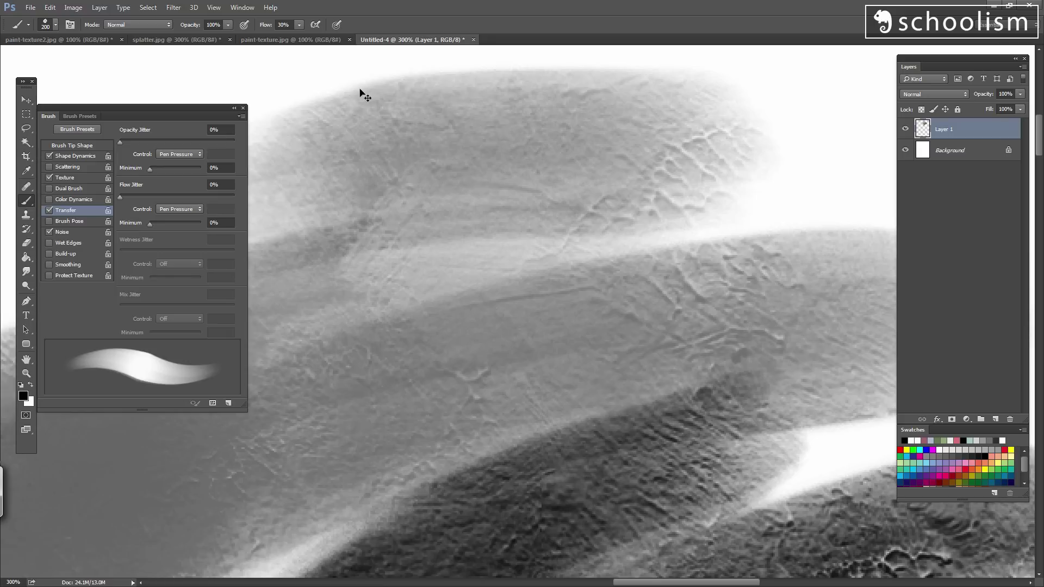
- Turn off Noise and paint a light gray stroke above the others to compare their edges
{"action": "left_click", "coordinate": [49, 231]}
{"action": "mouse_move", "coordinate": [450, 225]}
{"action": "left_mouse_down"}
{"action": "mouse_move", "coordinate": [523, 381]}
{"action": "mouse_move", "coordinate": [531, 454]}
{"action": "left_mouse_up"}
{"action": "left_click_drag", "start_coordinate": [394, 268], "coordinate": [481, 301]}
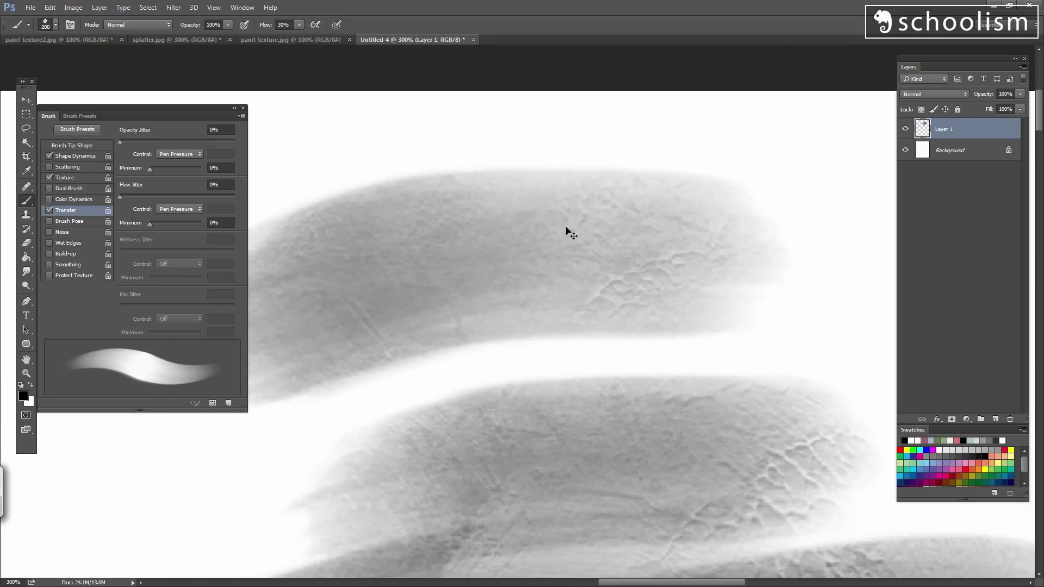
{"action": "key", "text": "ctrl+minus"}
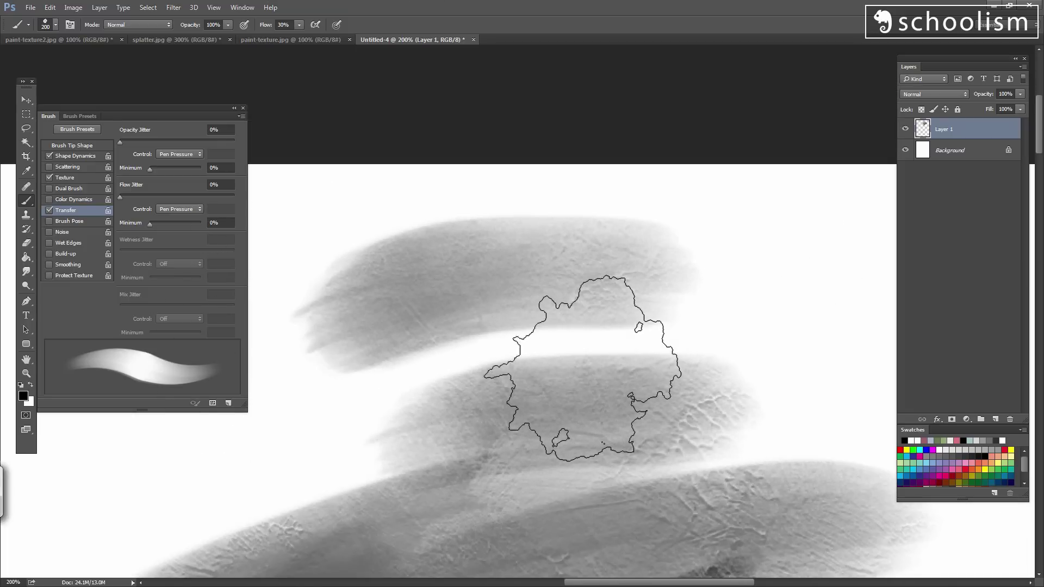
{"action": "mouse_move", "coordinate": [526, 475]}
{"action": "left_mouse_down"}
{"action": "mouse_move", "coordinate": [505, 324]}
{"action": "mouse_move", "coordinate": [462, 272]}
{"action": "left_mouse_up"}
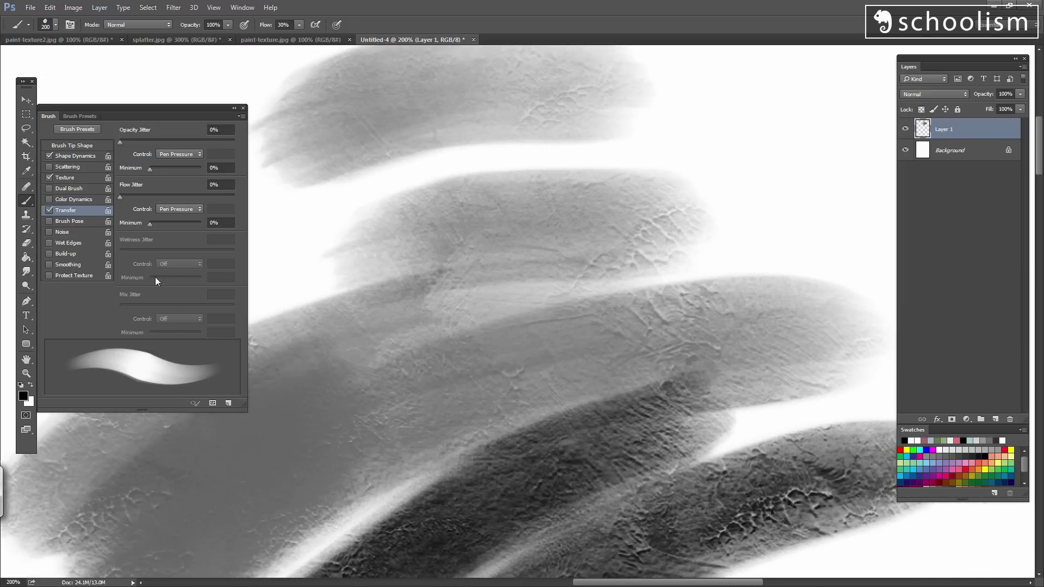
- Turn on Noise, set the Opacity Jitter control to Off, and paint dense dark strokes in the blank area beside the gray ones
{"action": "left_click", "coordinate": [78, 231]}
{"action": "left_click", "coordinate": [188, 163]}
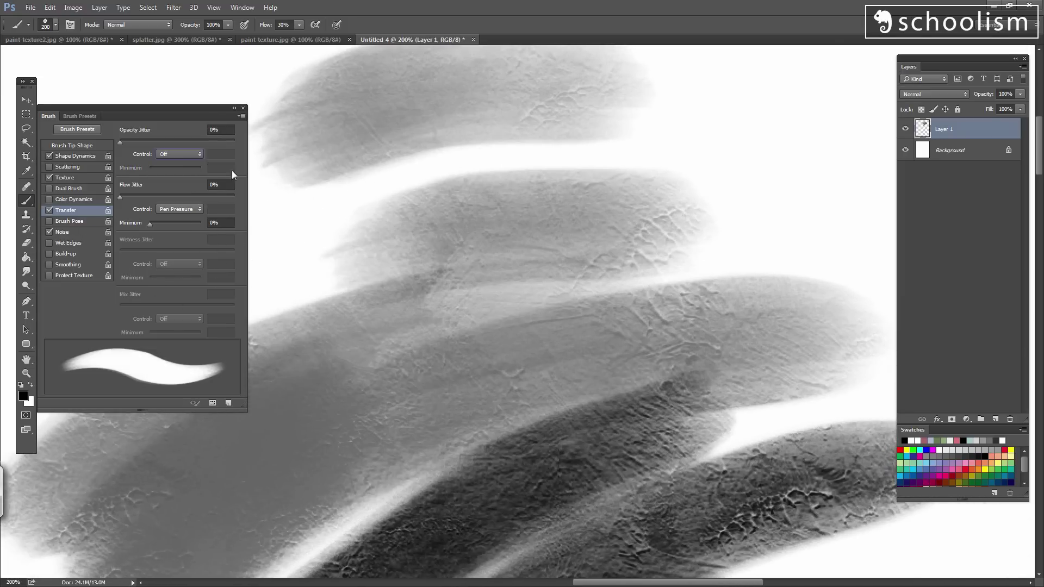
{"action": "left_click_drag", "start_coordinate": [708, 324], "coordinate": [352, 403]}
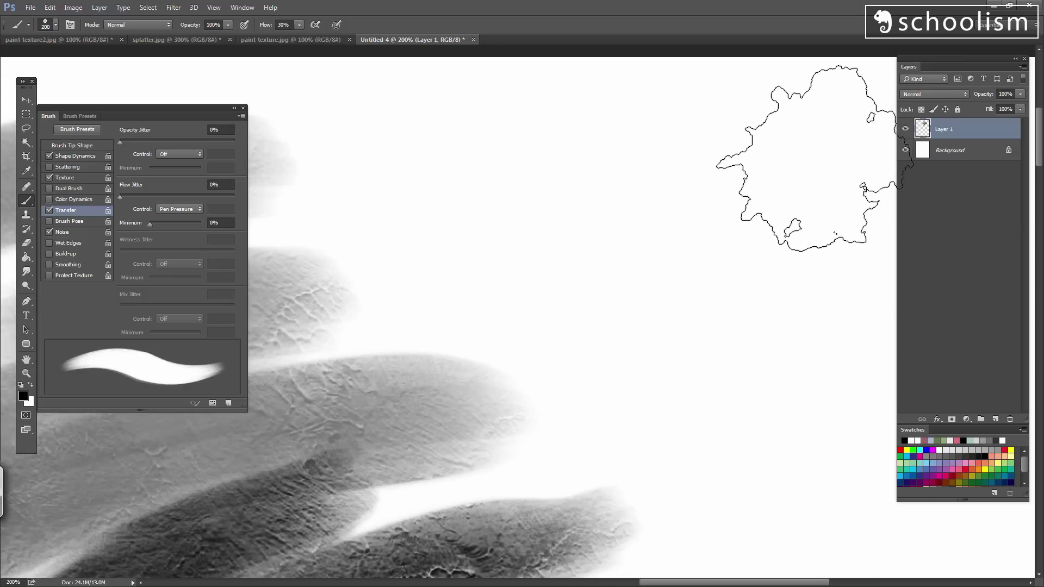
{"action": "mouse_move", "coordinate": [743, 161]}
{"action": "left_mouse_down"}
{"action": "mouse_move", "coordinate": [381, 214]}
{"action": "mouse_move", "coordinate": [572, 209]}
{"action": "mouse_move", "coordinate": [763, 235]}
{"action": "mouse_move", "coordinate": [452, 286]}
{"action": "mouse_move", "coordinate": [614, 279]}
{"action": "mouse_move", "coordinate": [496, 367]}
{"action": "mouse_move", "coordinate": [798, 303]}
{"action": "left_mouse_up"}
{"action": "left_click_drag", "start_coordinate": [741, 419], "coordinate": [536, 386]}
- Turn off Noise, try a second dense dark patch below the first, and undo both dark patches
{"action": "left_click", "coordinate": [50, 232]}
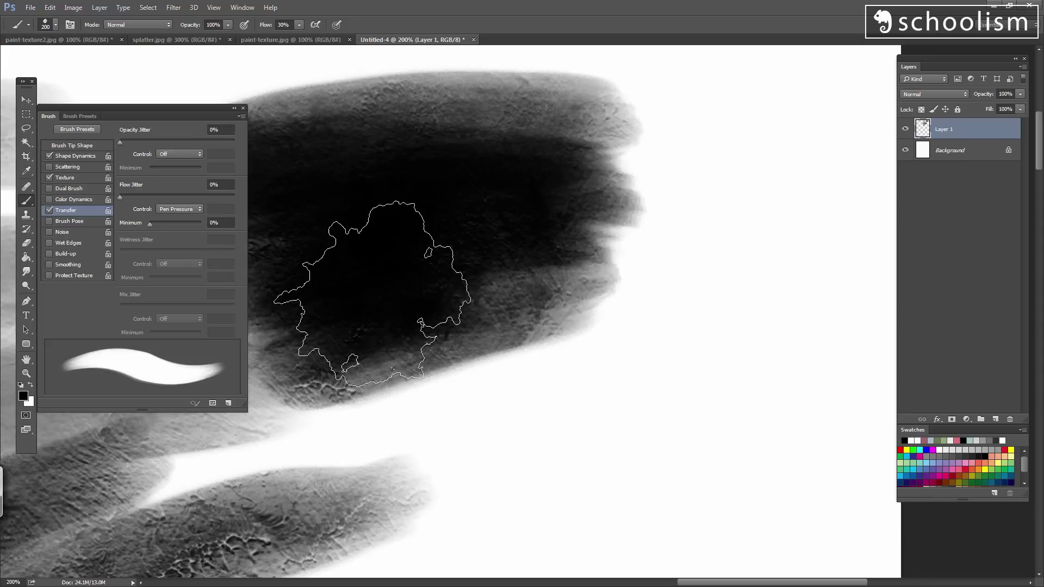
{"action": "mouse_move", "coordinate": [734, 375]}
{"action": "left_mouse_down"}
{"action": "mouse_move", "coordinate": [384, 455]}
{"action": "mouse_move", "coordinate": [721, 443]}
{"action": "mouse_move", "coordinate": [810, 465]}
{"action": "mouse_move", "coordinate": [697, 457]}
{"action": "left_mouse_up"}
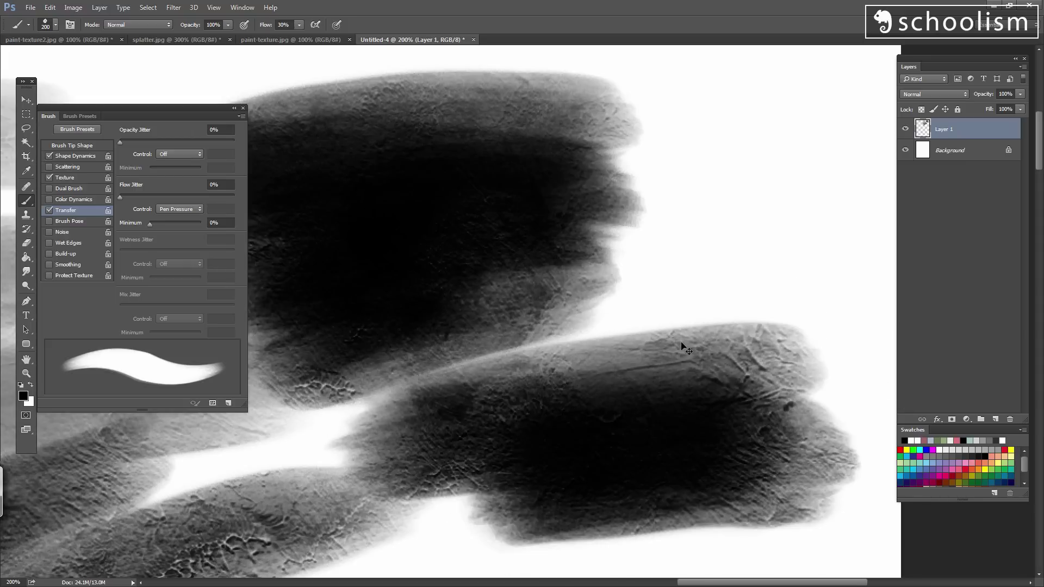
{"action": "key", "text": "ctrl+alt+z"}
{"action": "key", "text": "ctrl+alt+z"}
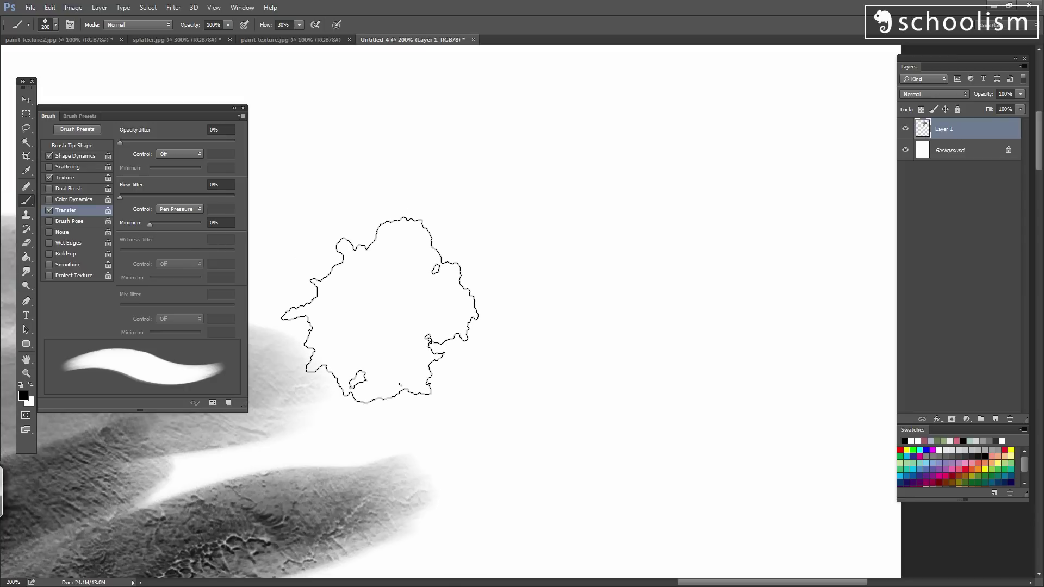
- Paint black zigzags beside and below the existing strokes, and cover part of the lower dark patch with a white zigzag
{"action": "key", "text": "ctrl+minus"}
{"action": "key", "text": "ctrl+minus"}
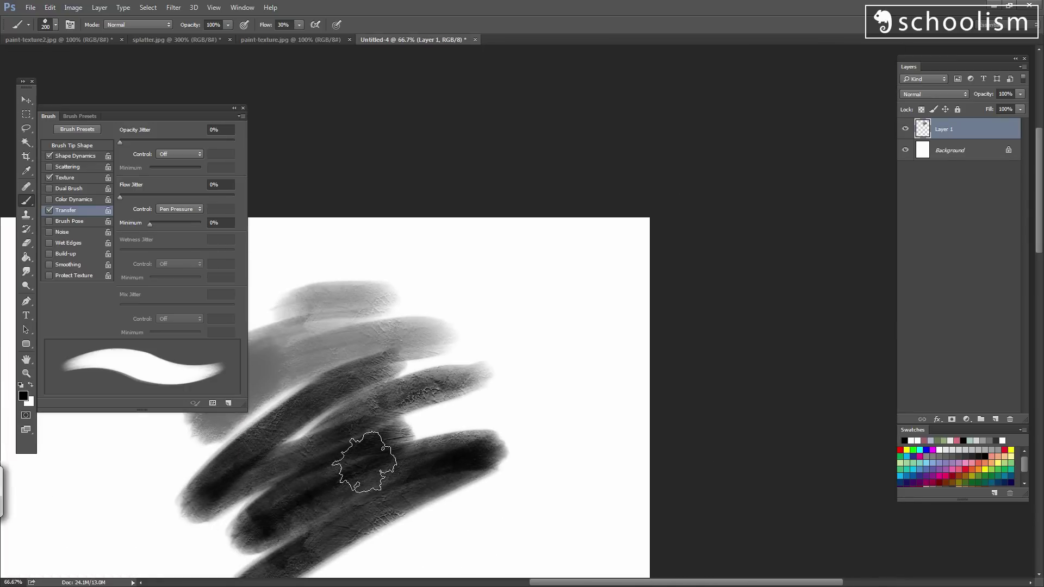
{"action": "left_click_drag", "start_coordinate": [365, 463], "coordinate": [407, 277]}
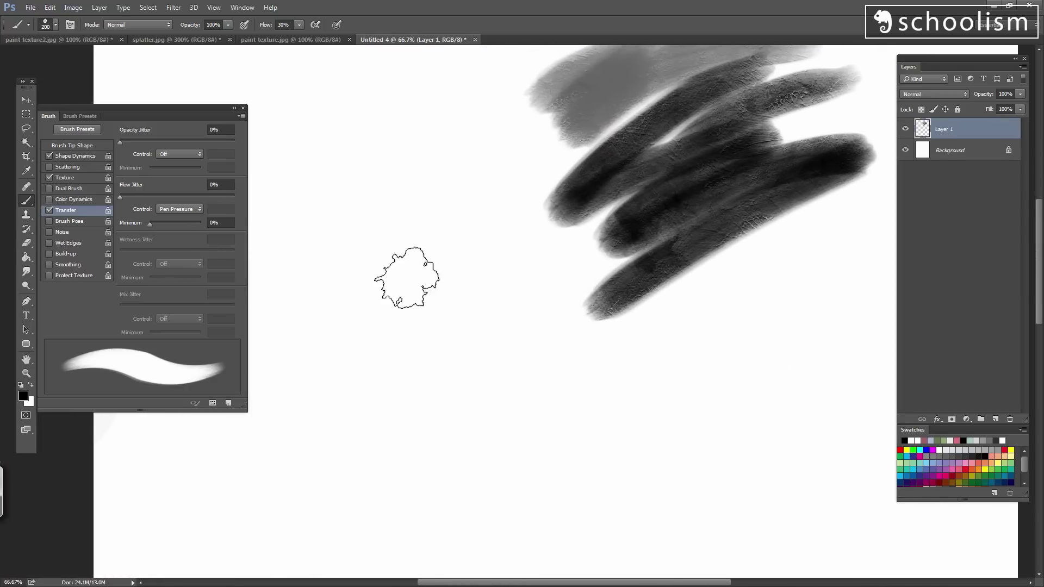
{"action": "mouse_move", "coordinate": [451, 193]}
{"action": "left_mouse_down"}
{"action": "mouse_move", "coordinate": [343, 315]}
{"action": "mouse_move", "coordinate": [408, 345]}
{"action": "mouse_move", "coordinate": [641, 321]}
{"action": "left_mouse_up"}
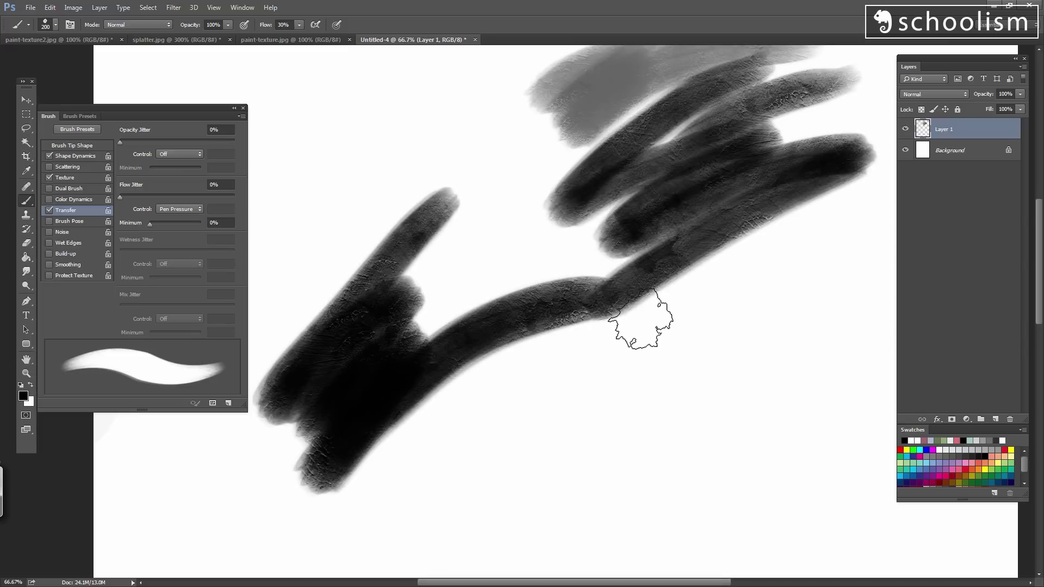
{"action": "mouse_move", "coordinate": [525, 431]}
{"action": "left_mouse_down"}
{"action": "mouse_move", "coordinate": [563, 440]}
{"action": "mouse_move", "coordinate": [593, 501]}
{"action": "mouse_move", "coordinate": [825, 350]}
{"action": "mouse_move", "coordinate": [857, 348]}
{"action": "left_mouse_up"}
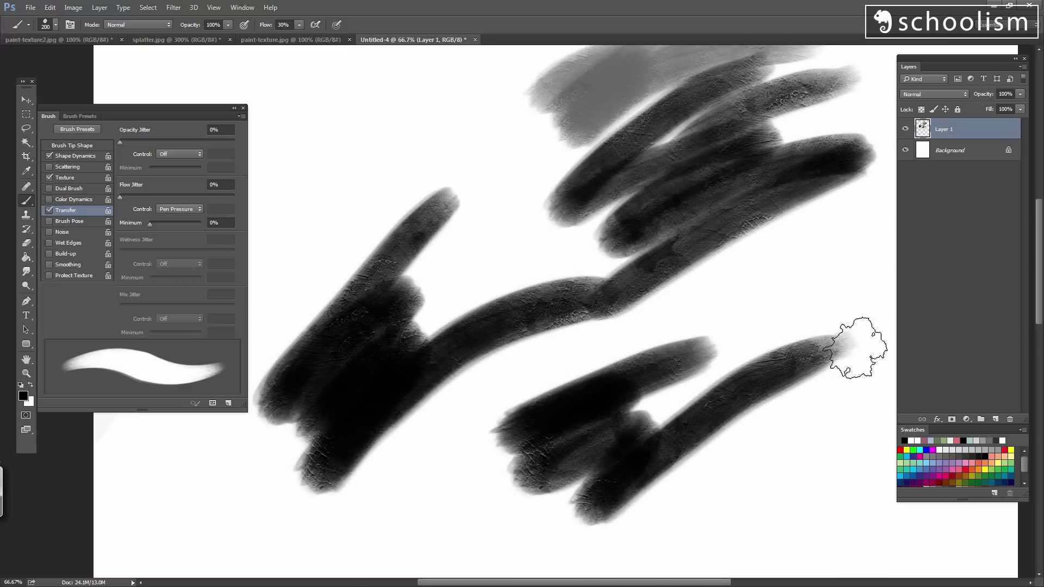
{"action": "mouse_move", "coordinate": [840, 280]}
{"action": "left_mouse_down"}
{"action": "mouse_move", "coordinate": [524, 373]}
{"action": "mouse_move", "coordinate": [478, 403]}
{"action": "left_mouse_up"}
{"action": "mouse_move", "coordinate": [792, 292]}
{"action": "left_mouse_down"}
{"action": "mouse_move", "coordinate": [692, 386]}
{"action": "mouse_move", "coordinate": [757, 419]}
{"action": "mouse_move", "coordinate": [799, 389]}
{"action": "left_mouse_up"}
{"action": "key", "text": "x"}
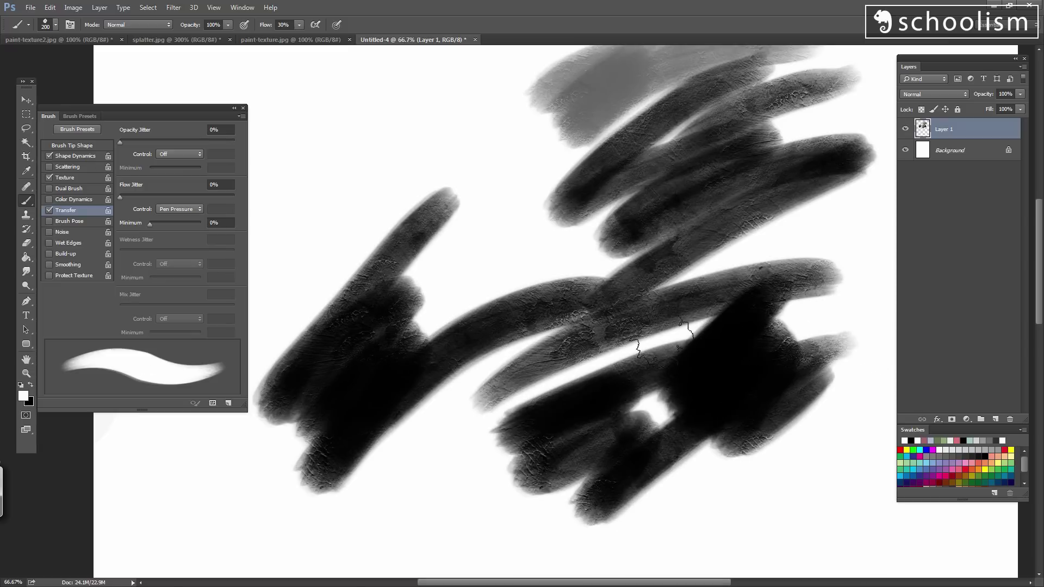
{"action": "mouse_move", "coordinate": [712, 336]}
{"action": "left_mouse_down"}
{"action": "mouse_move", "coordinate": [741, 362]}
{"action": "mouse_move", "coordinate": [683, 415]}
{"action": "mouse_move", "coordinate": [848, 348]}
{"action": "left_mouse_up"}
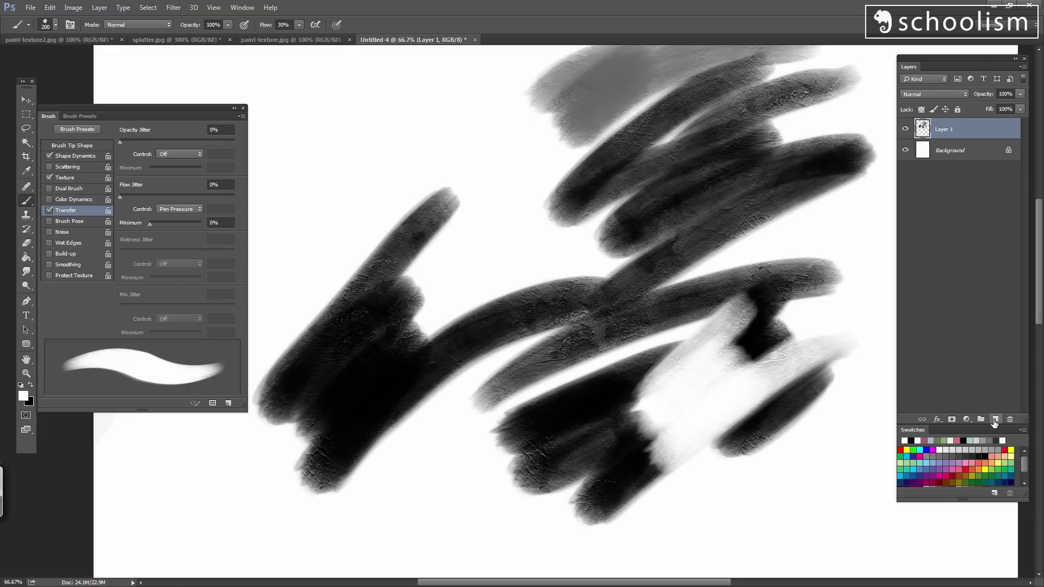
- Save the current brush as a new preset named splatter.jpg 3
{"action": "left_click", "coordinate": [228, 403]}
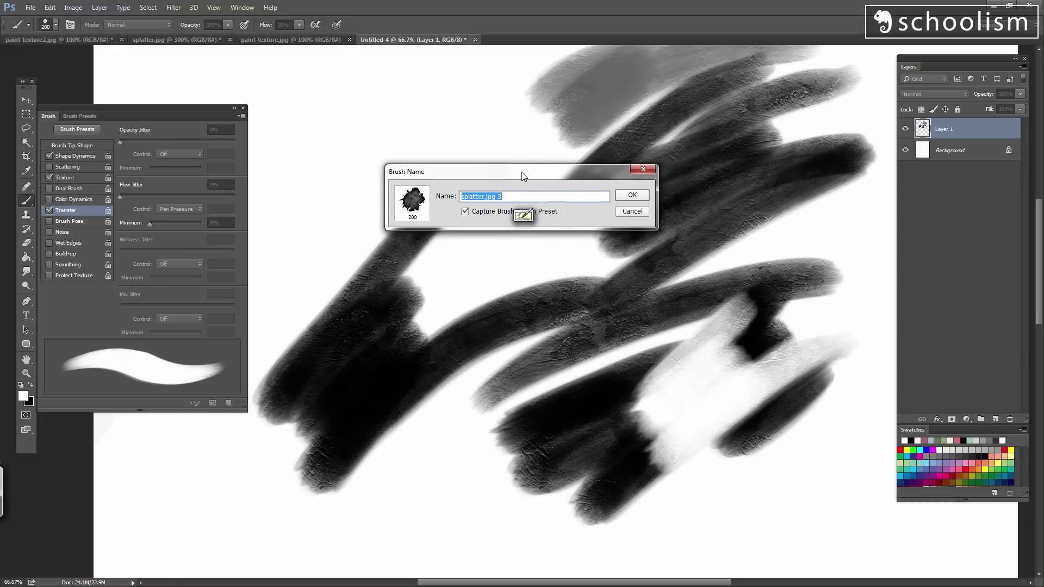
{"action": "left_click_drag", "start_coordinate": [524, 176], "coordinate": [479, 154]}
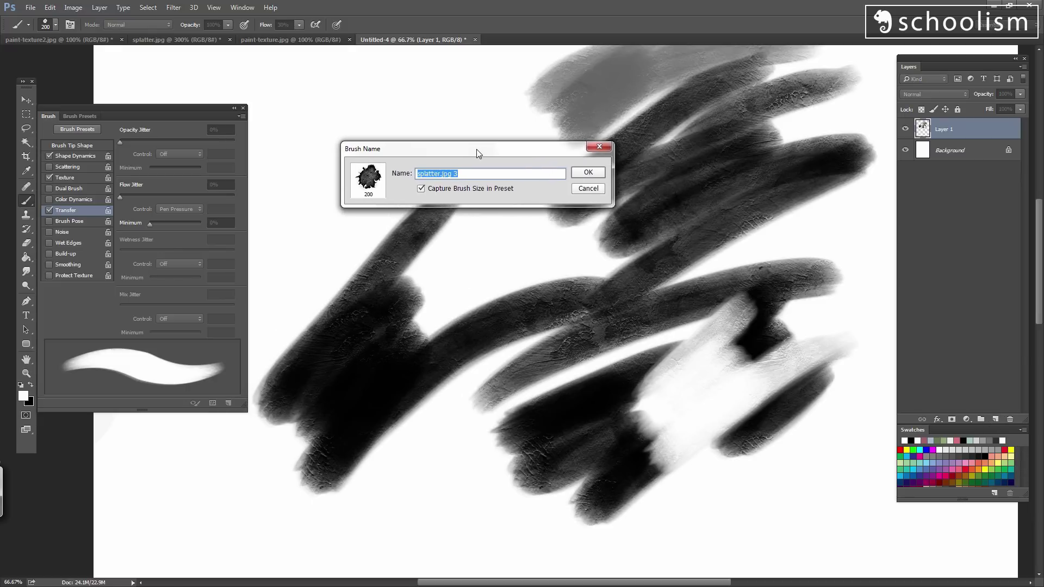
{"action": "left_click", "coordinate": [423, 192]}
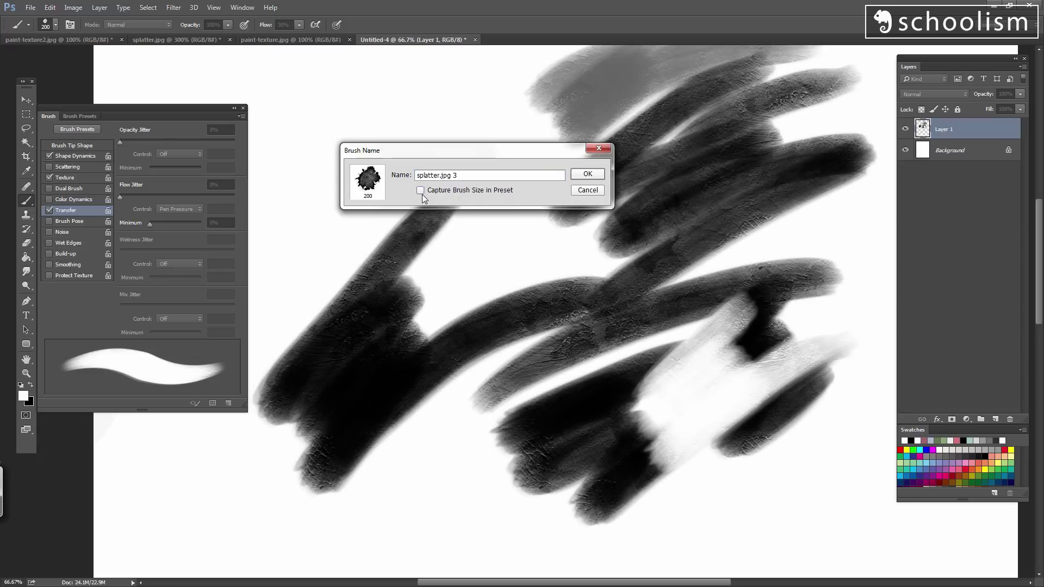
{"action": "left_click", "coordinate": [423, 195]}
{"action": "left_click", "coordinate": [422, 191]}
{"action": "left_click", "coordinate": [589, 174]}
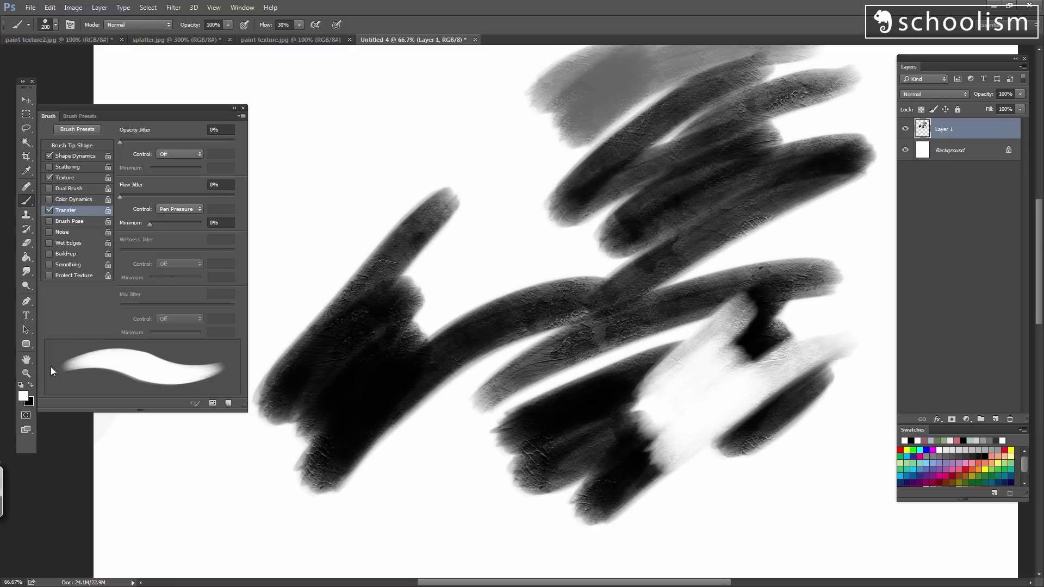
- Paint a black zigzag in the blank area above the left strokes and select the newly saved 200 px splatter preset
{"action": "left_click", "coordinate": [31, 386]}
{"action": "mouse_move", "coordinate": [505, 132]}
{"action": "left_mouse_down"}
{"action": "mouse_move", "coordinate": [355, 180]}
{"action": "mouse_move", "coordinate": [365, 219]}
{"action": "mouse_move", "coordinate": [426, 243]}
{"action": "mouse_move", "coordinate": [599, 196]}
{"action": "mouse_move", "coordinate": [630, 221]}
{"action": "left_mouse_up"}
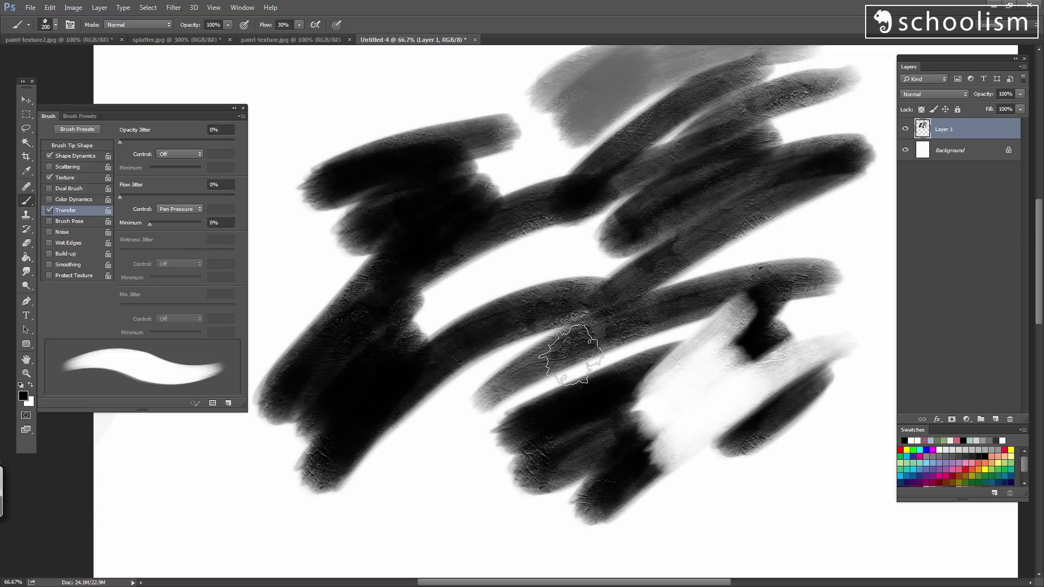
{"action": "left_click", "coordinate": [56, 25]}
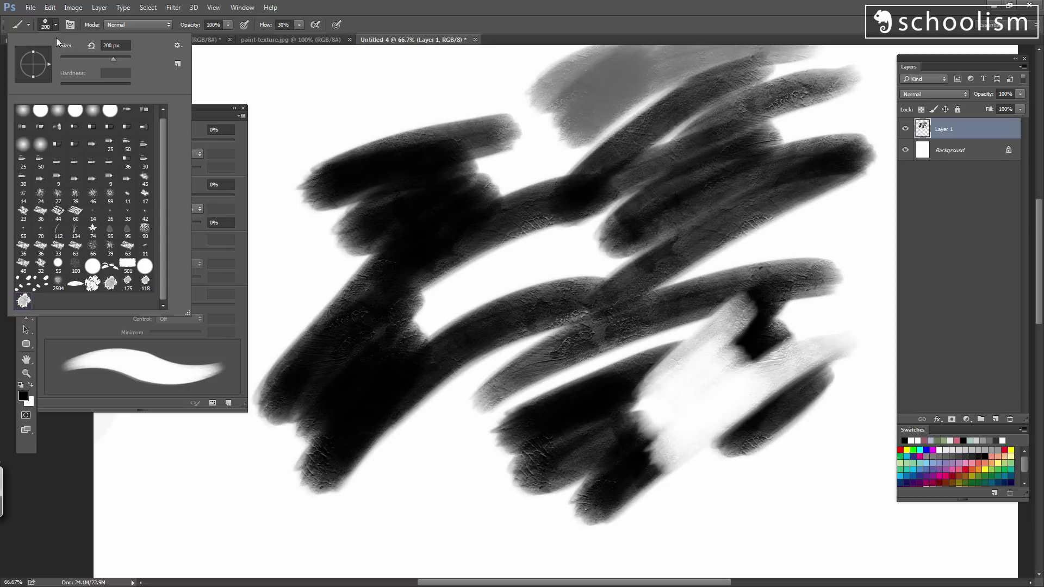
{"action": "left_click", "coordinate": [24, 303]}
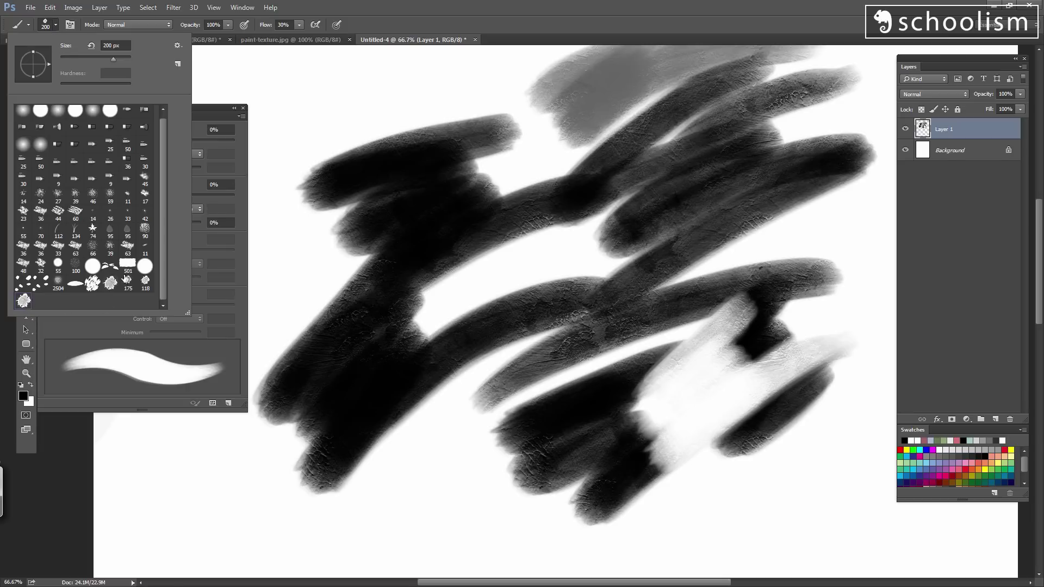